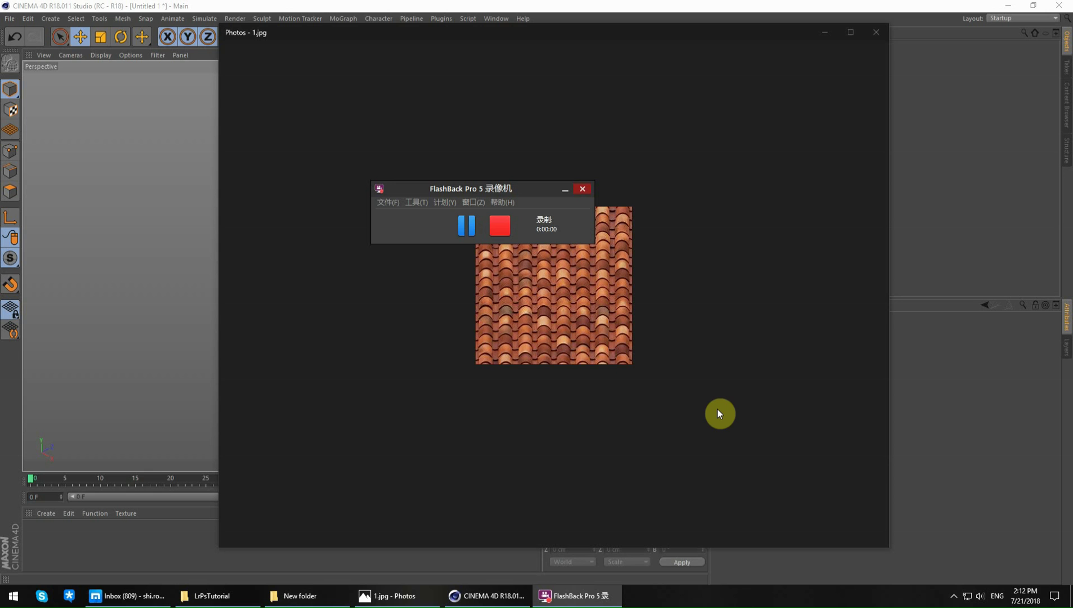
# Step: Preview the roof tile, brick wall, metal door and window textures in Photos, then return to Cinema 4D
pyautogui.click(565, 192)
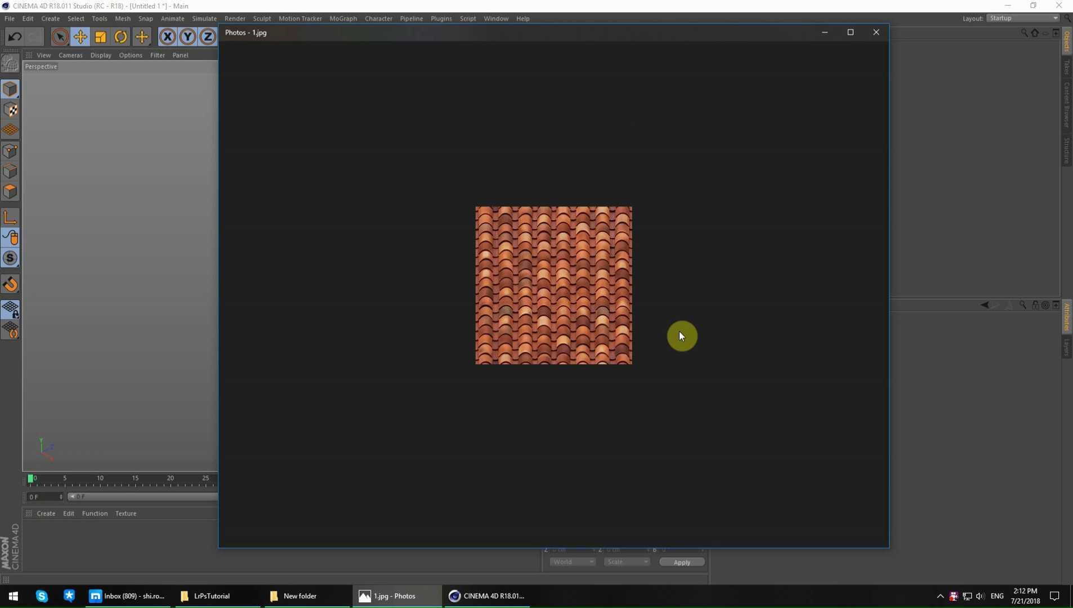
pyautogui.moveTo(565, 34)
pyautogui.mouseDown()
pyautogui.moveTo(574, 24)
pyautogui.moveTo(577, 34)
pyautogui.mouseUp()
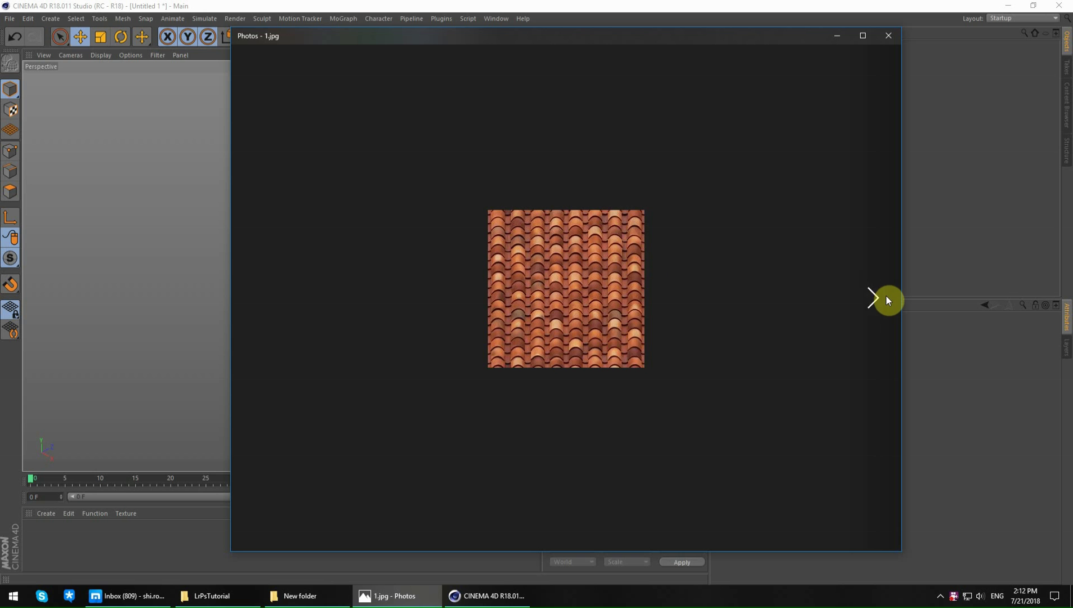
pyautogui.click(876, 302)
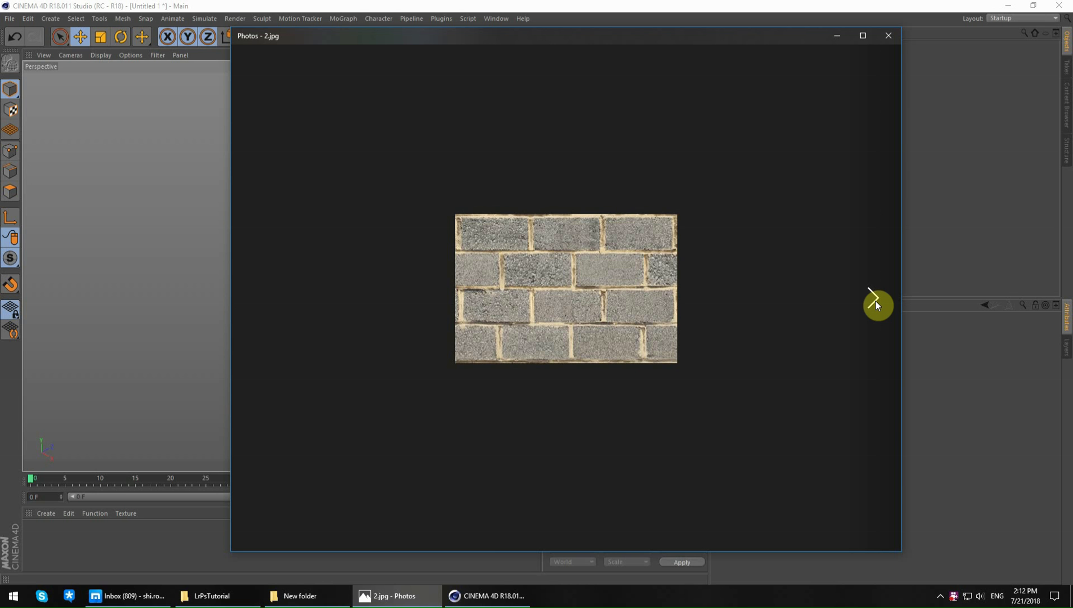
pyautogui.click(876, 301)
pyautogui.click(875, 302)
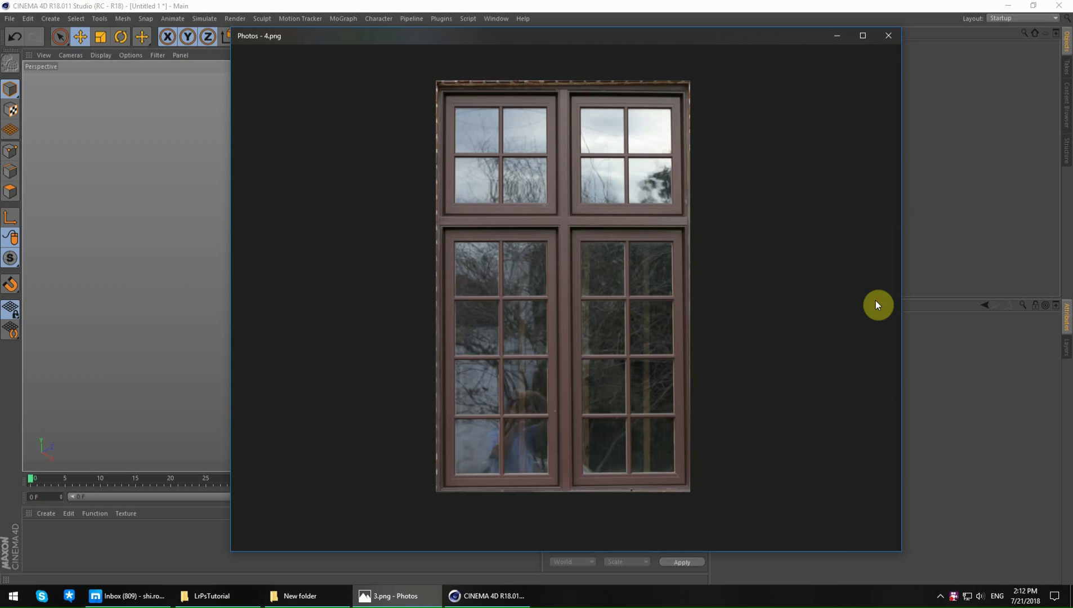
pyautogui.click(422, 5)
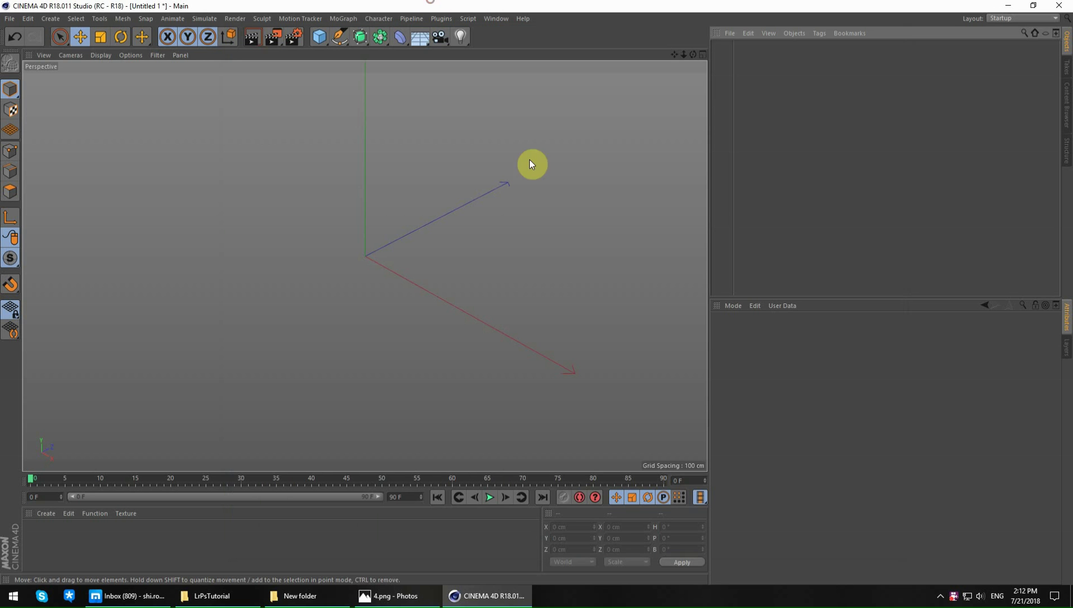
# Step: Add a cube, stretch it to about 400 × 200 × 297 cm and make it editable
pyautogui.click(318, 37)
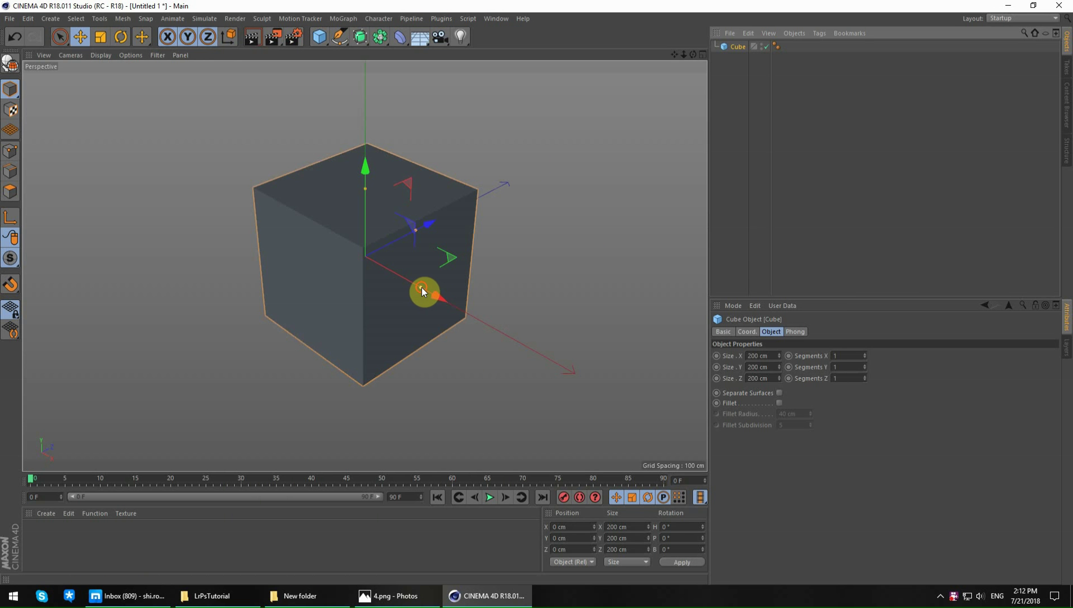
pyautogui.moveTo(421, 288); pyautogui.dragTo(451, 304)
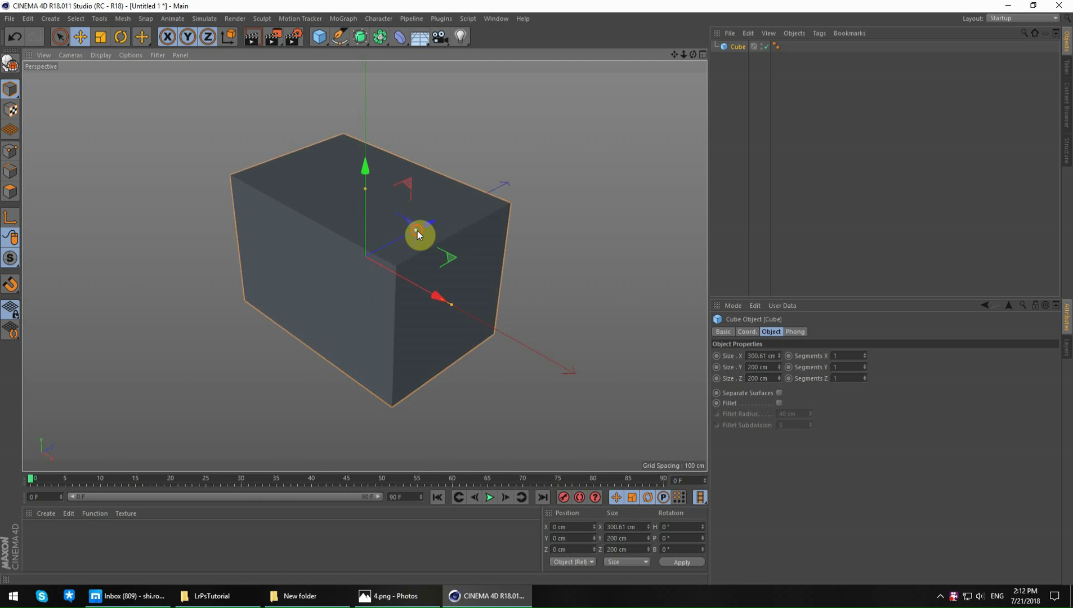
pyautogui.moveTo(418, 230); pyautogui.dragTo(437, 219)
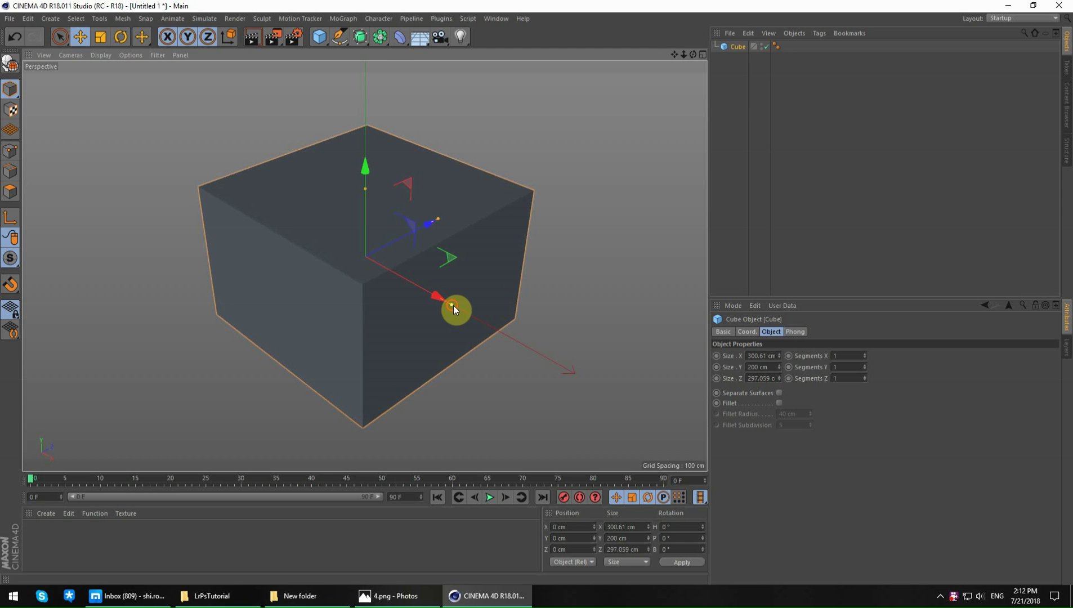
pyautogui.moveTo(454, 305)
pyautogui.mouseDown()
pyautogui.moveTo(486, 321)
pyautogui.moveTo(470, 306)
pyautogui.moveTo(472, 329)
pyautogui.moveTo(465, 307)
pyautogui.mouseUp()
pyautogui.press('c')
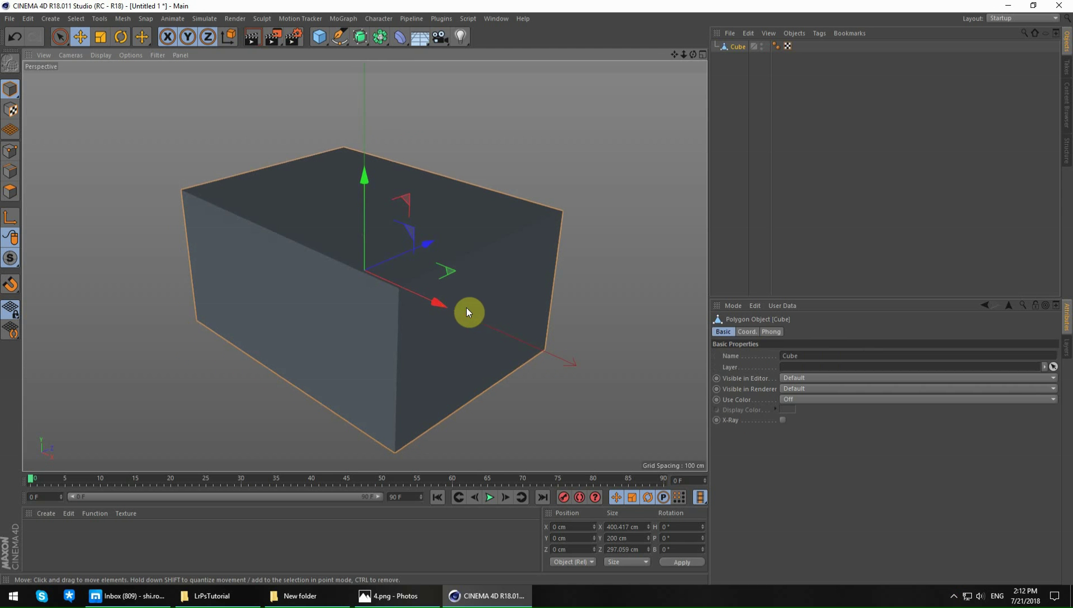
# Step: Edge-cut the two long top edges with Create N-gons off, adding a middle edge
pyautogui.click(10, 172)
pyautogui.click(471, 254)
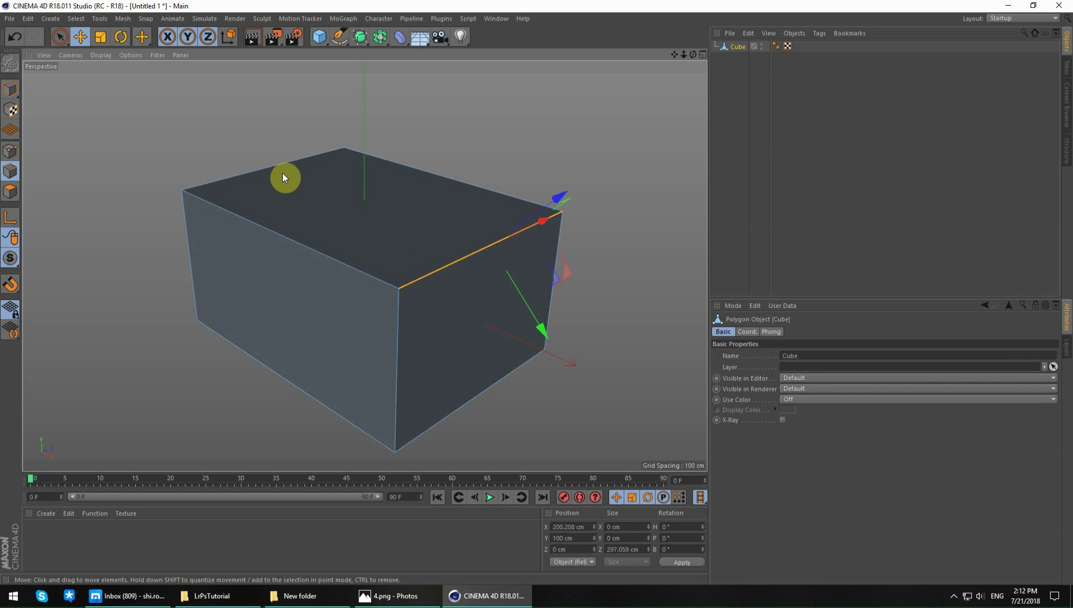
pyautogui.keyDown('shift'); pyautogui.click(276, 168); pyautogui.keyUp('shift')
pyautogui.press('m')
pyautogui.press('f')
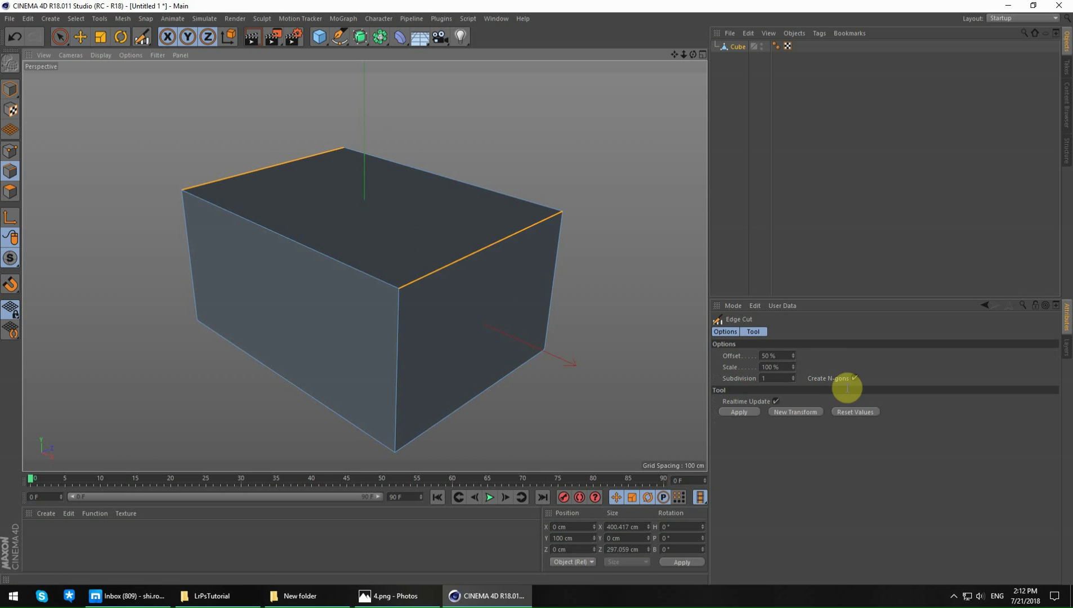
pyautogui.click(741, 411)
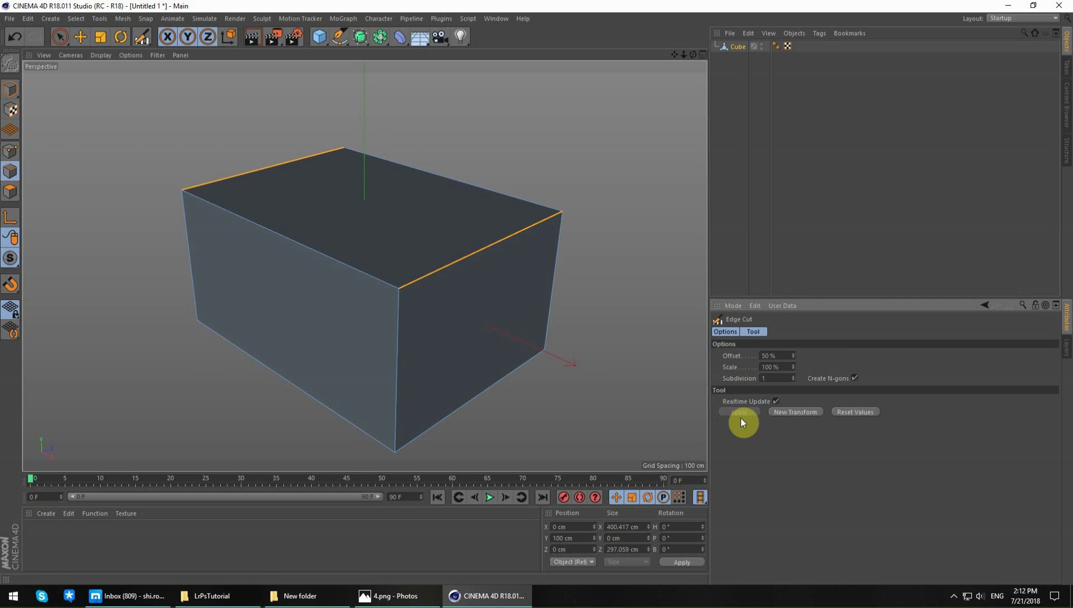
pyautogui.click(855, 378)
pyautogui.click(745, 411)
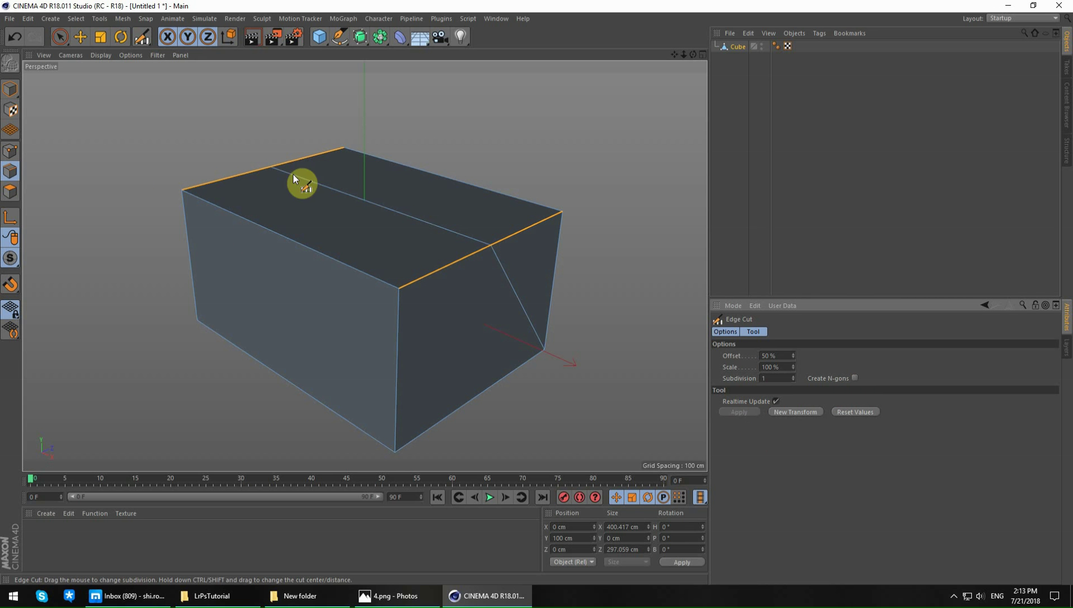
# Step: Select the new middle top edge and raise it about 82.652 cm into a roof ridge
pyautogui.click(59, 36)
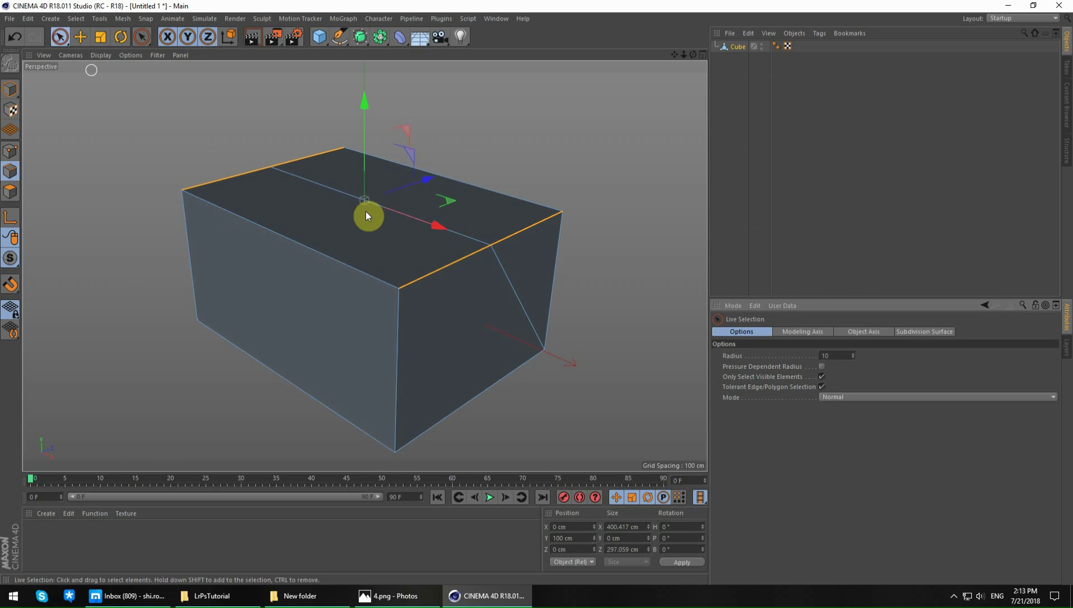
pyautogui.click(324, 185)
pyautogui.moveTo(325, 185)
pyautogui.keyDown('alt'); pyautogui.mouseDown()
pyautogui.moveTo(387, 351)
pyautogui.moveTo(383, 315)
pyautogui.mouseUp(); pyautogui.keyUp('alt')
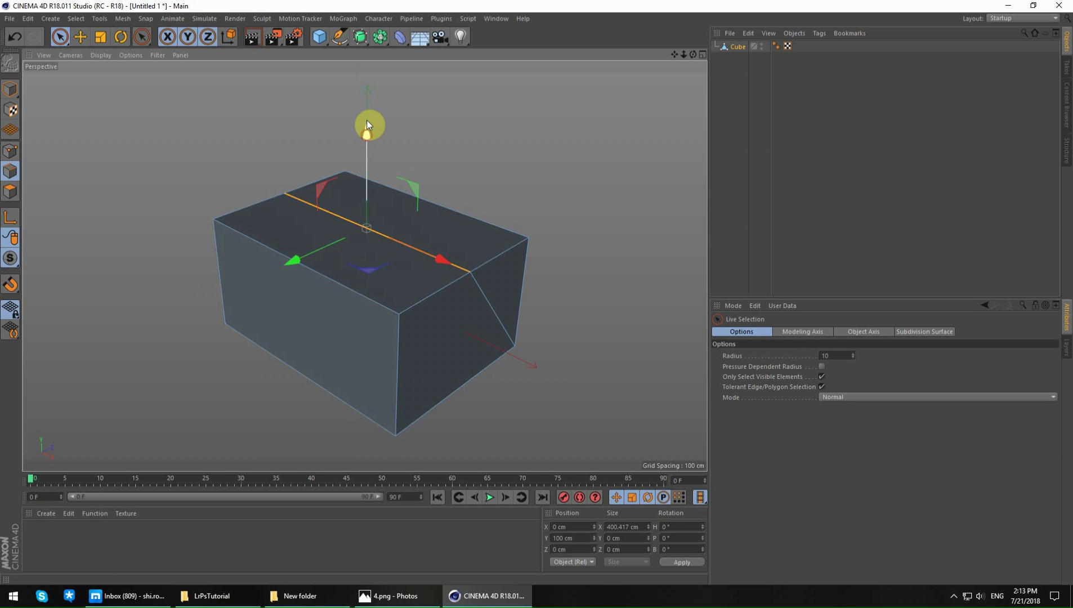
pyautogui.moveTo(366, 121)
pyautogui.mouseDown()
pyautogui.moveTo(365, 81)
pyautogui.moveTo(317, 208)
pyautogui.moveTo(349, 226)
pyautogui.moveTo(357, 202)
pyautogui.mouseUp()
# Step: Melt the stray diagonal edge on the gable end
pyautogui.click(520, 328)
pyautogui.moveTo(484, 285)
pyautogui.keyDown('alt'); pyautogui.mouseDown()
pyautogui.moveTo(220, 266)
pyautogui.moveTo(410, 230)
pyautogui.moveTo(190, 224)
pyautogui.mouseUp(); pyautogui.keyUp('alt')
pyautogui.click(189, 221)
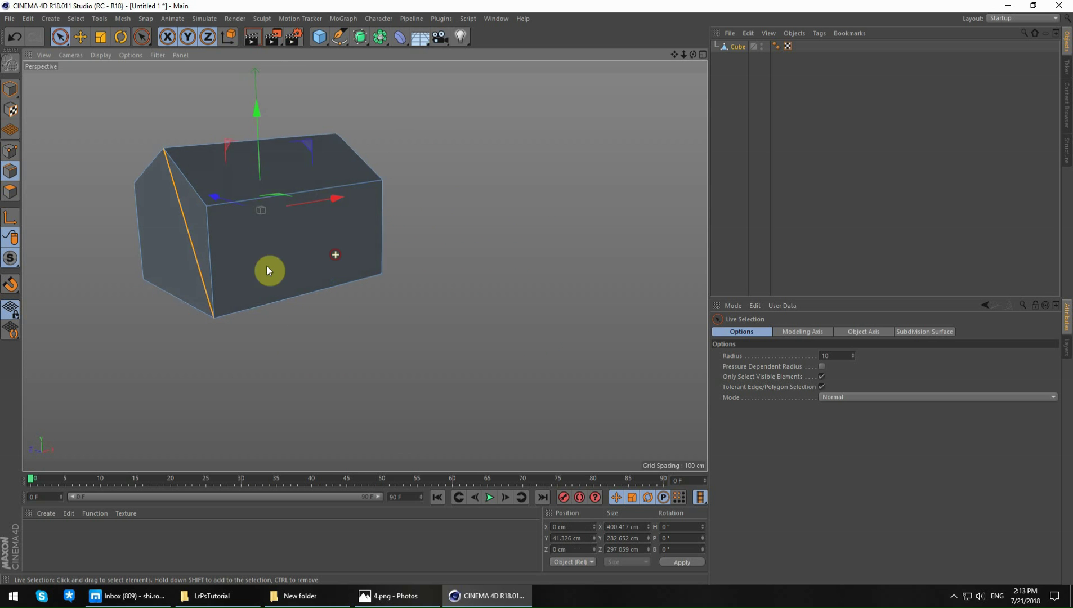
pyautogui.keyDown('alt'); pyautogui.moveTo(266, 267); pyautogui.dragTo(501, 297); pyautogui.keyUp('alt')
pyautogui.rightClick(527, 308)
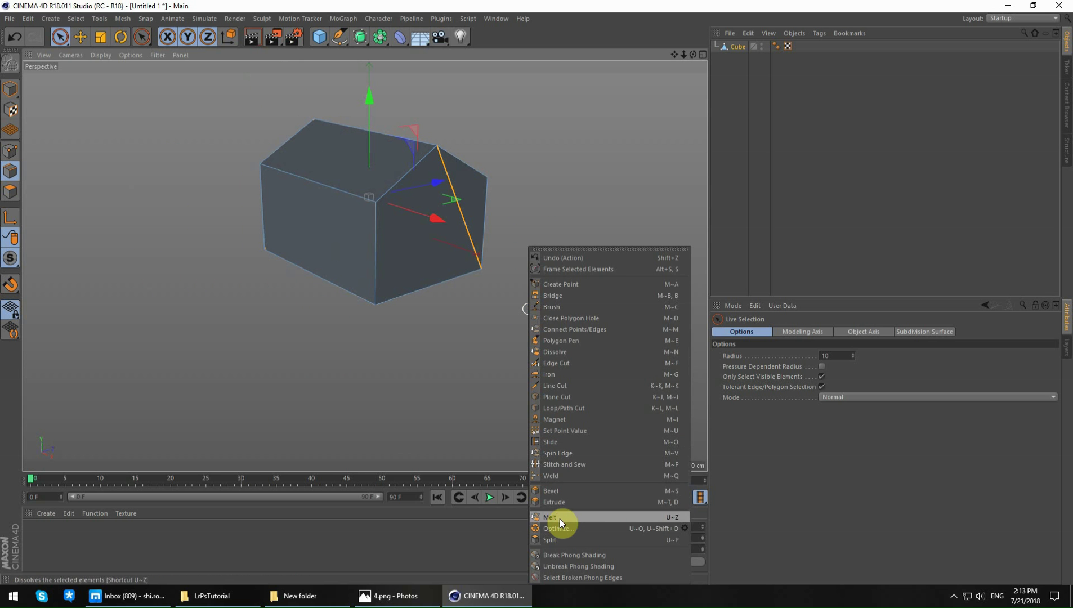
pyautogui.click(560, 517)
pyautogui.moveTo(442, 196)
pyautogui.keyDown('alt'); pyautogui.mouseDown()
pyautogui.moveTo(384, 285)
pyautogui.moveTo(268, 224)
pyautogui.mouseUp(); pyautogui.keyUp('alt')
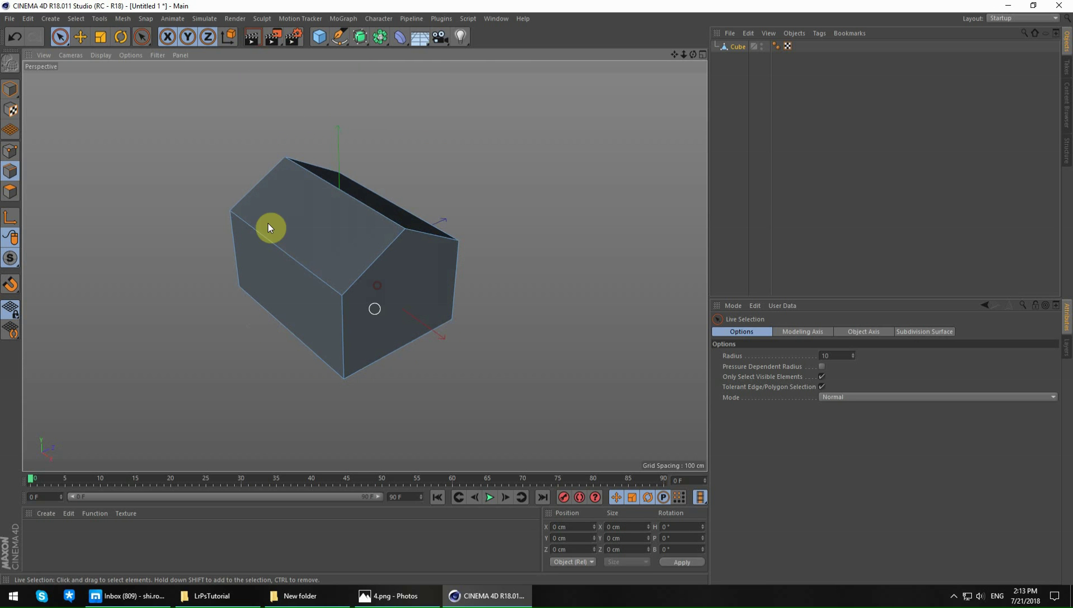
# Step: Select both sloped roof polygons in Polygon mode
pyautogui.click(15, 191)
pyautogui.click(332, 212)
pyautogui.moveTo(332, 214); pyautogui.dragTo(367, 198)
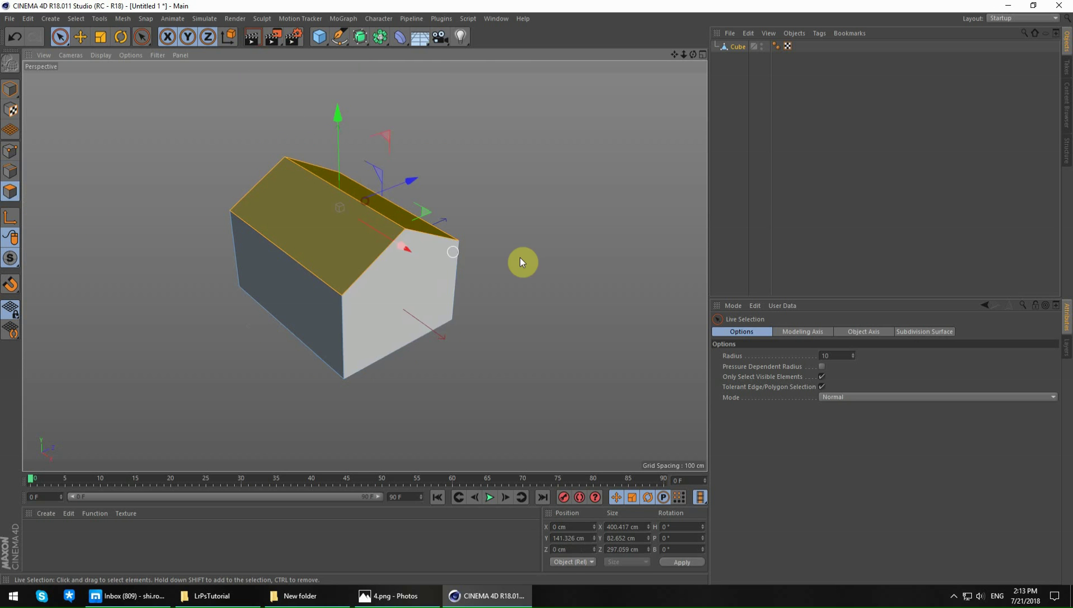
# Step: Split the roof faces into a new object named Roof and hide it
pyautogui.rightClick(534, 245)
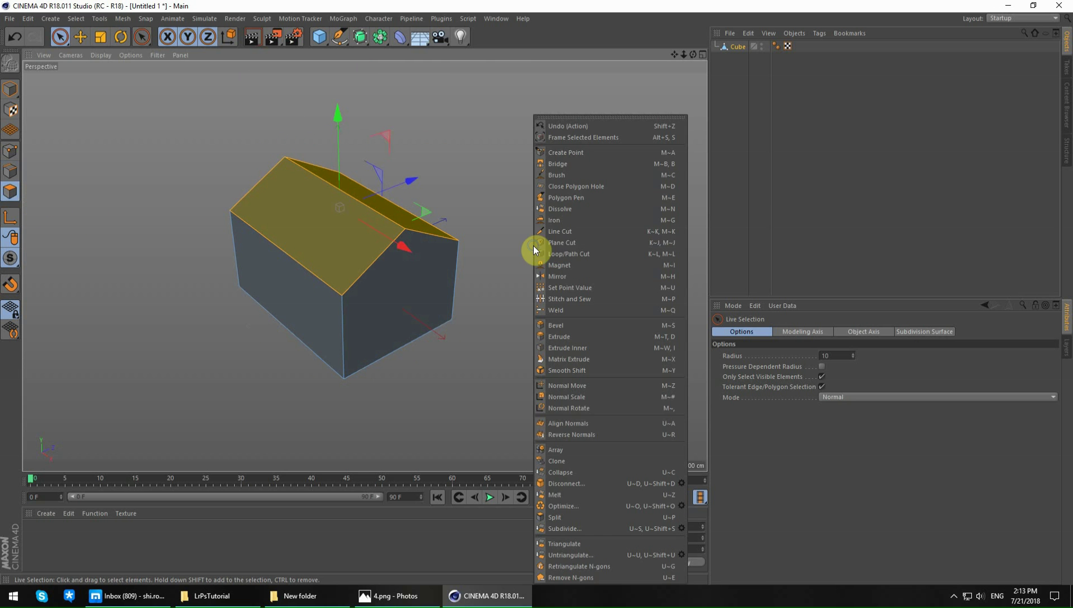
pyautogui.click(605, 518)
pyautogui.doubleClick(736, 58)
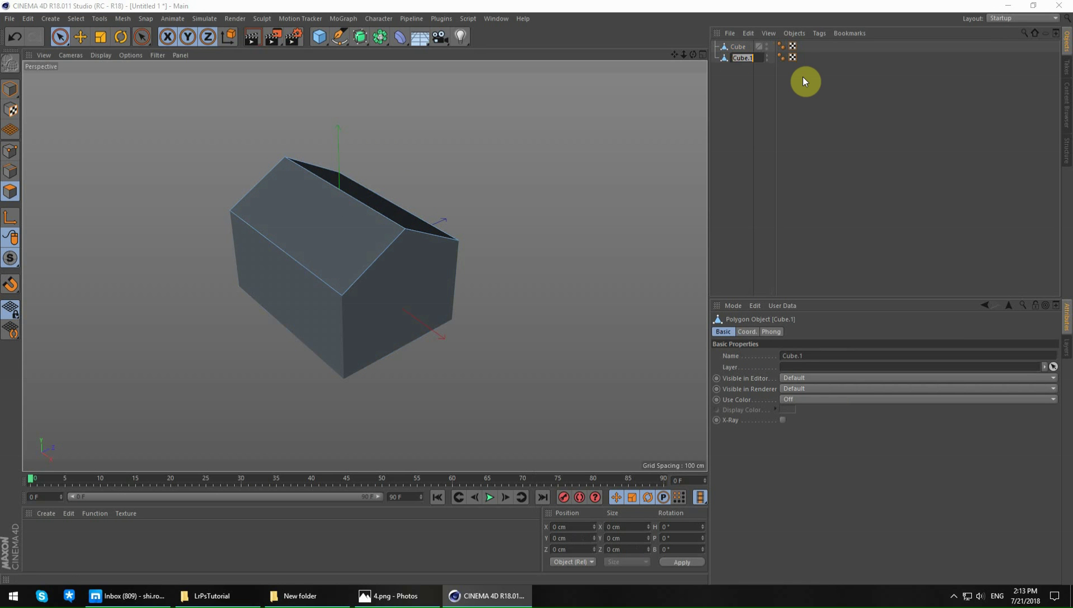
pyautogui.write('Roof')
pyautogui.press('Return')
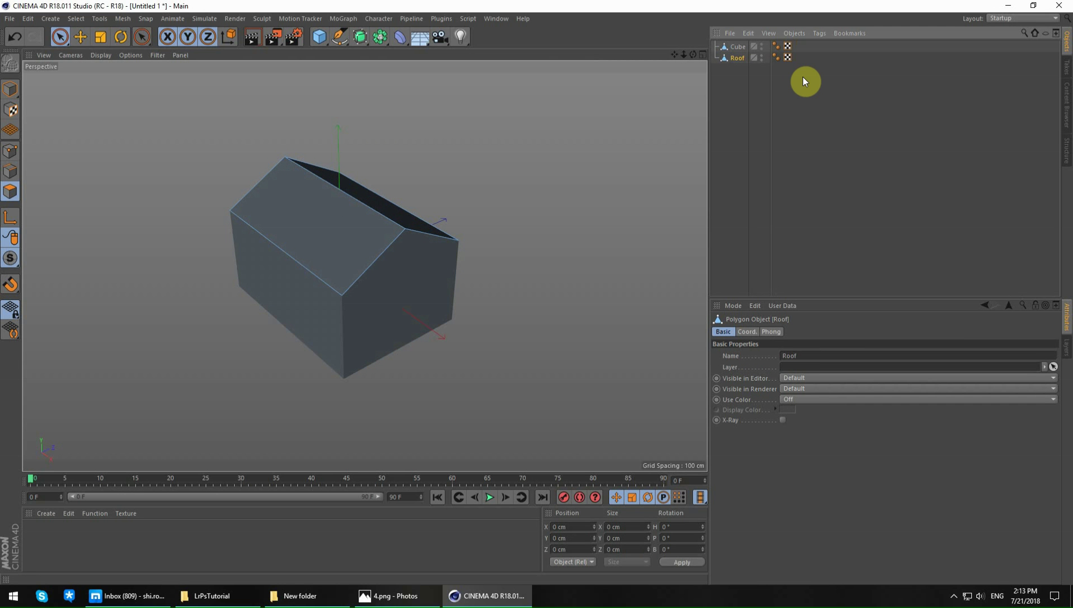
pyautogui.keyDown('ctrl'); pyautogui.click(762, 58); pyautogui.keyUp('ctrl')
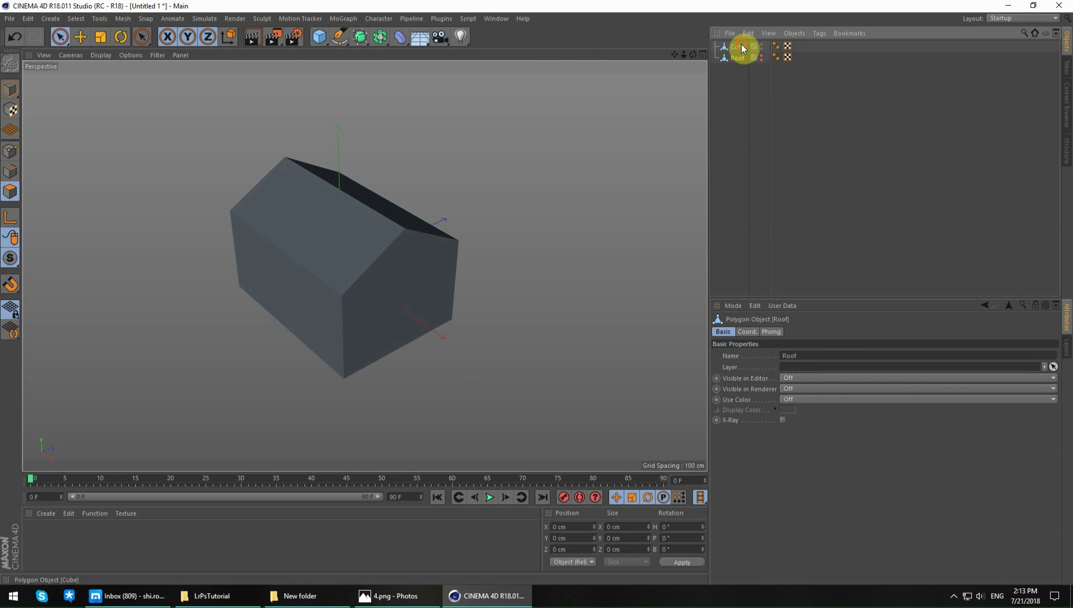
# Step: Delete the roof faces from the Cube body, then unhide Roof
pyautogui.click(741, 48)
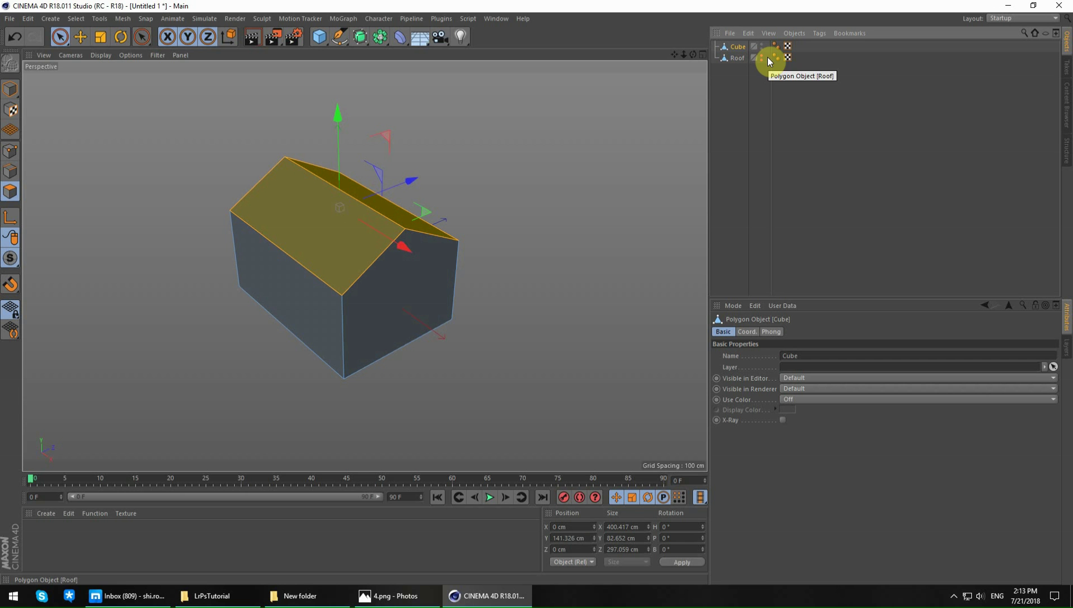
pyautogui.click(485, 193)
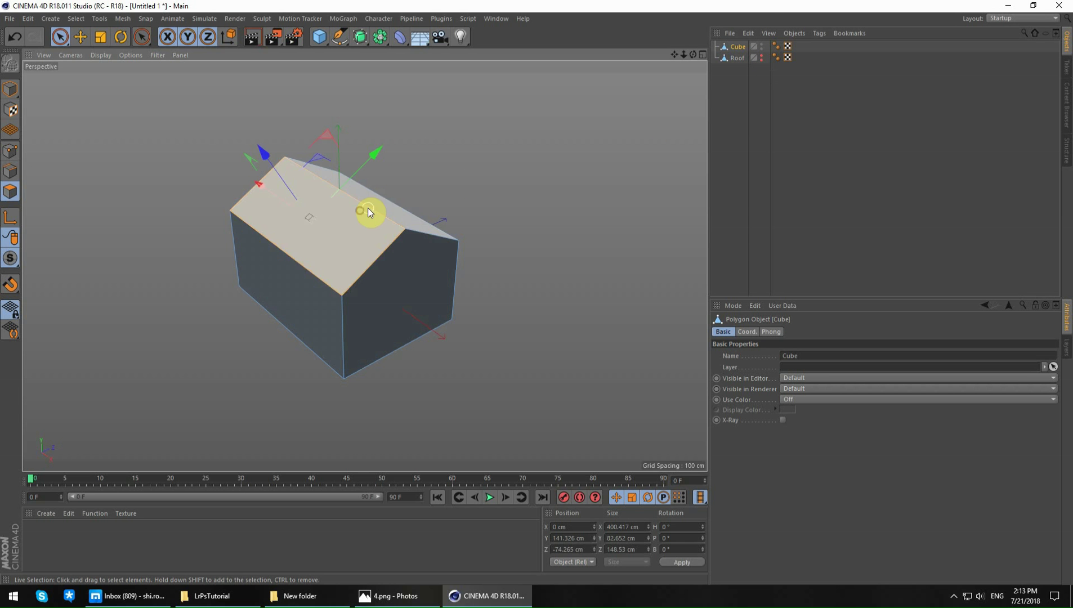
pyautogui.click(376, 212)
pyautogui.moveTo(370, 221)
pyautogui.keyDown('alt'); pyautogui.mouseDown()
pyautogui.moveTo(131, 148)
pyautogui.moveTo(403, 233)
pyautogui.moveTo(498, 184)
pyautogui.moveTo(502, 211)
pyautogui.mouseUp(); pyautogui.keyUp('alt')
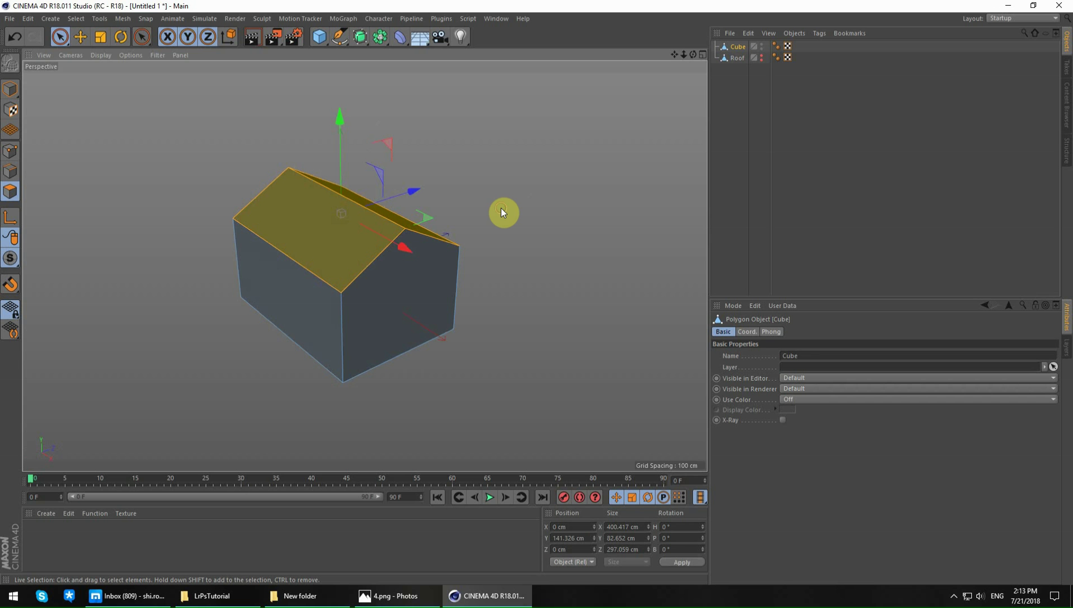
pyautogui.press('Delete')
pyautogui.click(761, 59)
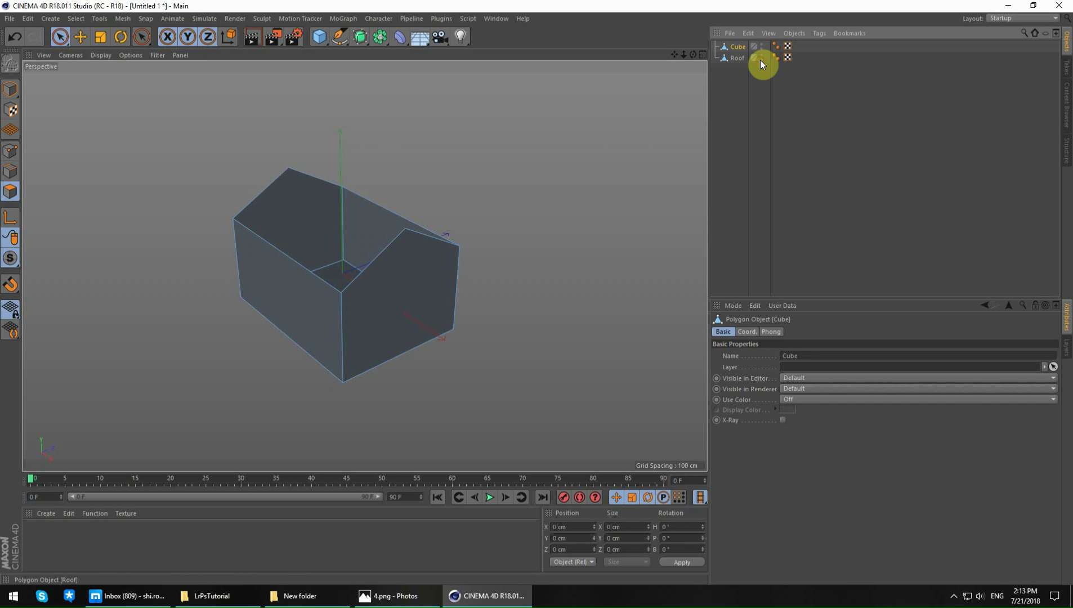
pyautogui.click(16, 173)
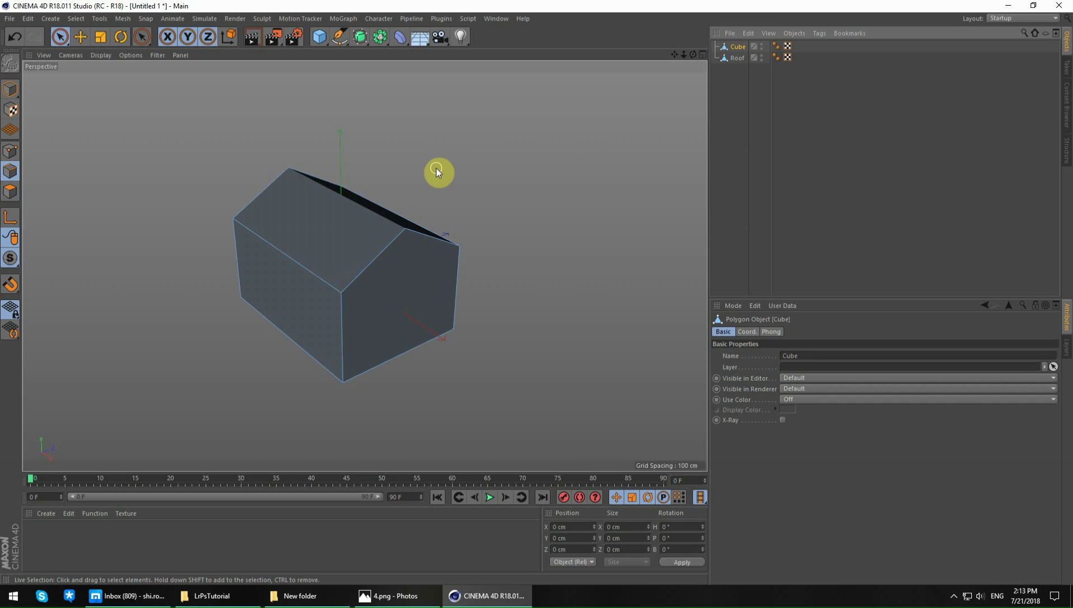
# Step: Move the roof's eave edges outward to form an overhang over the walls
pyautogui.click(300, 266)
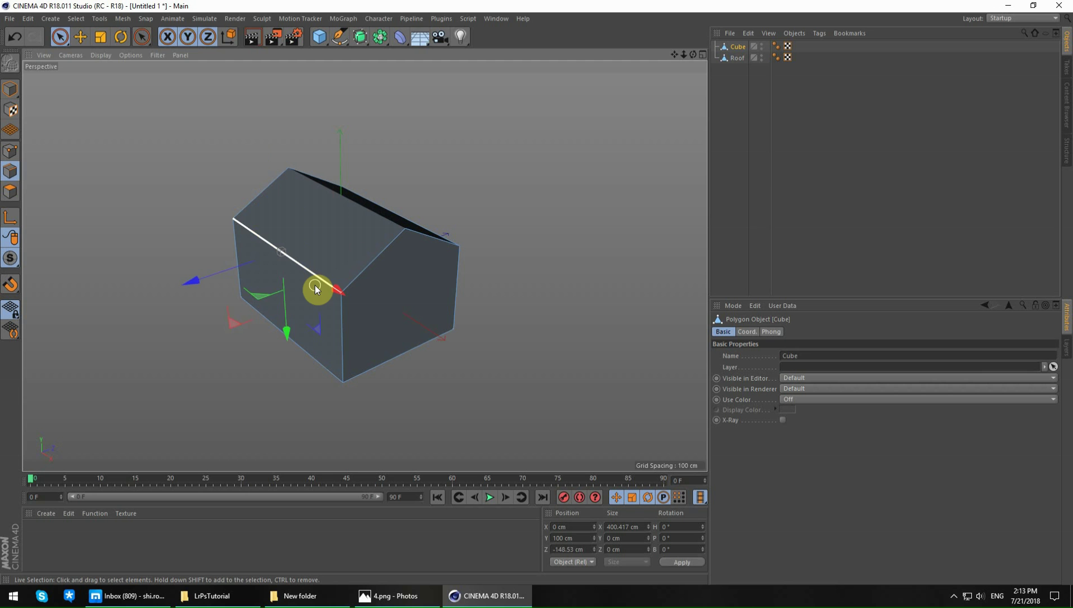
pyautogui.click(739, 57)
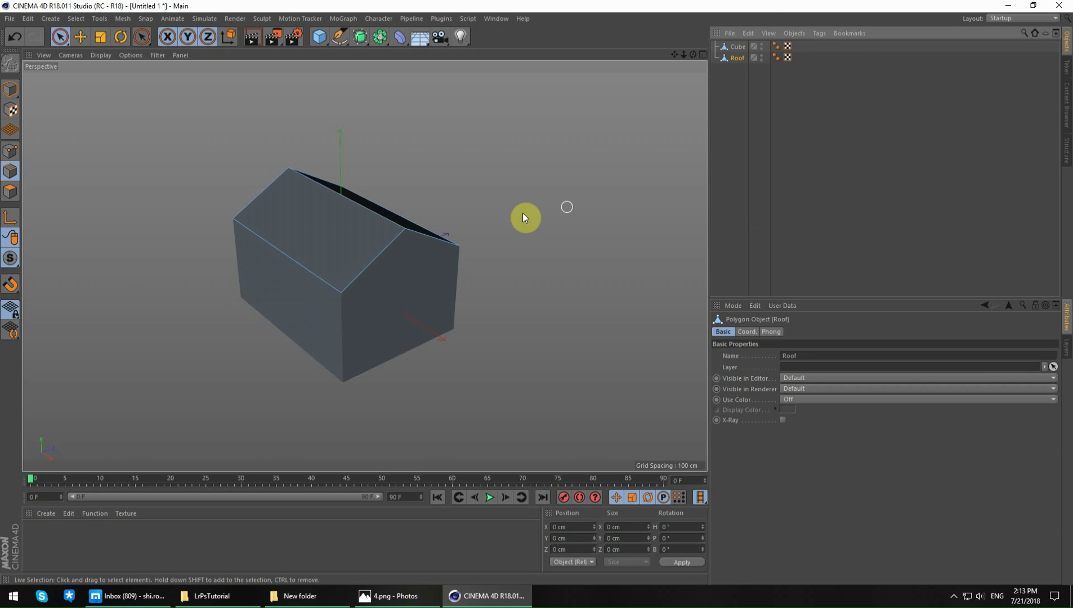
pyautogui.click(303, 266)
pyautogui.keyDown('alt'); pyautogui.moveTo(295, 307); pyautogui.dragTo(264, 297); pyautogui.keyUp('alt')
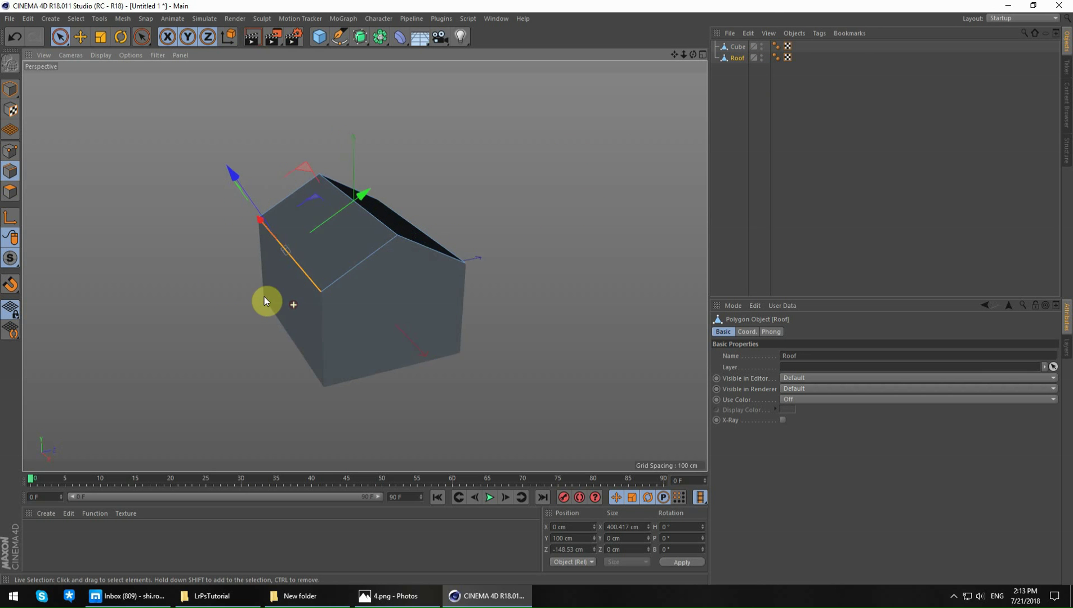
pyautogui.moveTo(367, 199); pyautogui.dragTo(331, 259)
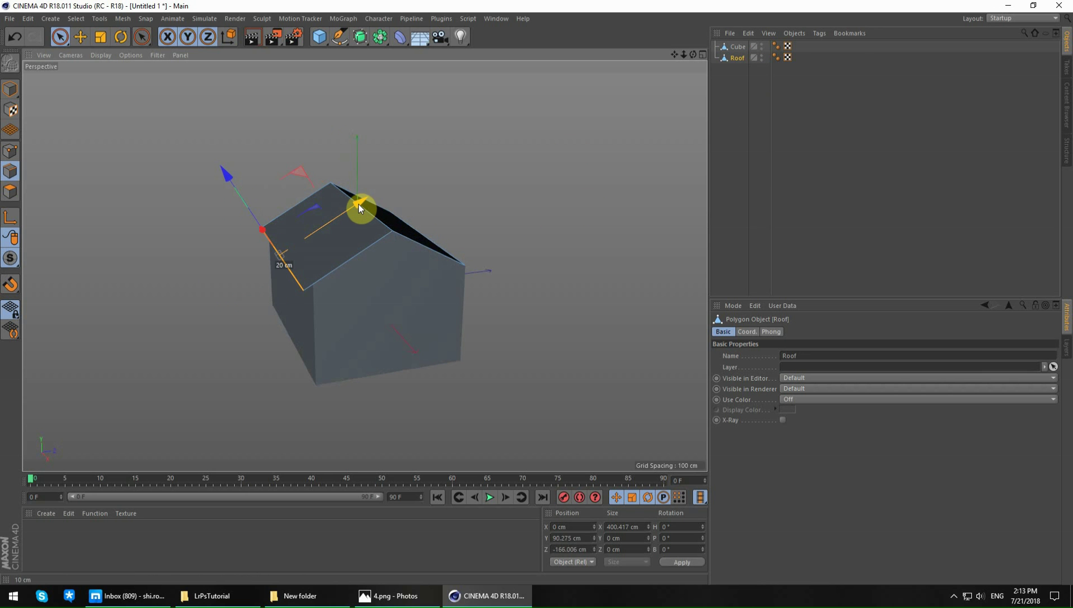
pyautogui.hotkey('ctrl', 'z')
pyautogui.click(495, 236)
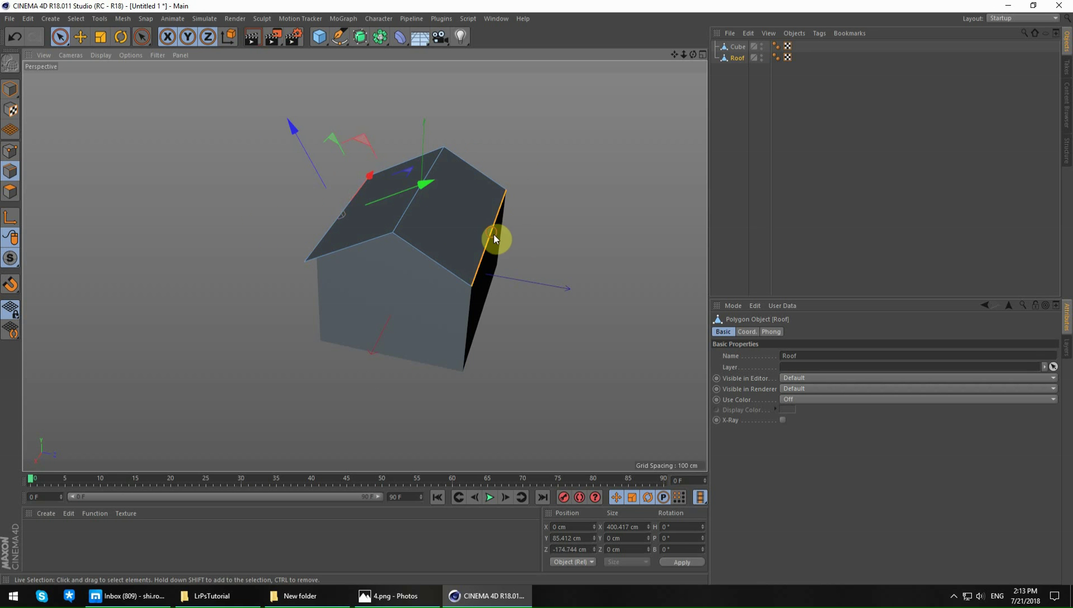
pyautogui.keyDown('alt'); pyautogui.moveTo(494, 235); pyautogui.dragTo(412, 180); pyautogui.keyUp('alt')
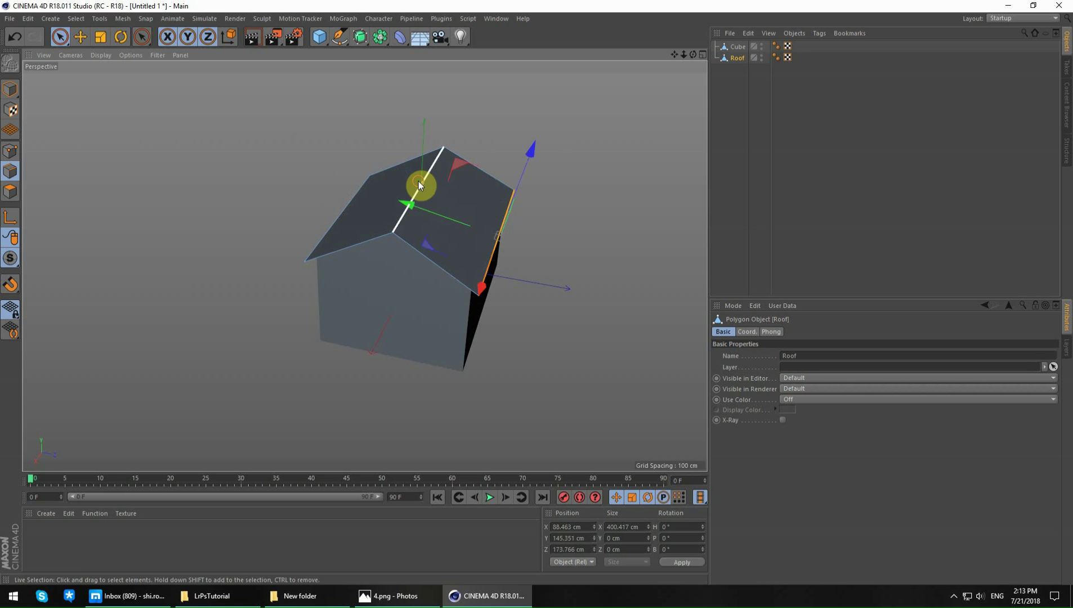
pyautogui.moveTo(414, 181)
pyautogui.mouseDown()
pyautogui.moveTo(432, 208)
pyautogui.moveTo(468, 185)
pyautogui.moveTo(540, 232)
pyautogui.mouseUp()
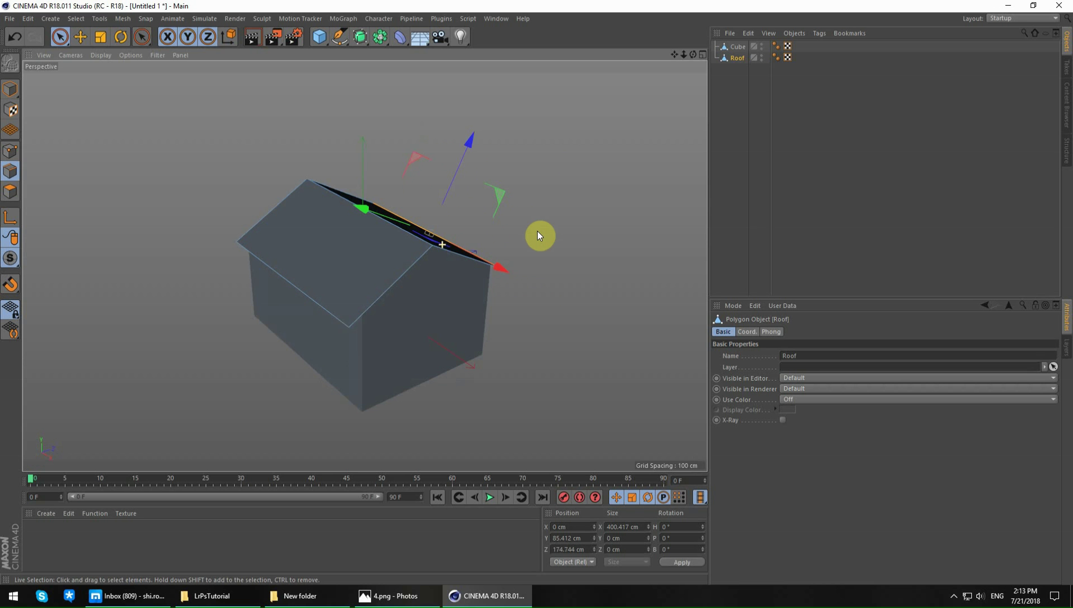
# Step: Scale the Roof wider past the gable ends, to about 451.662 × 97.24 × 349.488 cm
pyautogui.click(10, 89)
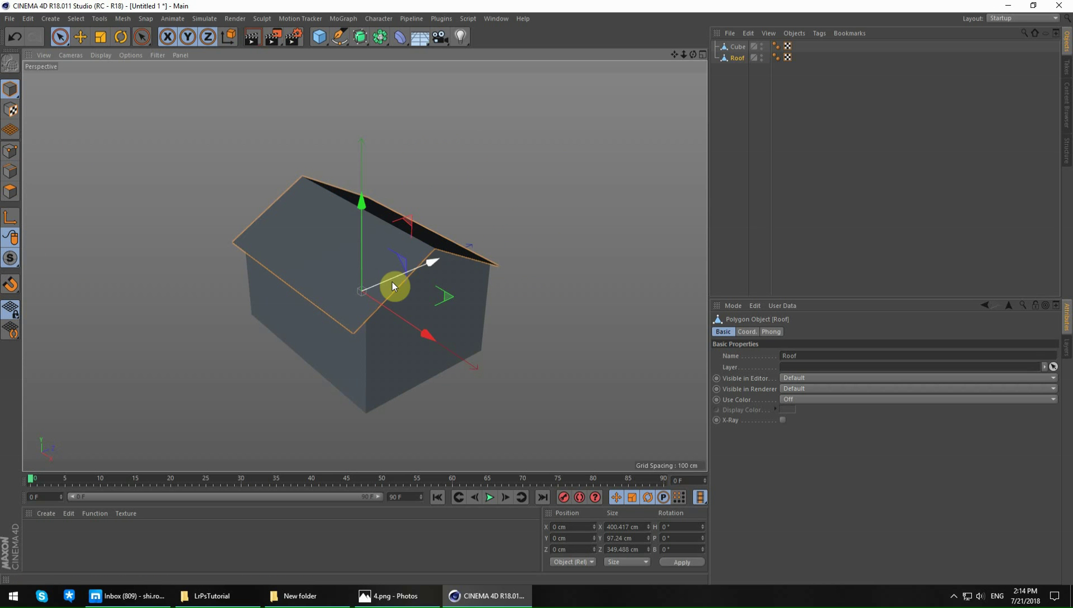
pyautogui.press('t')
pyautogui.moveTo(416, 296)
pyautogui.keyDown('alt'); pyautogui.mouseDown()
pyautogui.moveTo(392, 244)
pyautogui.moveTo(302, 217)
pyautogui.moveTo(430, 311)
pyautogui.moveTo(437, 334)
pyautogui.moveTo(428, 290)
pyautogui.moveTo(342, 235)
pyautogui.moveTo(375, 298)
pyautogui.mouseUp(); pyautogui.keyUp('alt')
# Step: Extrude the roof faces about 5 cm to give the roof thickness
pyautogui.click(10, 192)
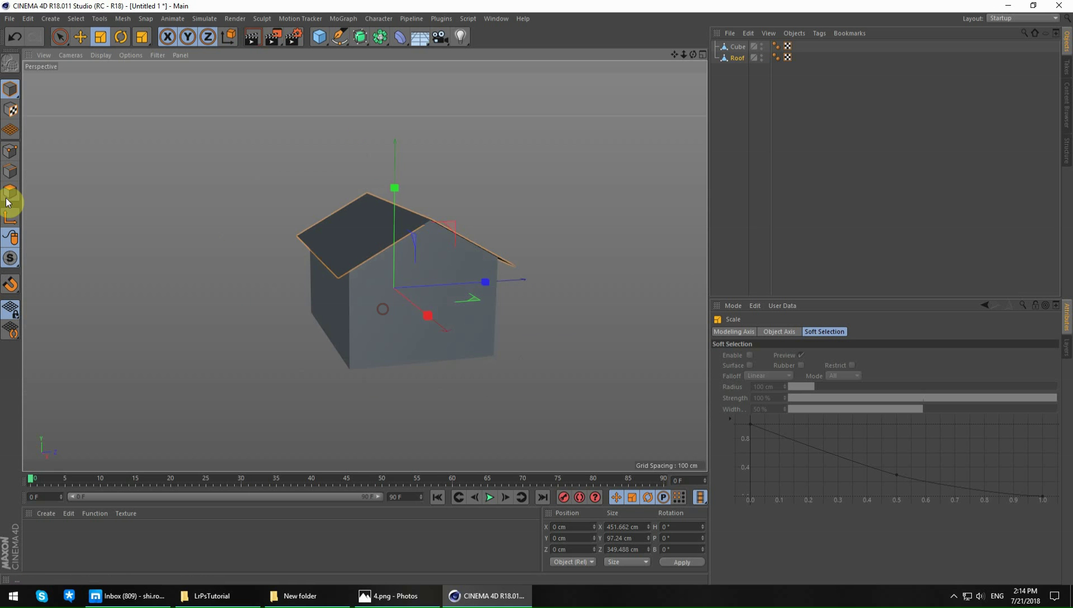
pyautogui.moveTo(236, 242)
pyautogui.keyDown('alt'); pyautogui.mouseDown()
pyautogui.moveTo(344, 240)
pyautogui.moveTo(377, 298)
pyautogui.mouseUp(); pyautogui.keyUp('alt')
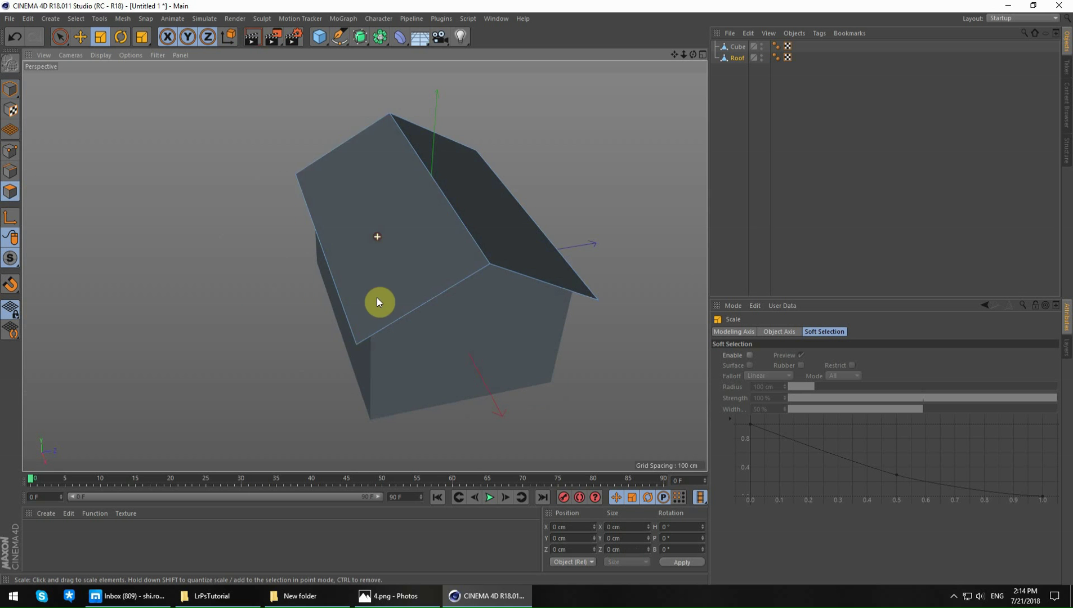
pyautogui.click(409, 194)
pyautogui.keyDown('alt'); pyautogui.moveTo(472, 201); pyautogui.dragTo(503, 223); pyautogui.keyUp('alt')
pyautogui.press('d')
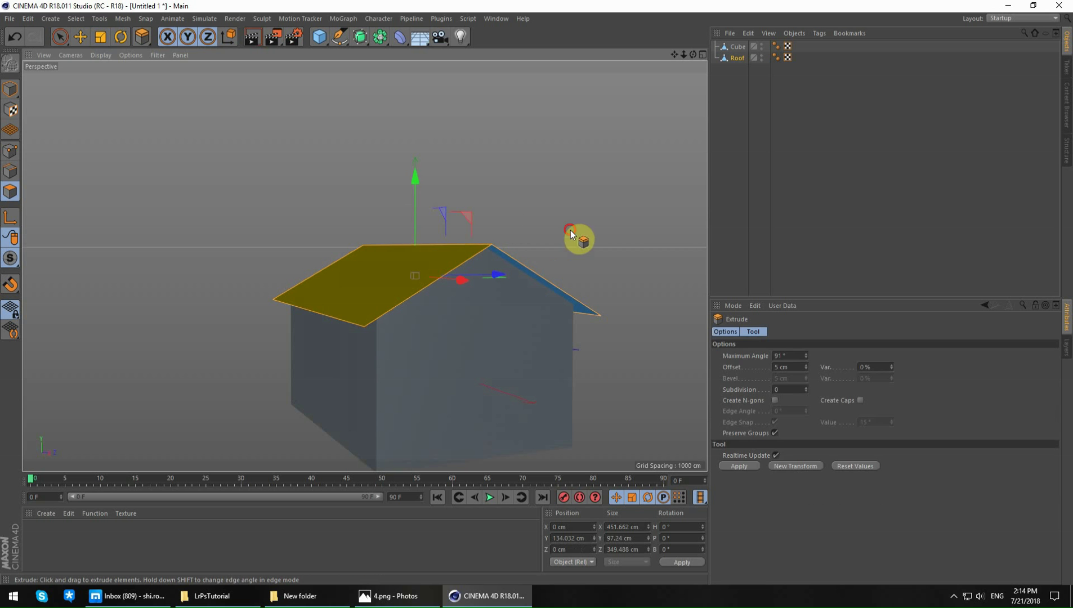
pyautogui.moveTo(574, 233)
pyautogui.mouseDown()
pyautogui.moveTo(600, 233)
pyautogui.moveTo(509, 254)
pyautogui.mouseUp()
# Step: Close the open polygon hole on the roof's underside
pyautogui.rightClick(509, 253)
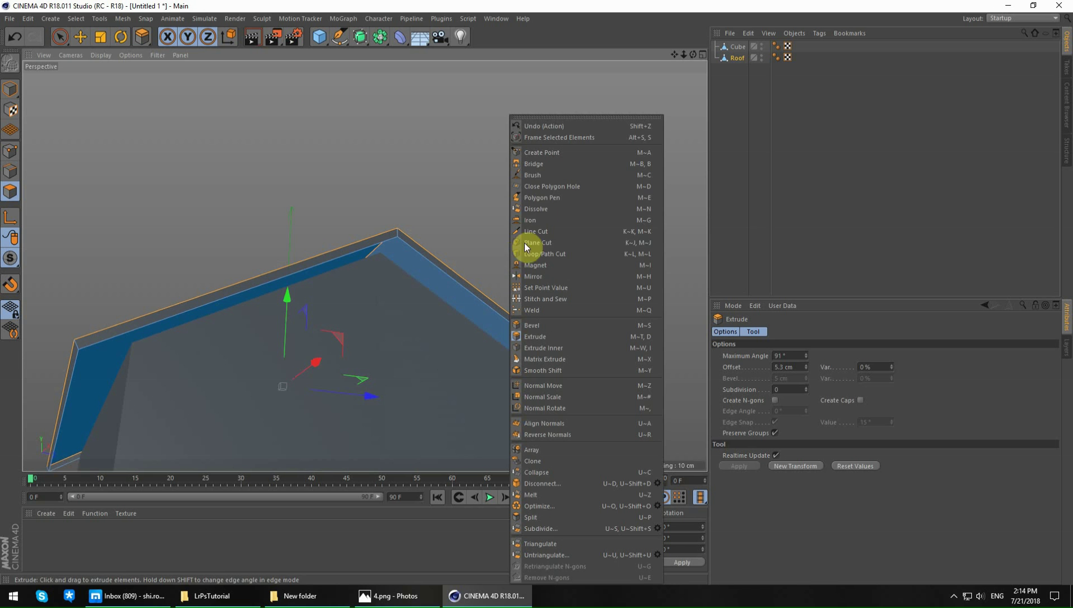
pyautogui.click(557, 187)
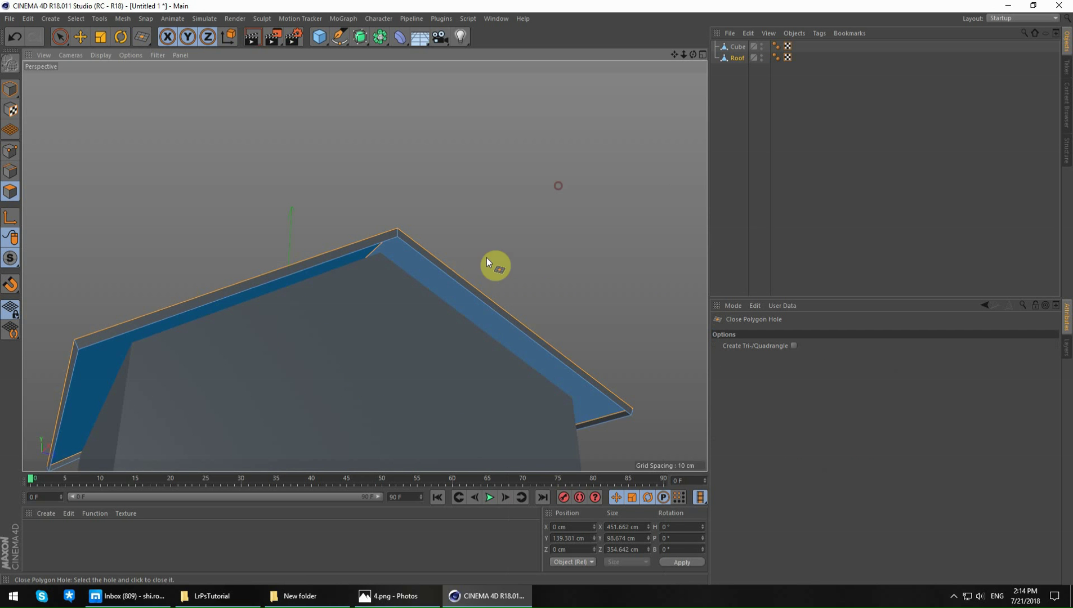
pyautogui.click(443, 276)
pyautogui.scroll(-3, 473, 315)
pyautogui.moveTo(484, 344)
pyautogui.keyDown('alt'); pyautogui.mouseDown()
pyautogui.moveTo(437, 229)
pyautogui.moveTo(419, 268)
pyautogui.moveTo(443, 390)
pyautogui.moveTo(469, 331)
pyautogui.mouseUp(); pyautogui.keyUp('alt')
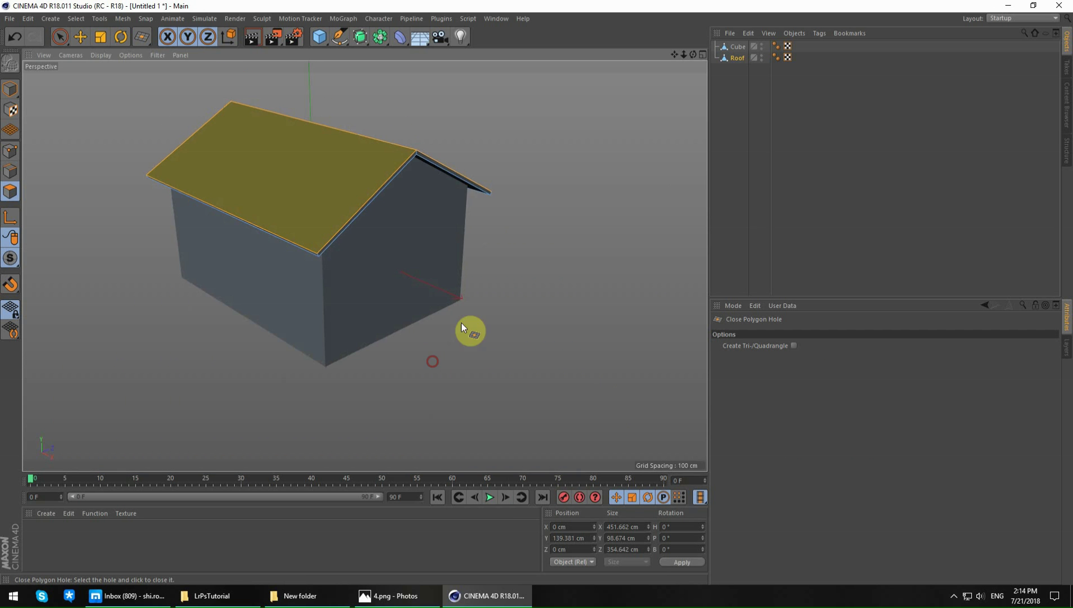
# Step: Return to Model mode and deselect the Roof
pyautogui.click(733, 58)
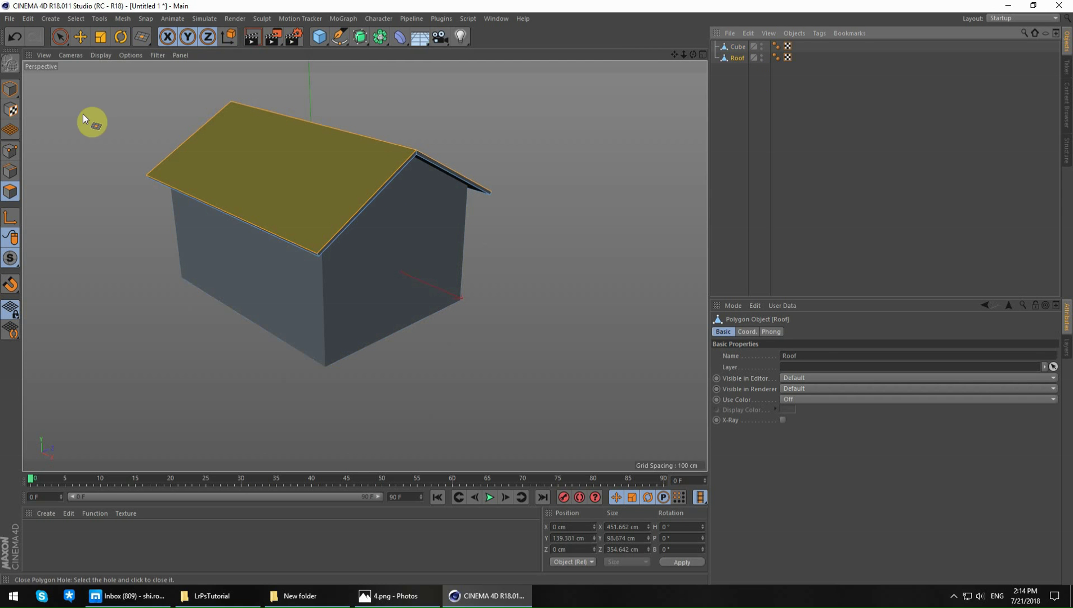
pyautogui.click(10, 89)
pyautogui.click(799, 155)
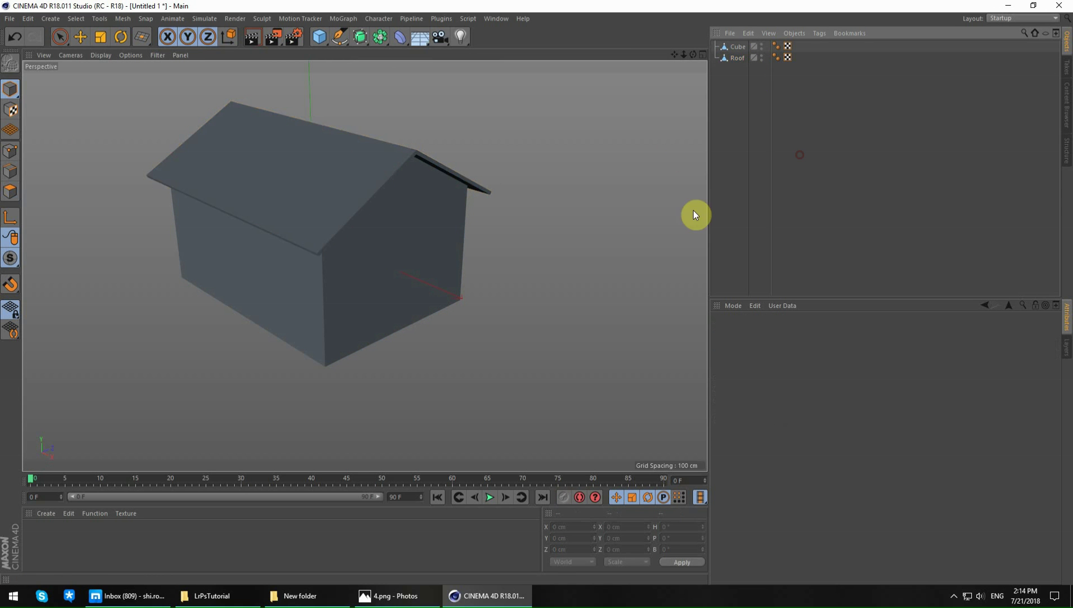
pyautogui.moveTo(462, 290)
pyautogui.keyDown('alt'); pyautogui.mouseDown()
pyautogui.moveTo(433, 311)
pyautogui.moveTo(274, 238)
pyautogui.moveTo(424, 209)
pyautogui.moveTo(429, 295)
pyautogui.moveTo(416, 309)
pyautogui.mouseUp(); pyautogui.keyUp('alt')
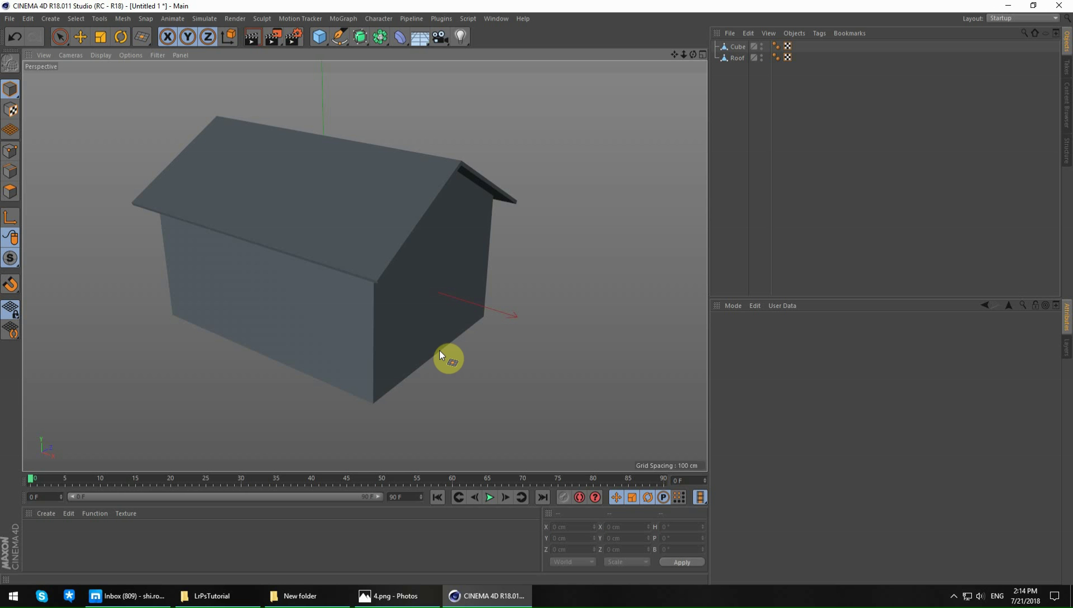
# Step: Create a material with Reflectance off and 1.jpg as its Color texture
pyautogui.doubleClick(158, 539)
pyautogui.doubleClick(30, 535)
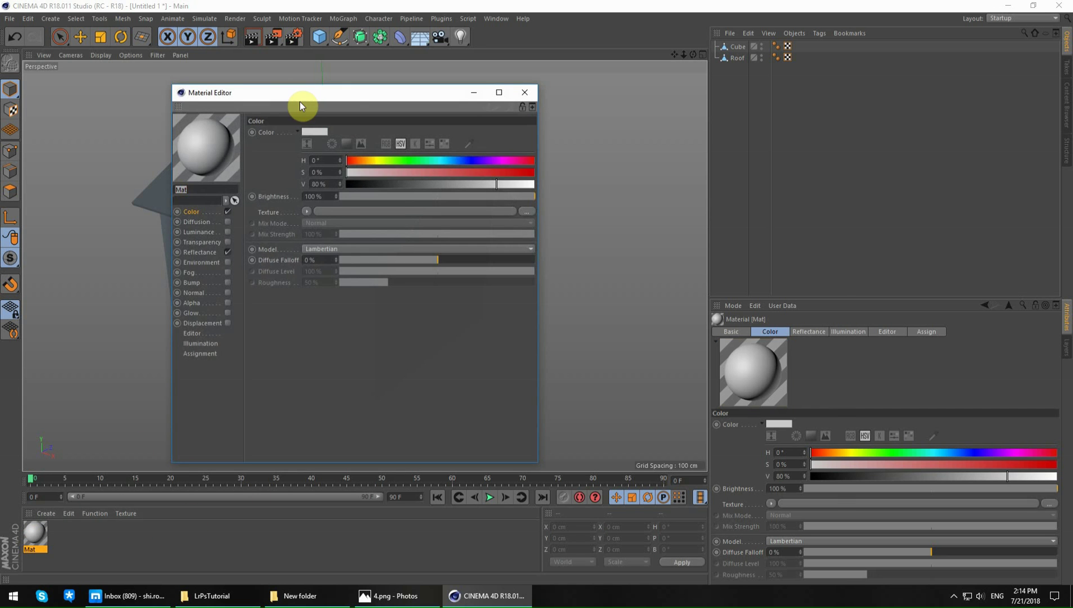
pyautogui.moveTo(302, 96); pyautogui.dragTo(610, 143)
pyautogui.click(529, 299)
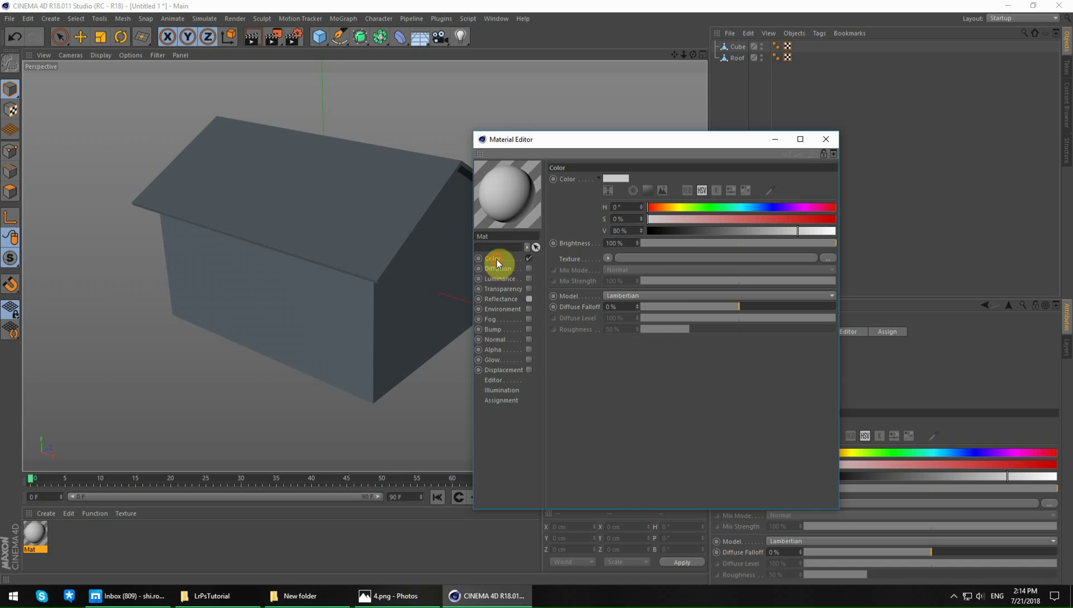
pyautogui.click(606, 258)
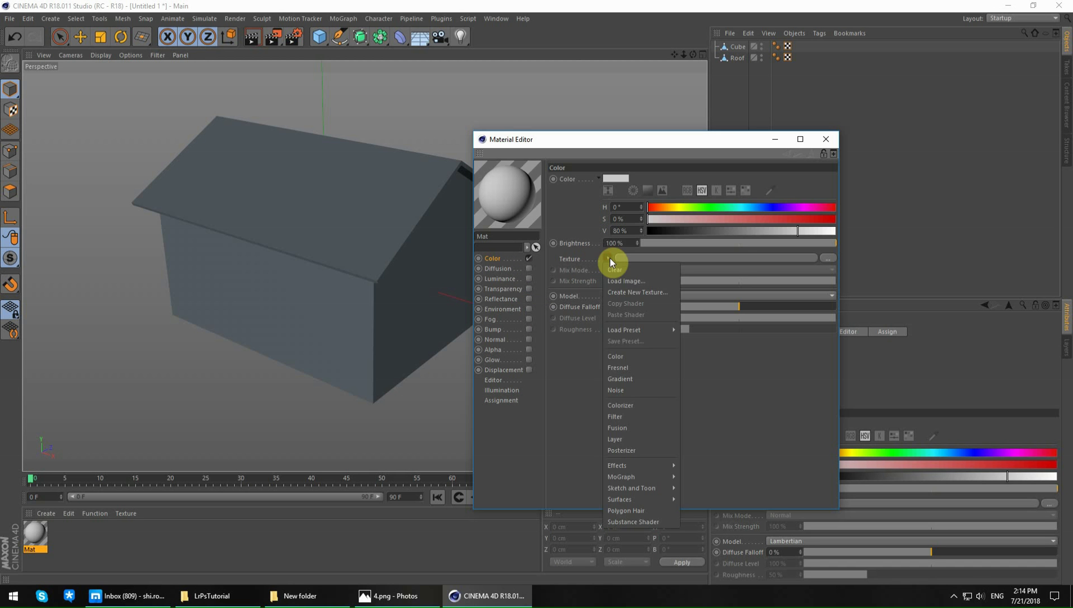
pyautogui.click(628, 279)
pyautogui.doubleClick(435, 234)
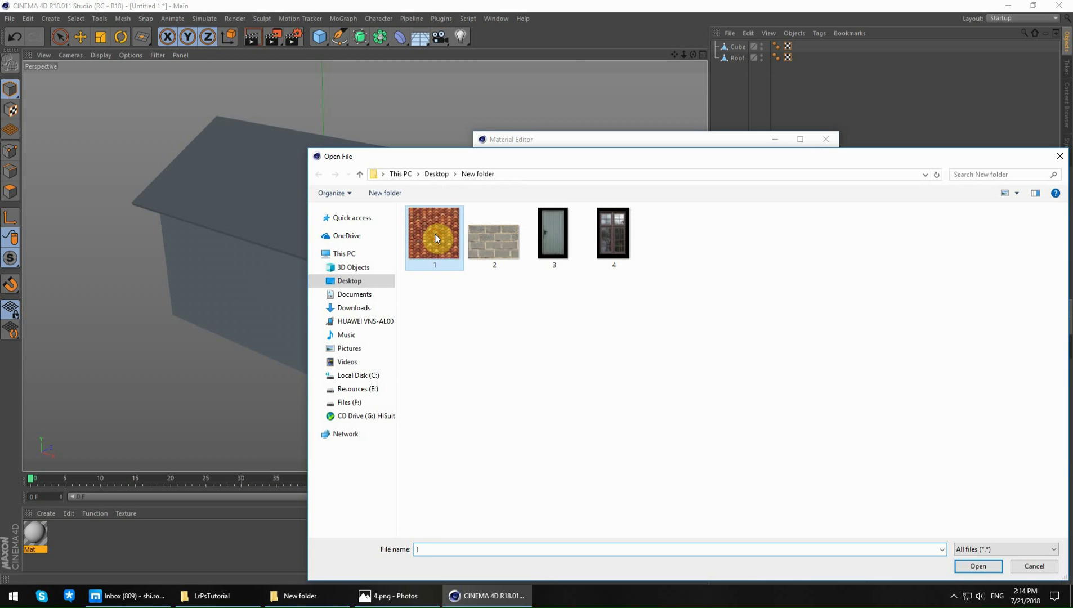
pyautogui.click(588, 338)
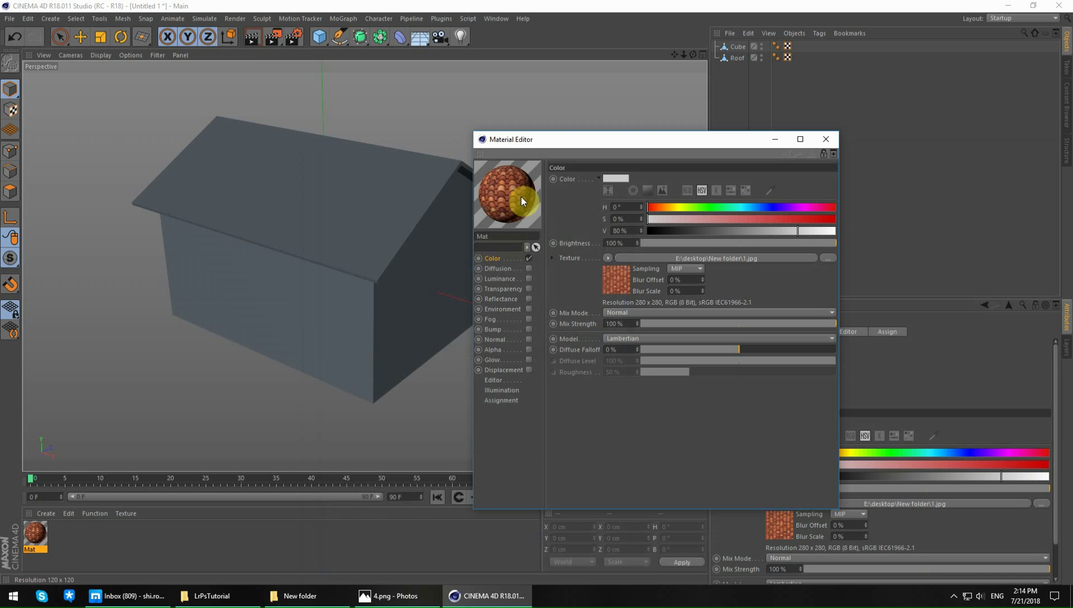
# Step: Apply the tile material to Roof and set the tag's texture length to 50%
pyautogui.moveTo(519, 194); pyautogui.dragTo(419, 185)
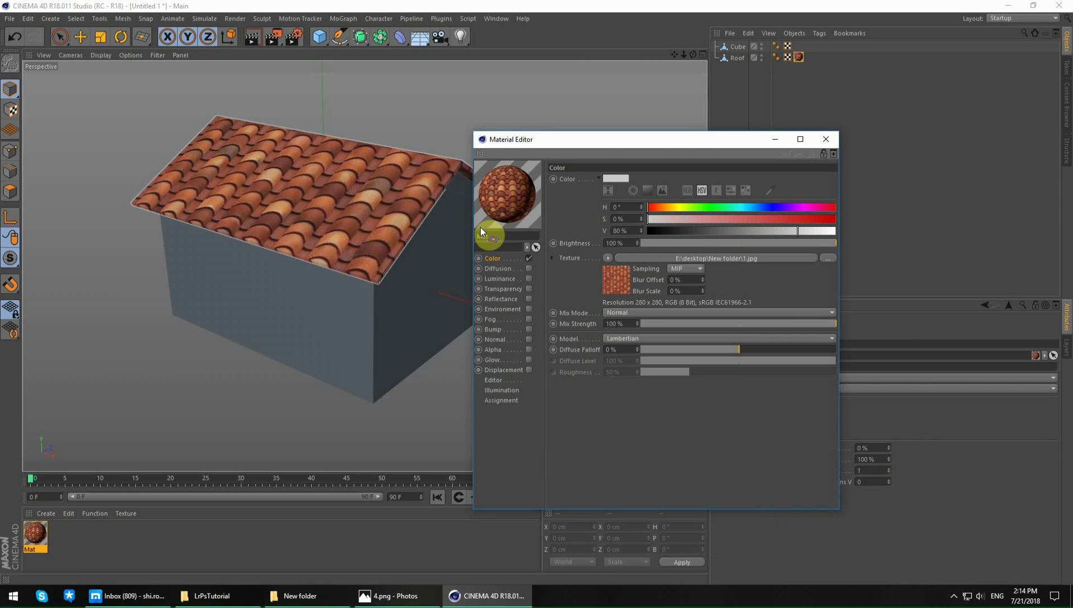
pyautogui.click(645, 158)
pyautogui.click(824, 140)
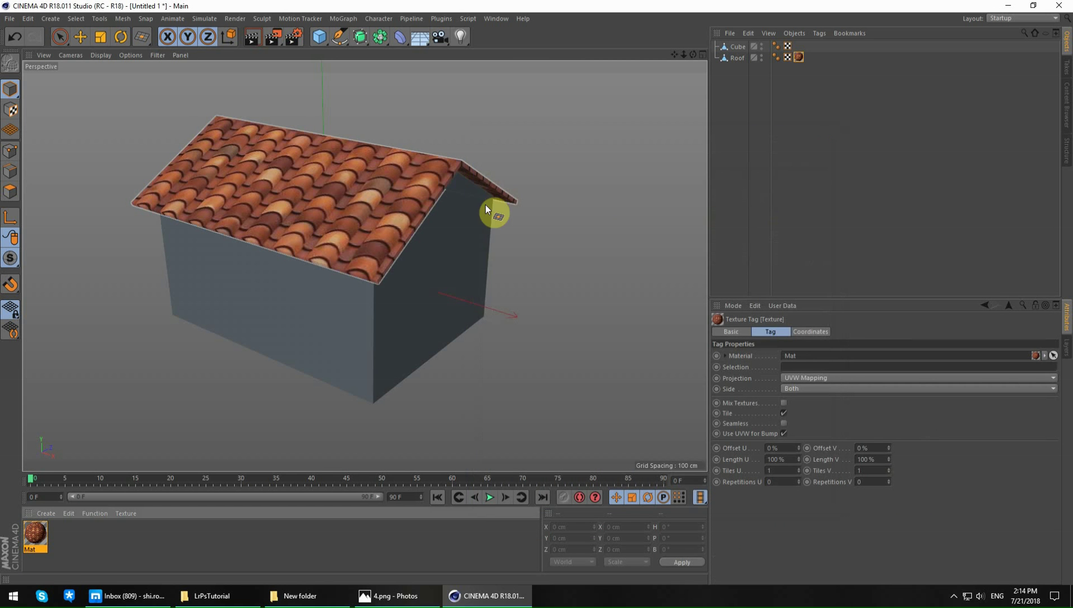
pyautogui.keyDown('alt'); pyautogui.moveTo(485, 205); pyautogui.dragTo(468, 232); pyautogui.keyUp('alt')
pyautogui.doubleClick(783, 459)
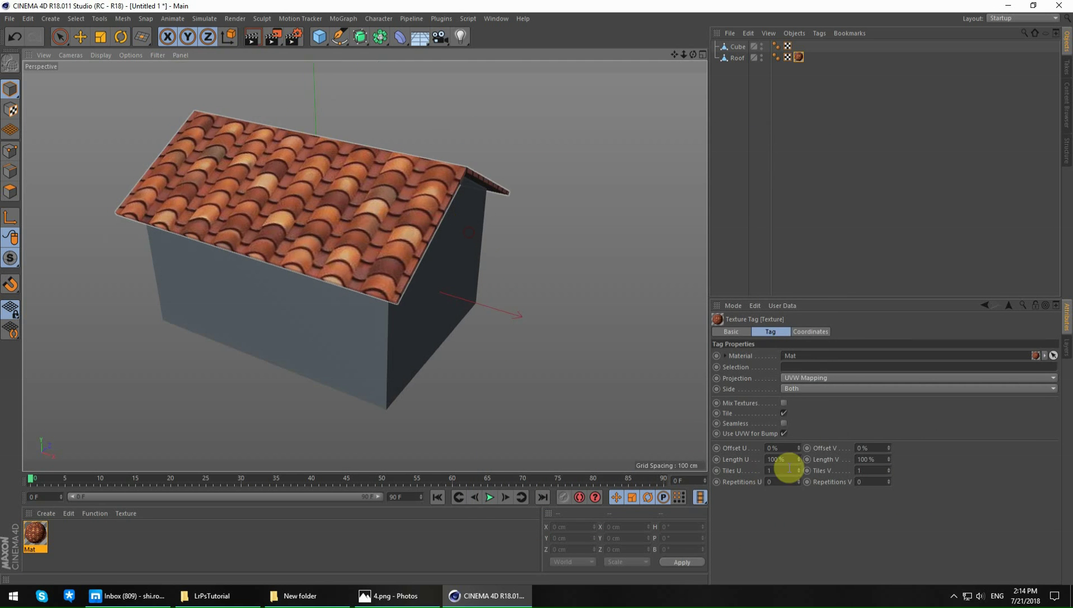
pyautogui.write('50')
pyautogui.press('Return')
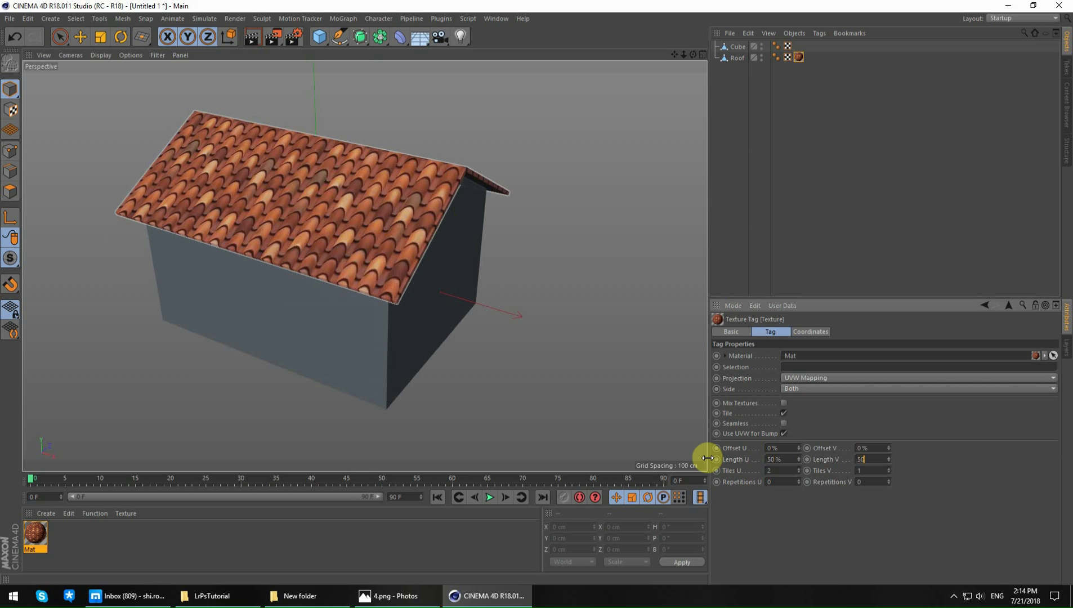
pyautogui.moveTo(475, 310)
pyautogui.keyDown('alt'); pyautogui.mouseDown()
pyautogui.moveTo(468, 384)
pyautogui.moveTo(454, 307)
pyautogui.moveTo(336, 388)
pyautogui.mouseUp(); pyautogui.keyUp('alt')
# Step: Enable Bump on the roof material and load 1.jpg as the bump texture
pyautogui.doubleClick(35, 533)
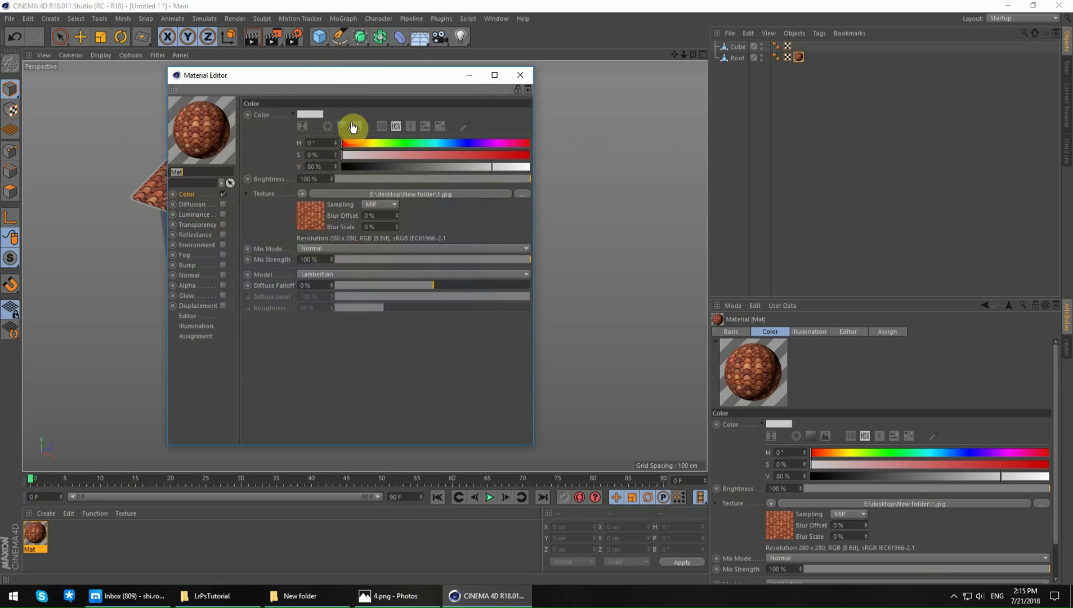
pyautogui.moveTo(375, 75); pyautogui.dragTo(789, 138)
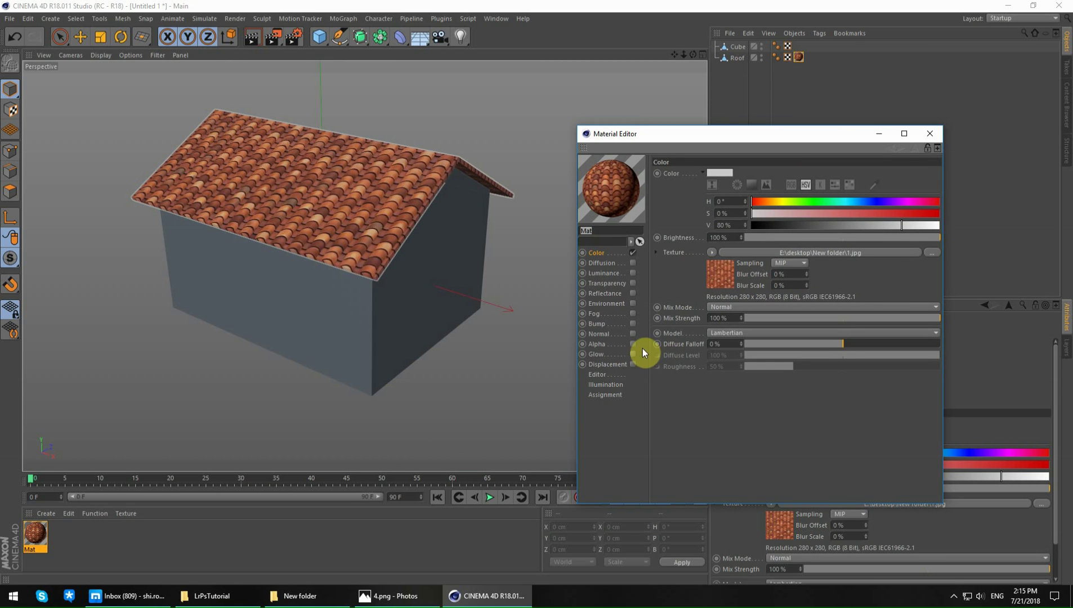
pyautogui.click(633, 324)
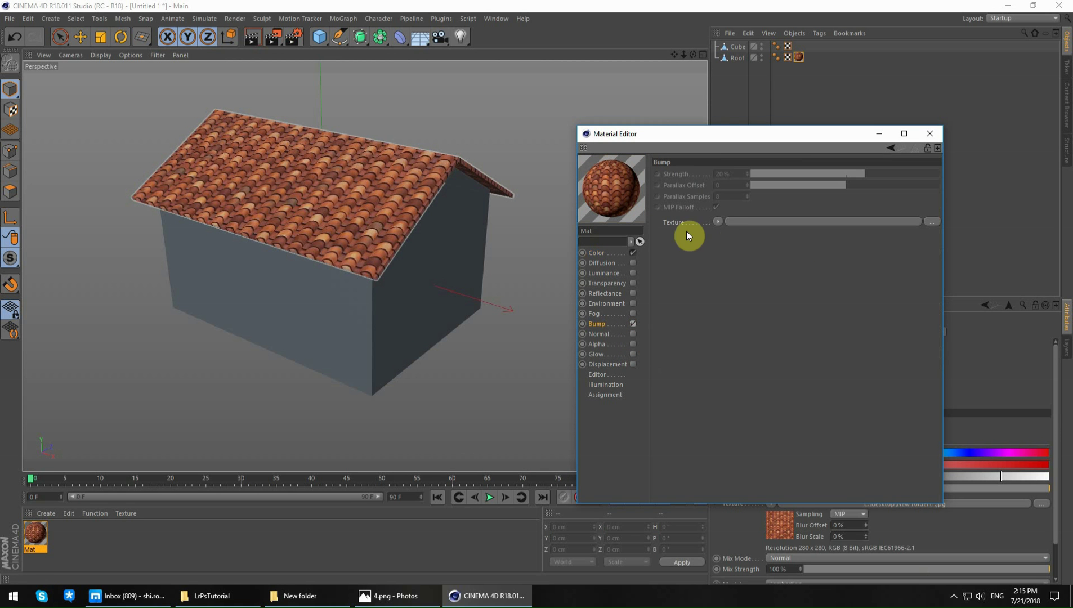
pyautogui.click(718, 223)
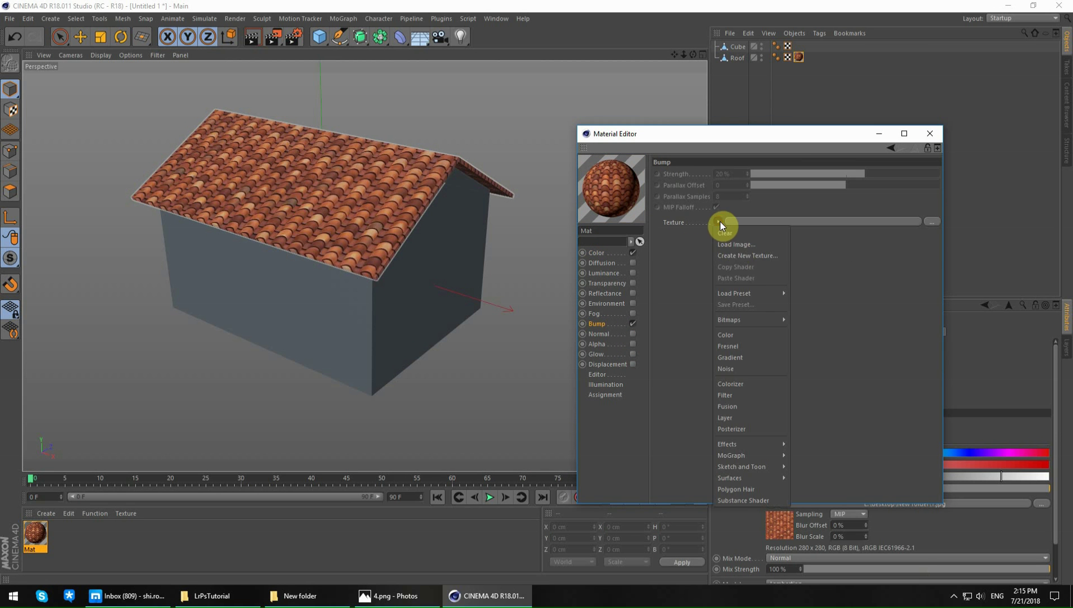
pyautogui.click(747, 249)
pyautogui.doubleClick(441, 235)
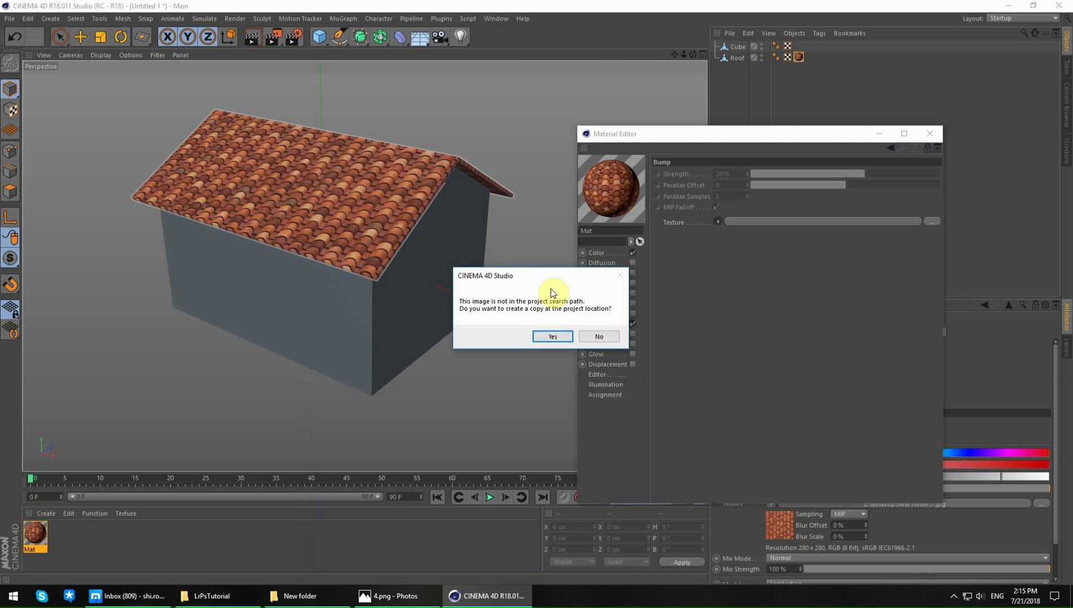
pyautogui.click(598, 337)
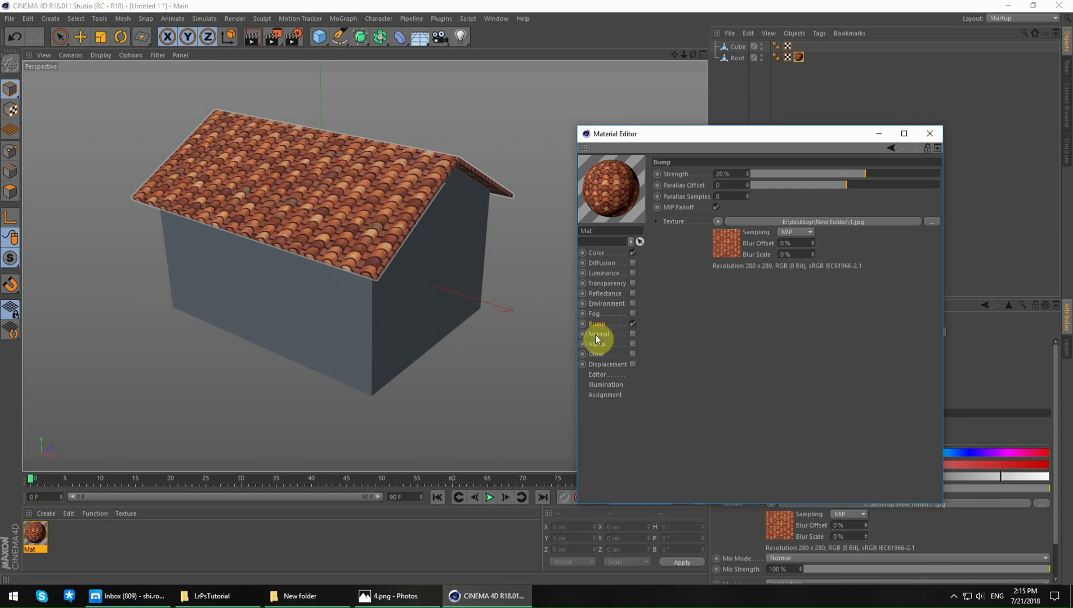
# Step: Raise bump strength to 57% and render a preview of the roof tiles
pyautogui.scroll(3, 383, 194)
pyautogui.scroll(3, 376, 178)
pyautogui.moveTo(376, 178)
pyautogui.keyDown('alt'); pyautogui.mouseDown()
pyautogui.moveTo(396, 290)
pyautogui.moveTo(403, 235)
pyautogui.moveTo(421, 300)
pyautogui.moveTo(413, 274)
pyautogui.mouseUp(); pyautogui.keyUp('alt')
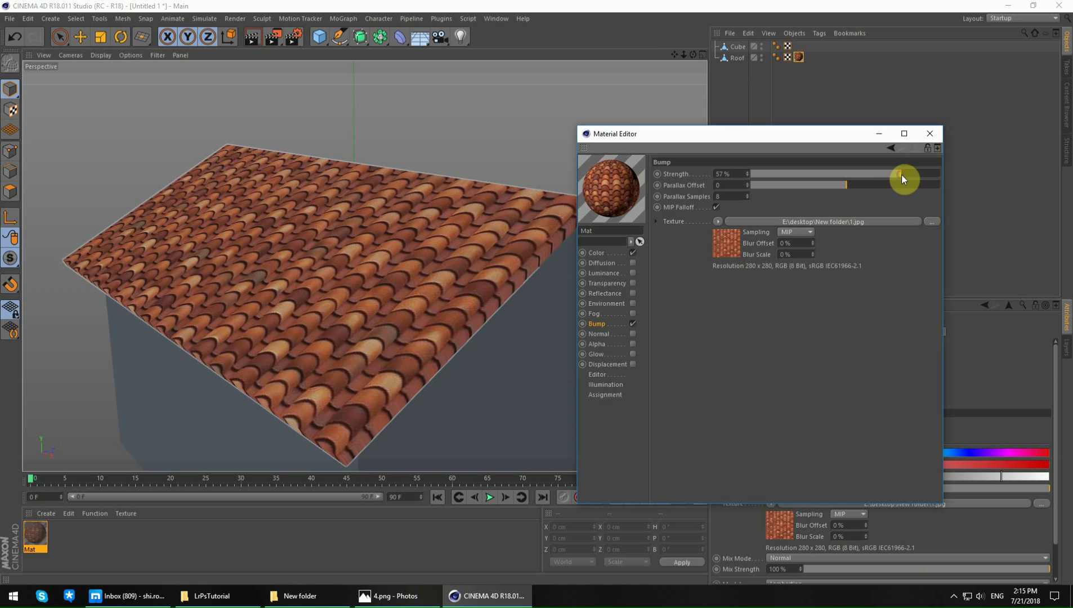
pyautogui.moveTo(905, 179)
pyautogui.mouseDown()
pyautogui.moveTo(915, 179)
pyautogui.moveTo(898, 176)
pyautogui.mouseUp()
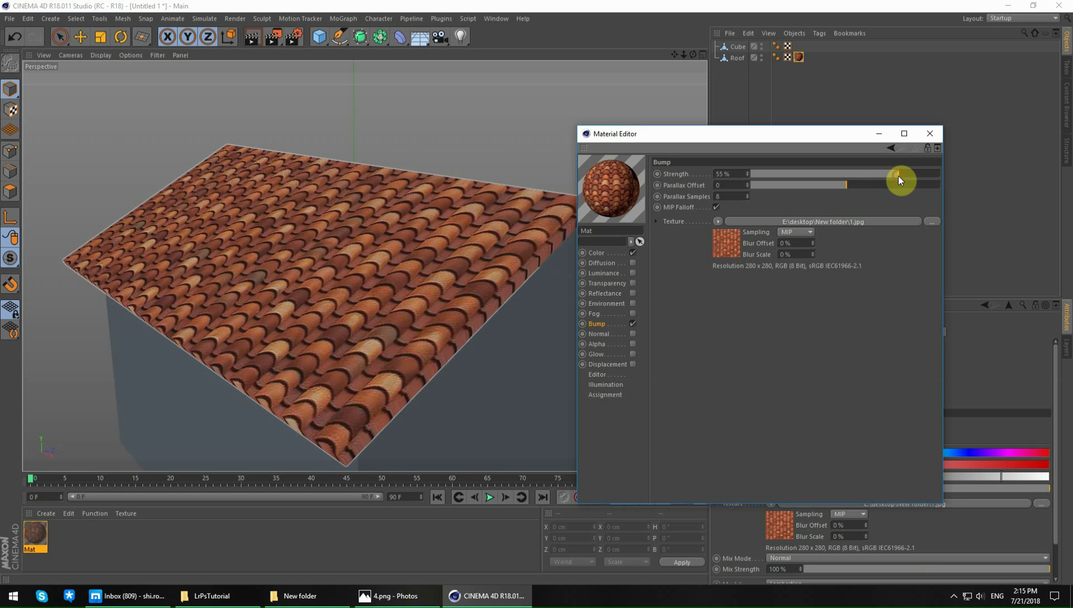
pyautogui.hotkey('shift', 'r')
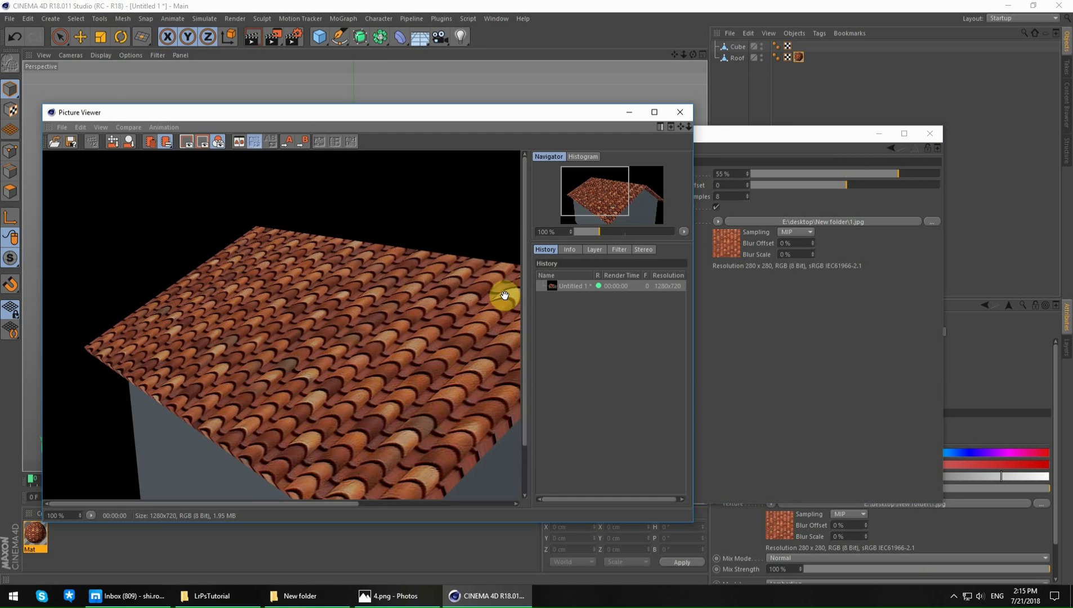
pyautogui.click(679, 119)
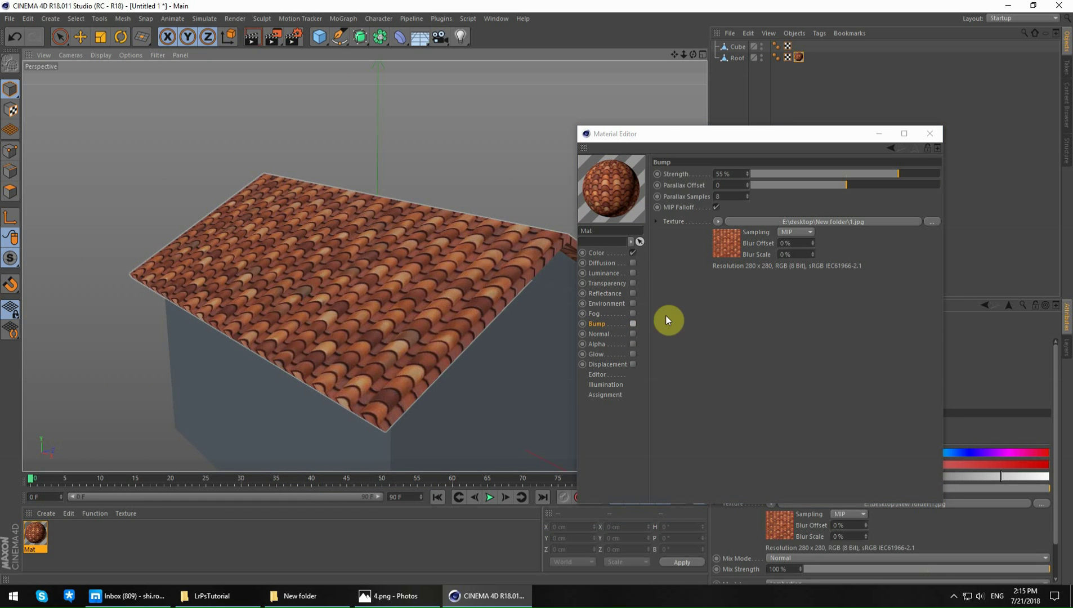
# Step: Re-enable bump, set its strength to 20% and close the material editor
pyautogui.click(638, 325)
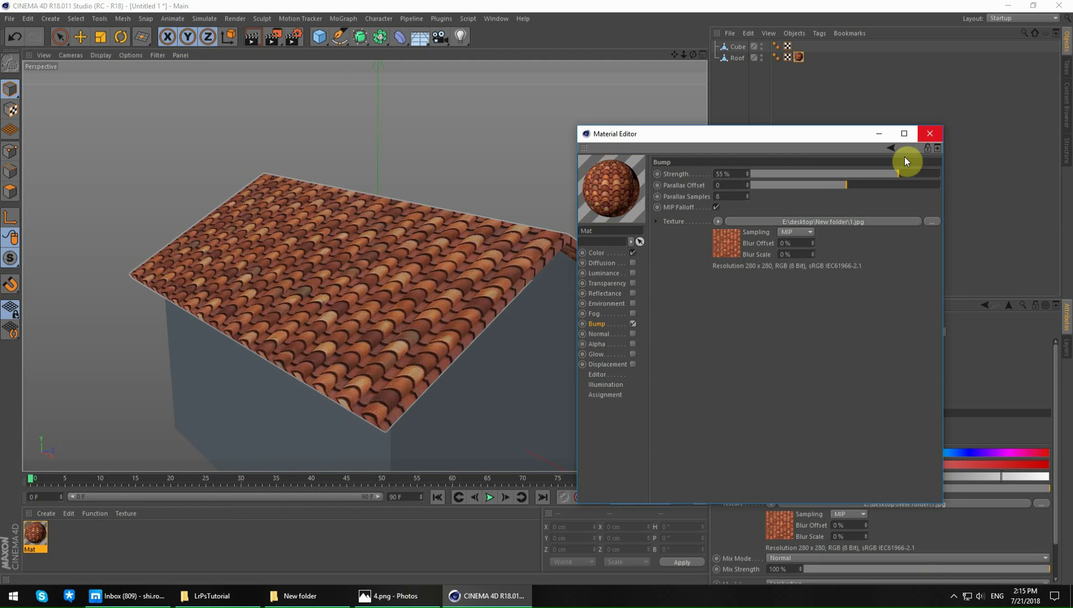
pyautogui.doubleClick(735, 174)
pyautogui.write('20')
pyautogui.click(932, 134)
pyautogui.moveTo(599, 289)
pyautogui.keyDown('alt'); pyautogui.mouseDown()
pyautogui.moveTo(470, 285)
pyautogui.moveTo(465, 298)
pyautogui.mouseUp(); pyautogui.keyUp('alt')
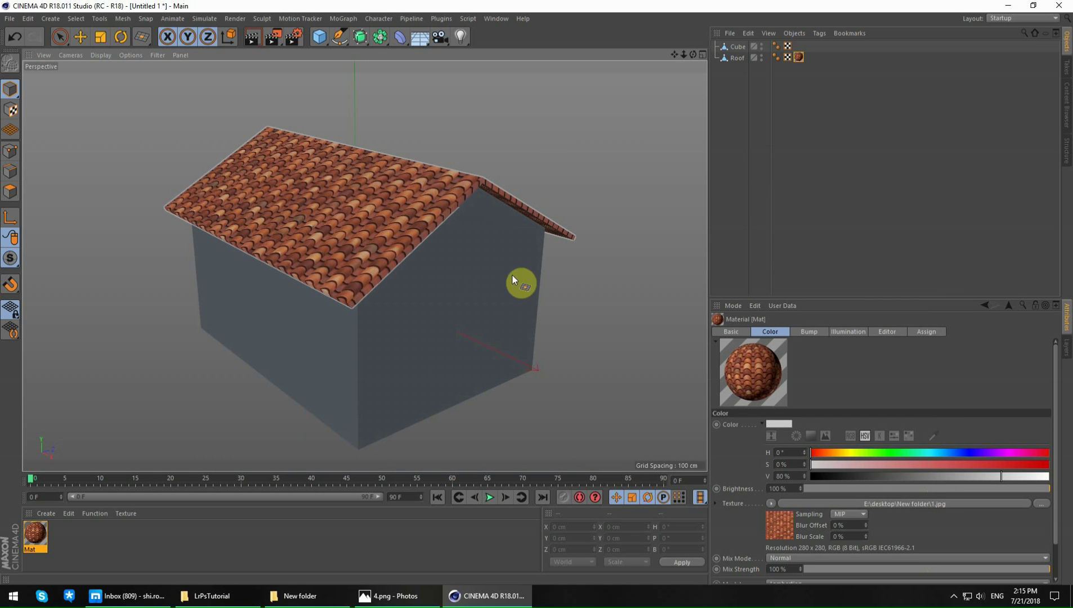
# Step: Create a new material with Reflectance off and stone image 2.jpg as its Color texture
pyautogui.doubleClick(129, 526)
pyautogui.doubleClick(37, 535)
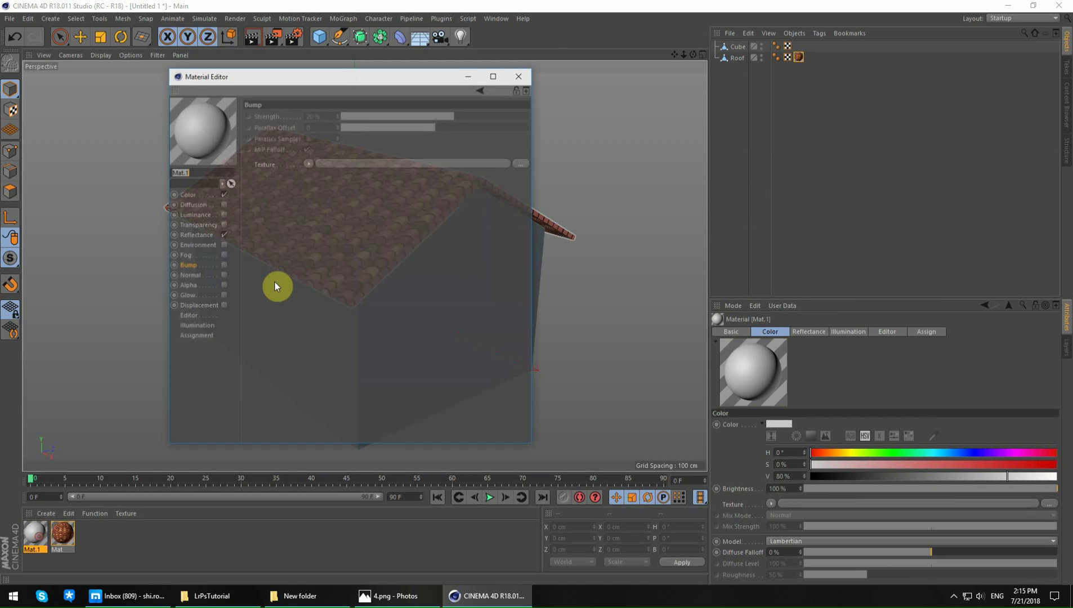
pyautogui.click(222, 234)
pyautogui.click(188, 195)
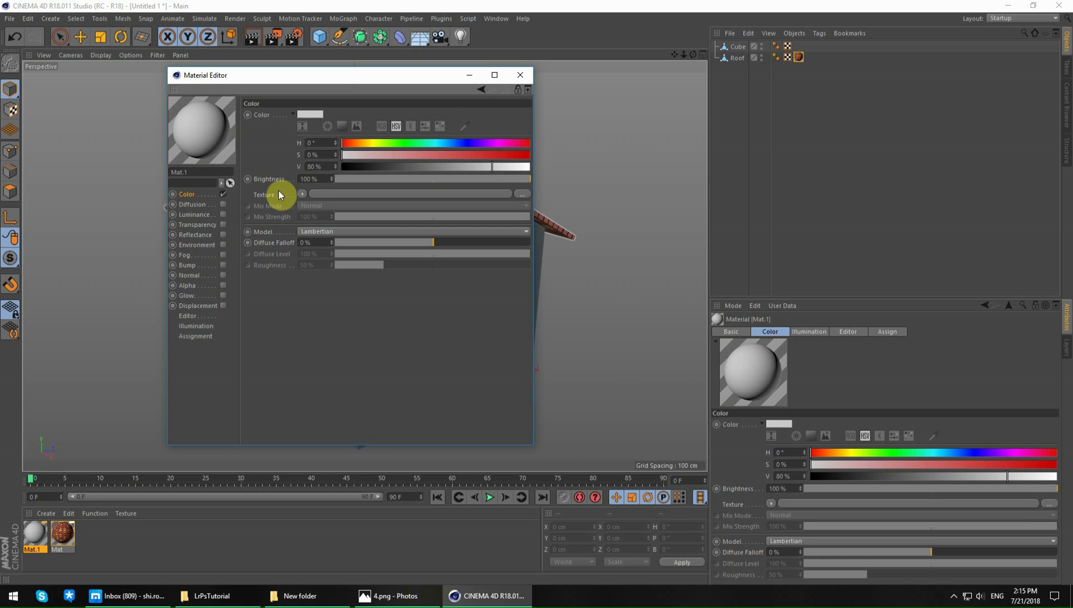
pyautogui.click(298, 195)
pyautogui.click(317, 215)
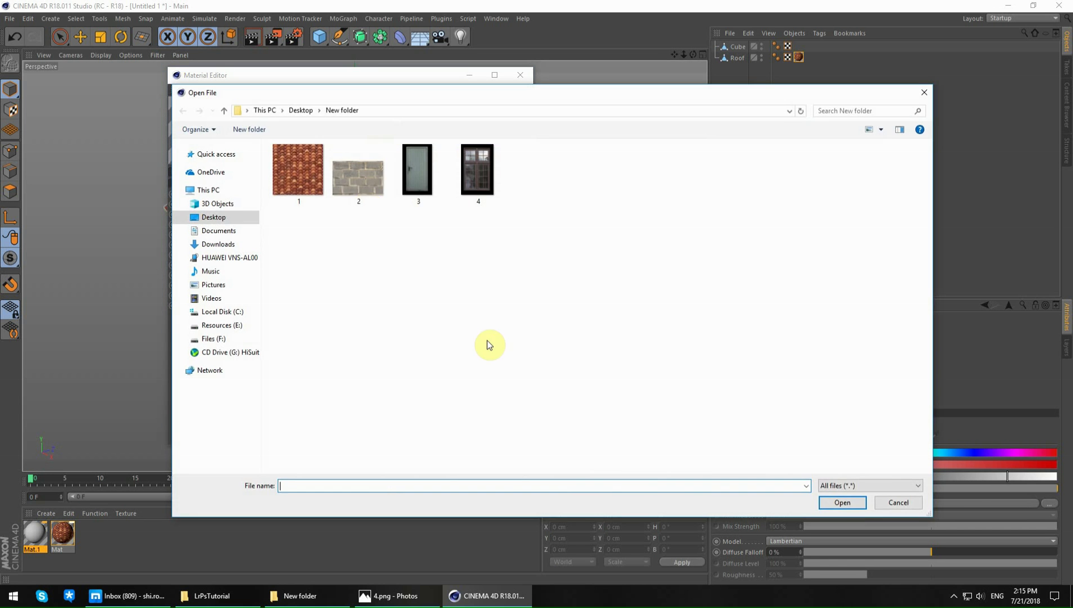
pyautogui.click(340, 179)
pyautogui.doubleClick(341, 179)
pyautogui.click(596, 338)
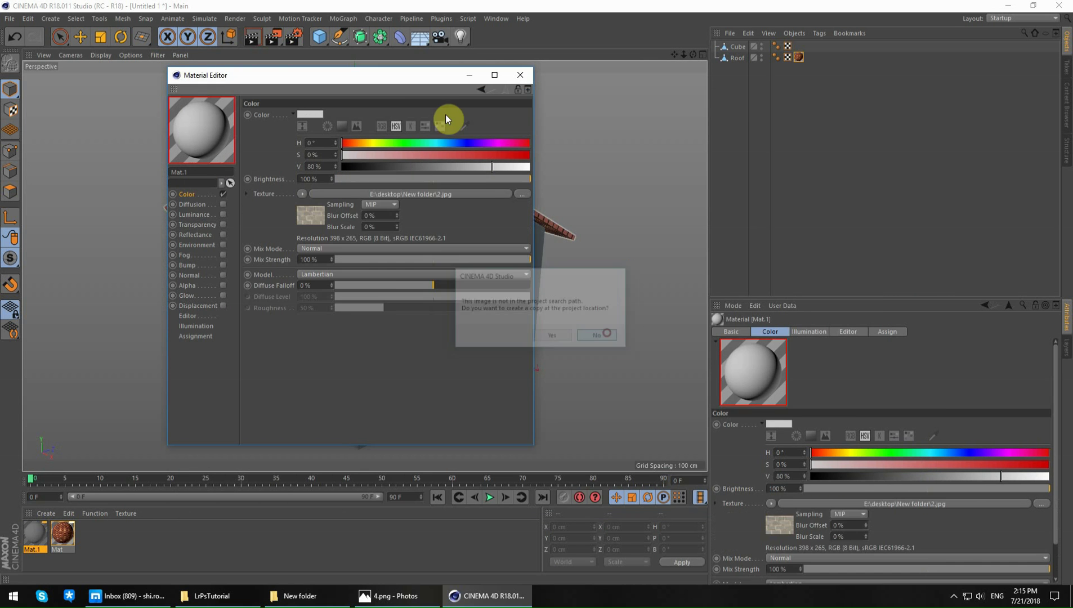
# Step: Apply the stone material to the Cube and set its projection to Cubic
pyautogui.moveTo(430, 77); pyautogui.dragTo(863, 235)
pyautogui.moveTo(644, 291); pyautogui.dragTo(469, 336)
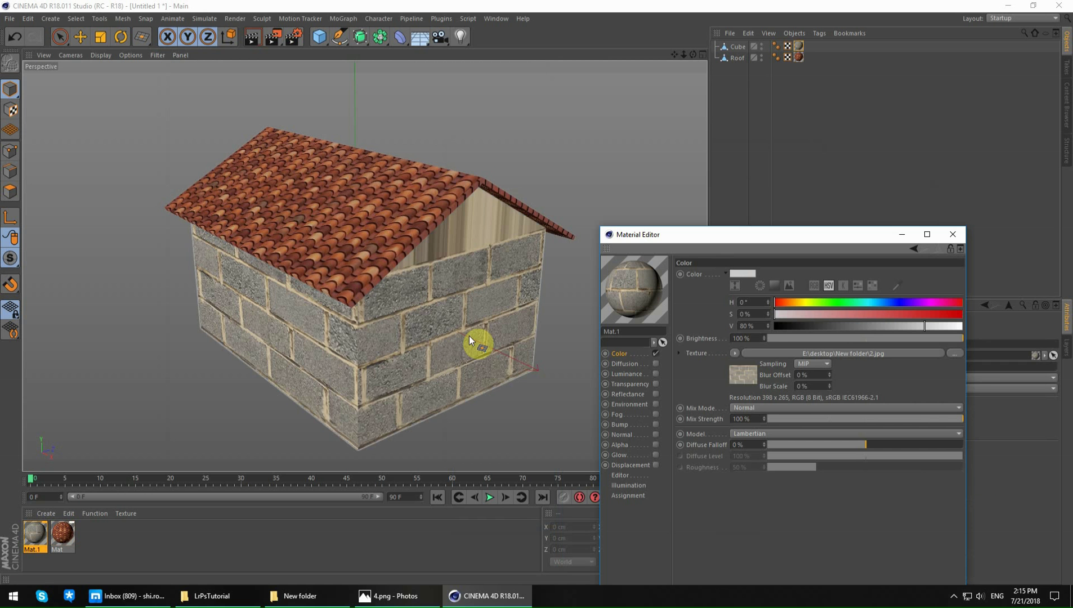
pyautogui.click(953, 235)
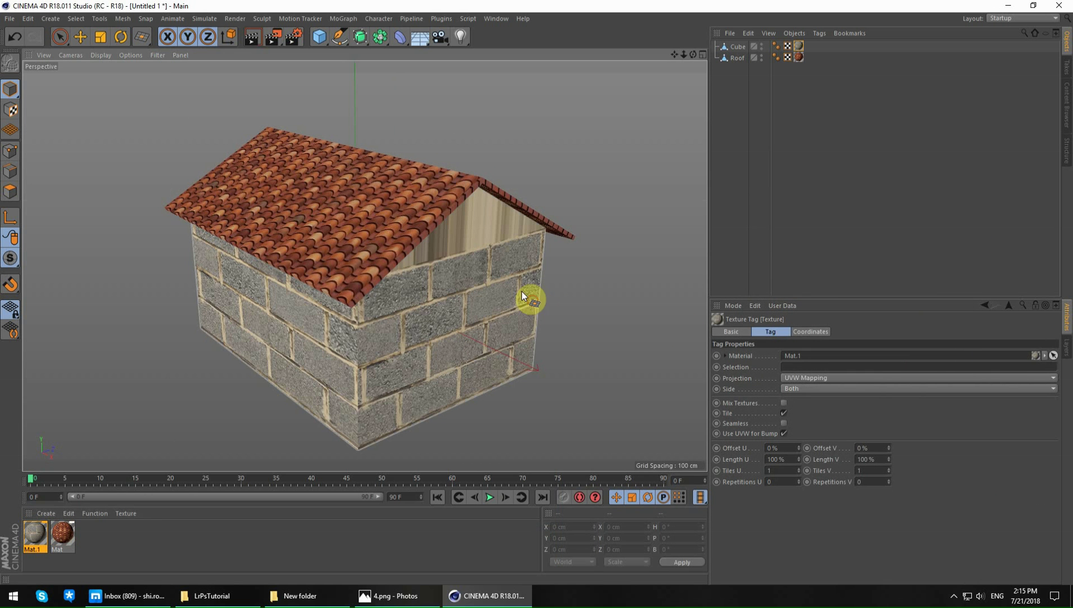
pyautogui.moveTo(522, 291)
pyautogui.keyDown('alt'); pyautogui.mouseDown()
pyautogui.moveTo(467, 296)
pyautogui.moveTo(536, 251)
pyautogui.moveTo(536, 241)
pyautogui.moveTo(524, 304)
pyautogui.mouseUp(); pyautogui.keyUp('alt')
pyautogui.click(821, 378)
pyautogui.click(815, 428)
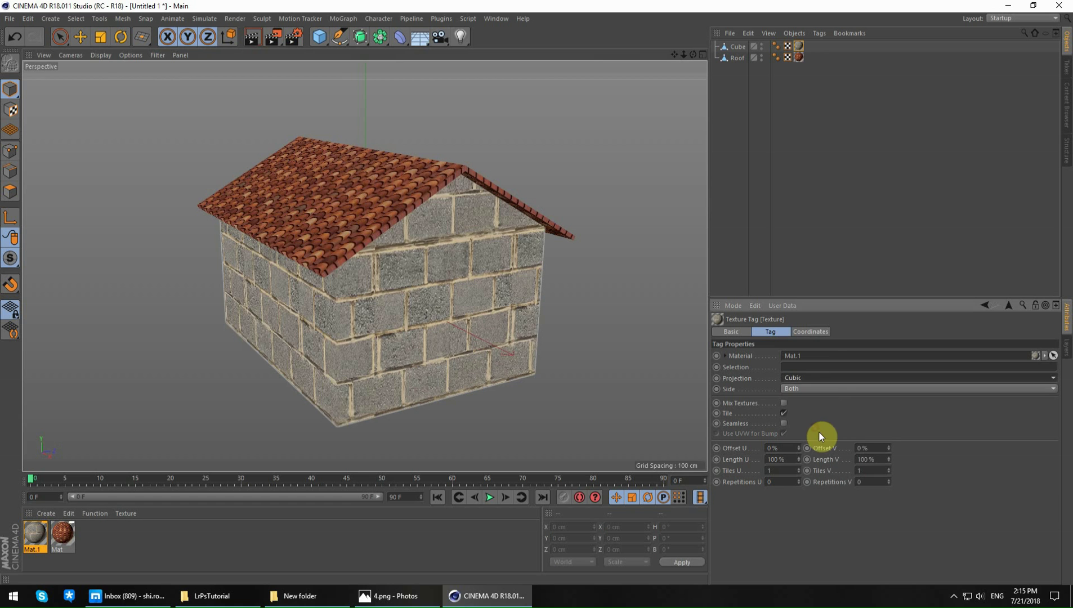
pyautogui.keyDown('alt'); pyautogui.moveTo(446, 331); pyautogui.dragTo(512, 323); pyautogui.keyUp('alt')
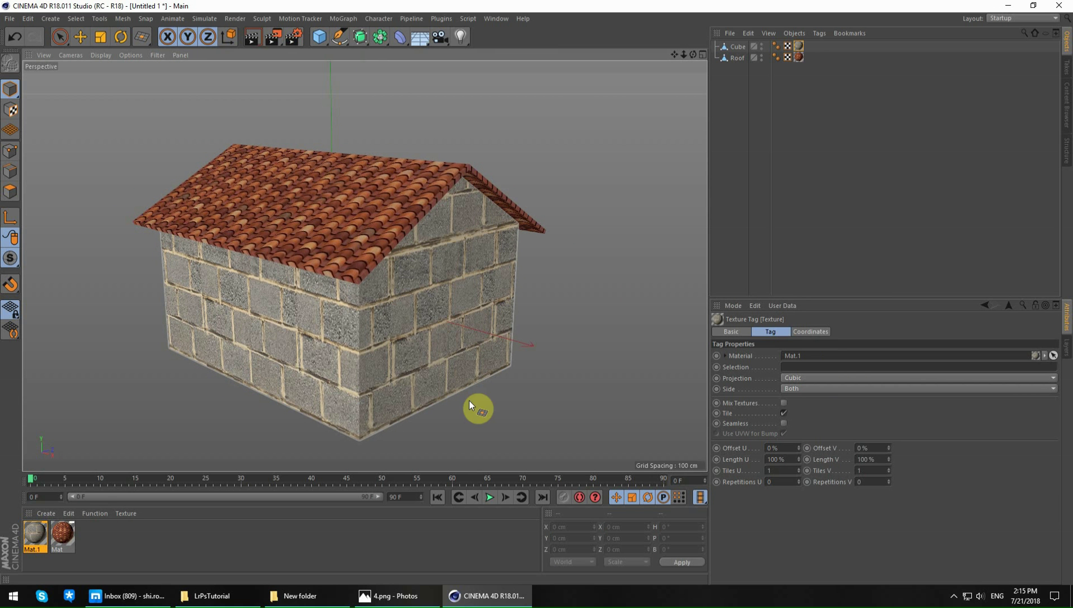
pyautogui.moveTo(548, 368)
pyautogui.keyDown('alt'); pyautogui.mouseDown()
pyautogui.moveTo(460, 355)
pyautogui.moveTo(422, 318)
pyautogui.moveTo(400, 345)
pyautogui.moveTo(226, 217)
pyautogui.mouseUp(); pyautogui.keyUp('alt')
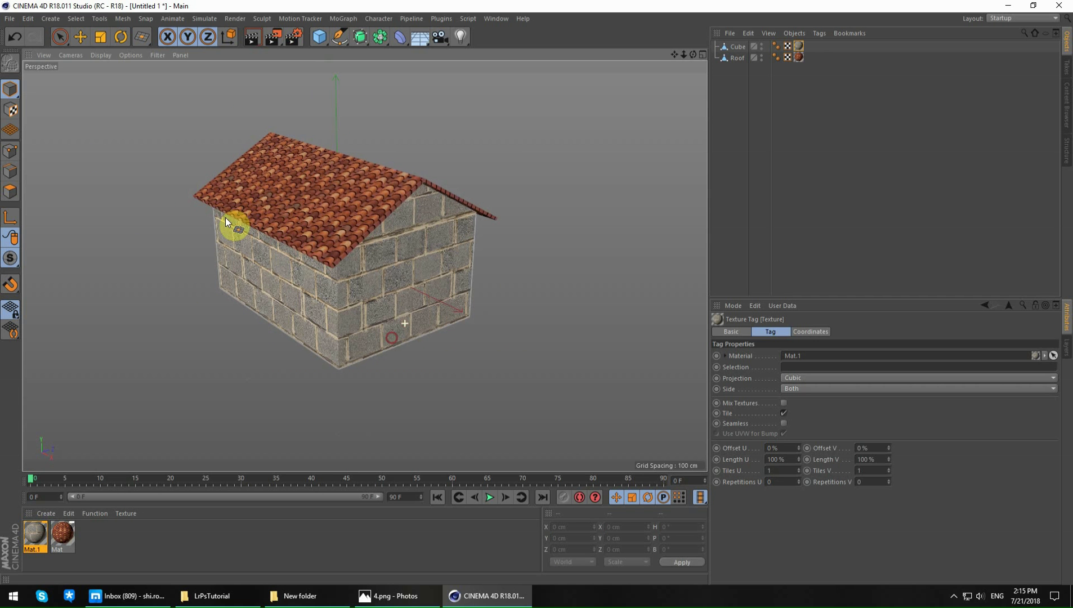
pyautogui.click(11, 110)
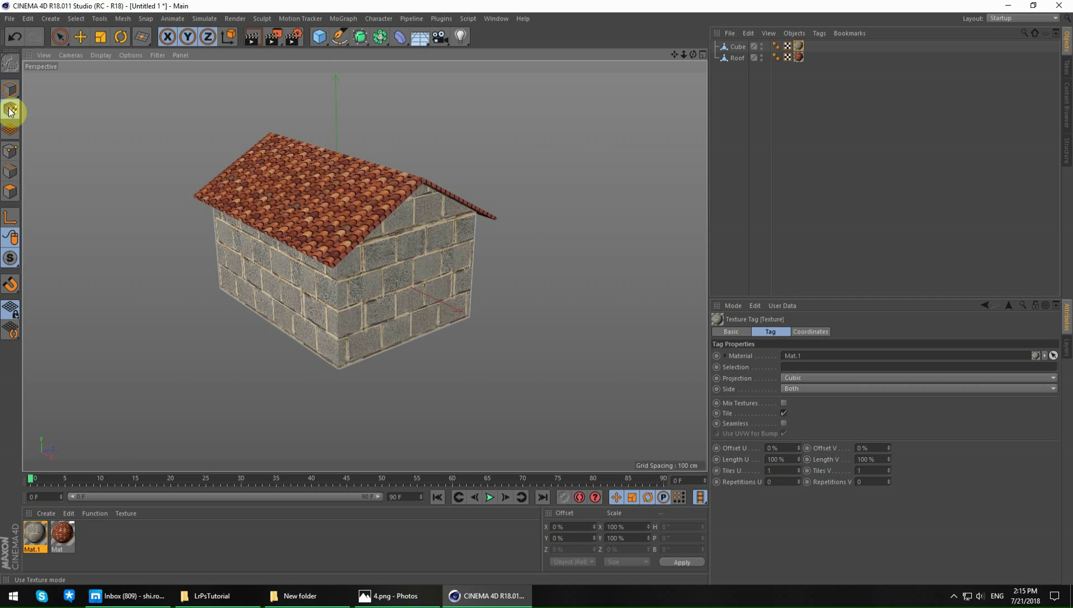
pyautogui.click(732, 47)
pyautogui.moveTo(315, 257)
pyautogui.keyDown('alt'); pyautogui.mouseDown()
pyautogui.moveTo(270, 258)
pyautogui.moveTo(344, 263)
pyautogui.moveTo(298, 222)
pyautogui.mouseUp(); pyautogui.keyUp('alt')
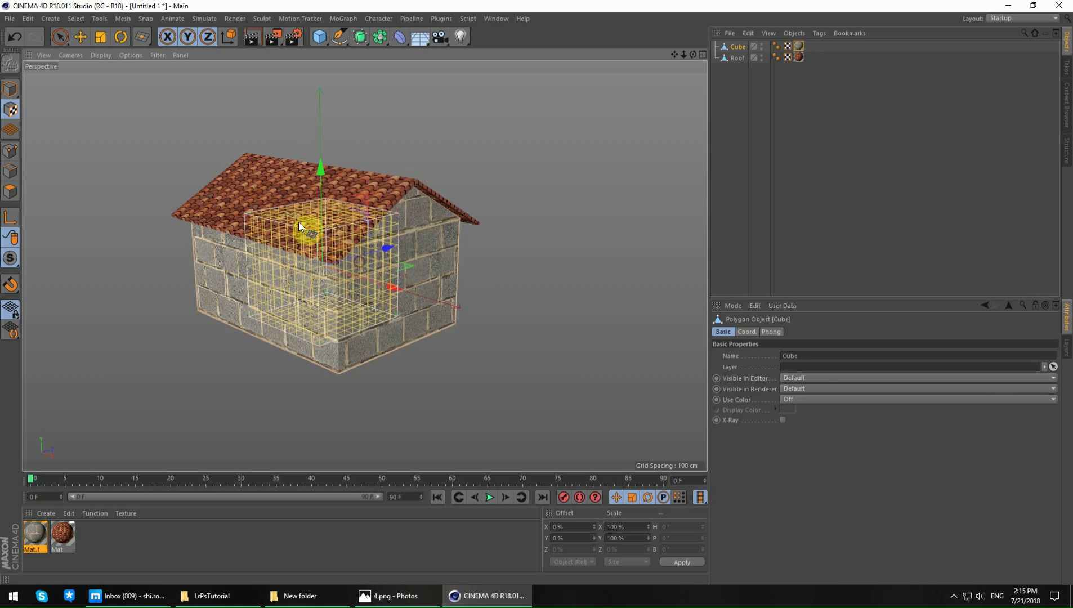
pyautogui.click(10, 88)
# Step: Set the wall texture tag's Length U and V both to 30%
pyautogui.moveTo(798, 46); pyautogui.dragTo(271, 274)
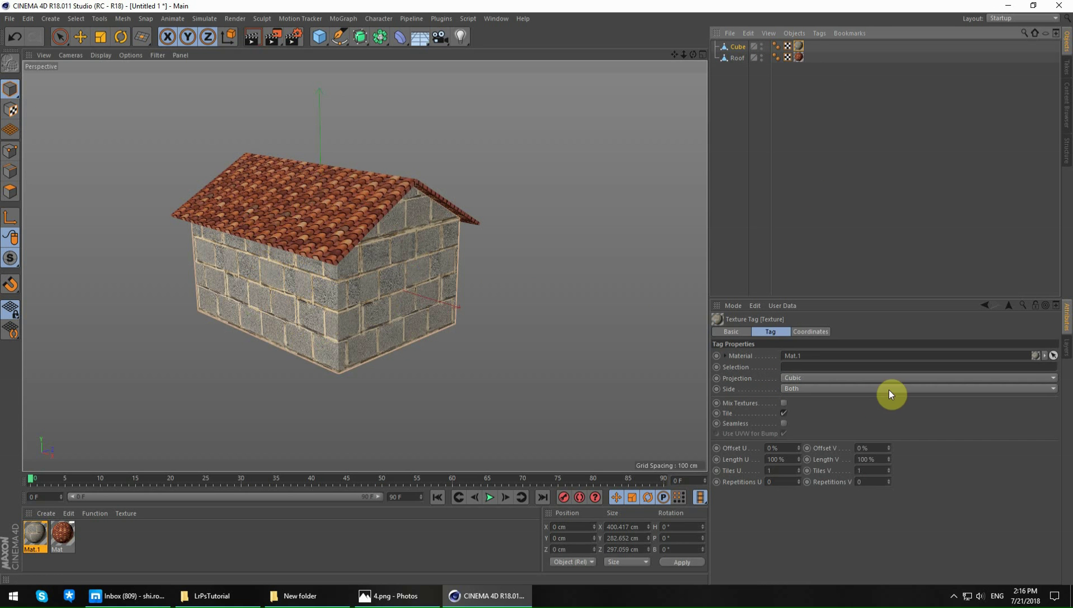
pyautogui.click(790, 460)
pyautogui.write('30')
pyautogui.press('Tab')
pyautogui.write('30')
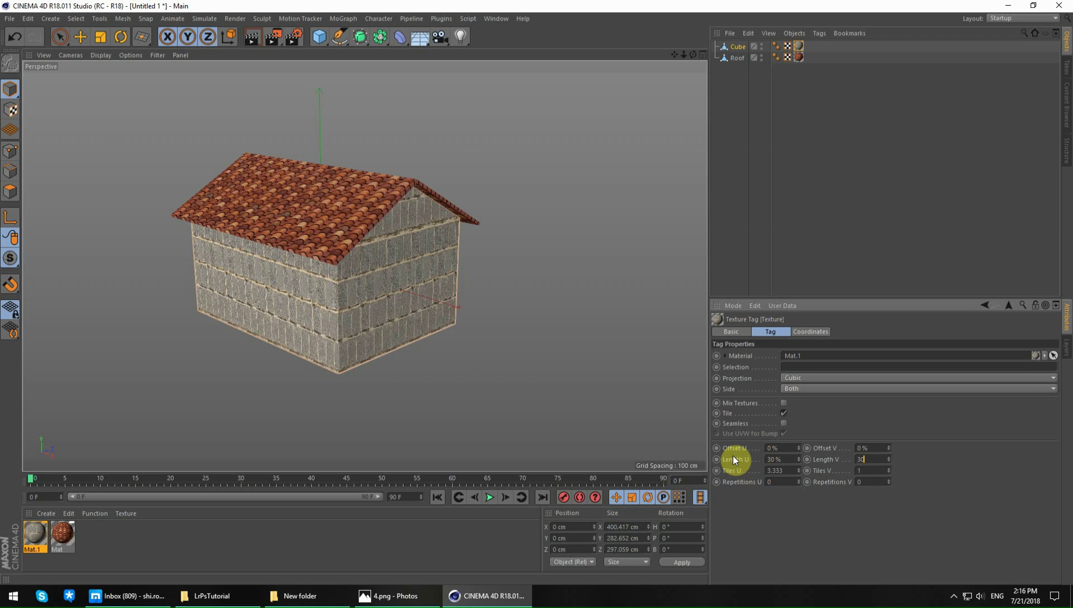
pyautogui.press('Return')
pyautogui.moveTo(487, 322)
pyautogui.keyDown('alt'); pyautogui.mouseDown()
pyautogui.moveTo(366, 306)
pyautogui.moveTo(487, 310)
pyautogui.mouseUp(); pyautogui.keyUp('alt')
# Step: Create Mat.2 with the door image 3.png as its colour texture and apply it to the house Cube
pyautogui.doubleClick(126, 545)
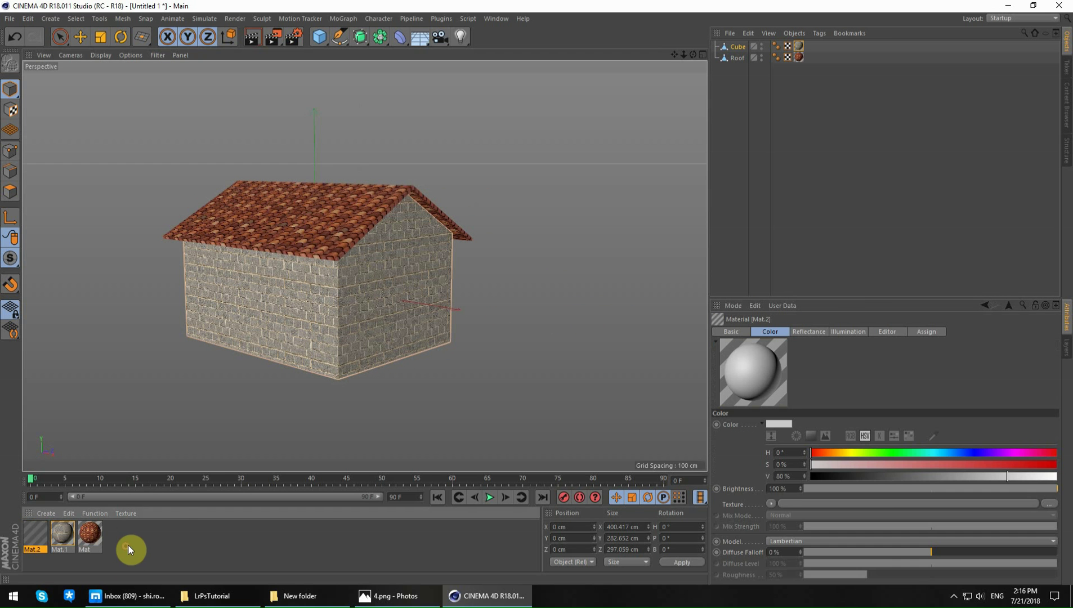
pyautogui.doubleClick(37, 537)
pyautogui.moveTo(311, 101); pyautogui.dragTo(686, 232)
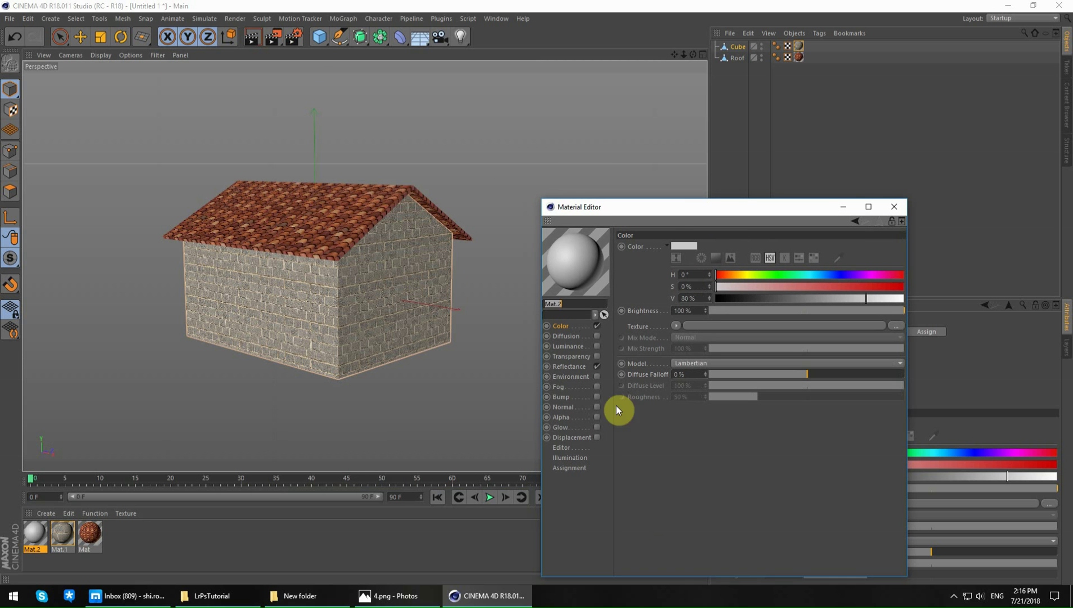
pyautogui.click(675, 326)
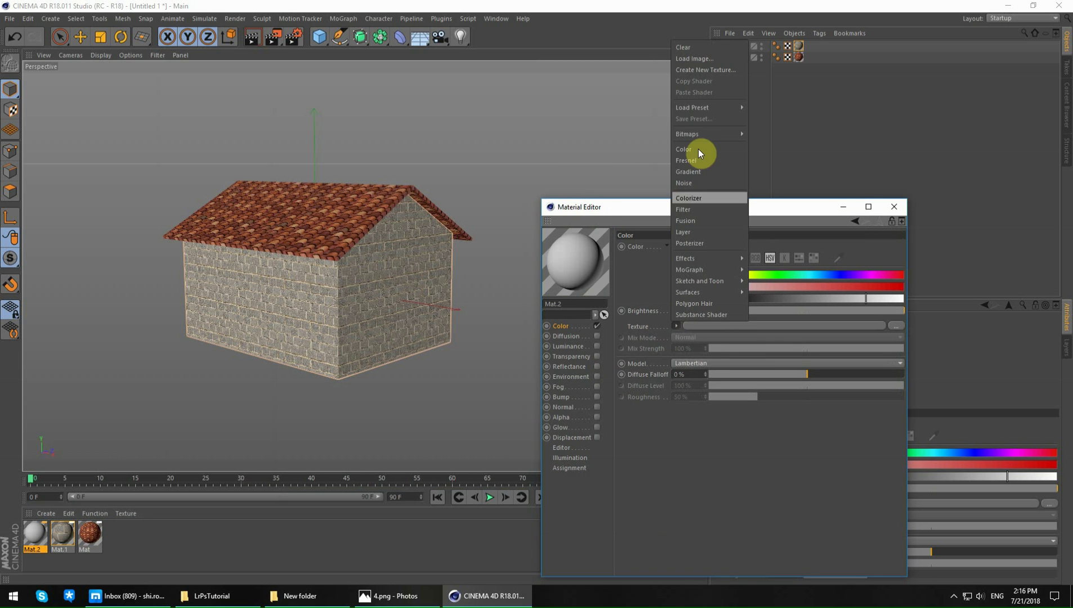
pyautogui.click(696, 59)
pyautogui.click(548, 242)
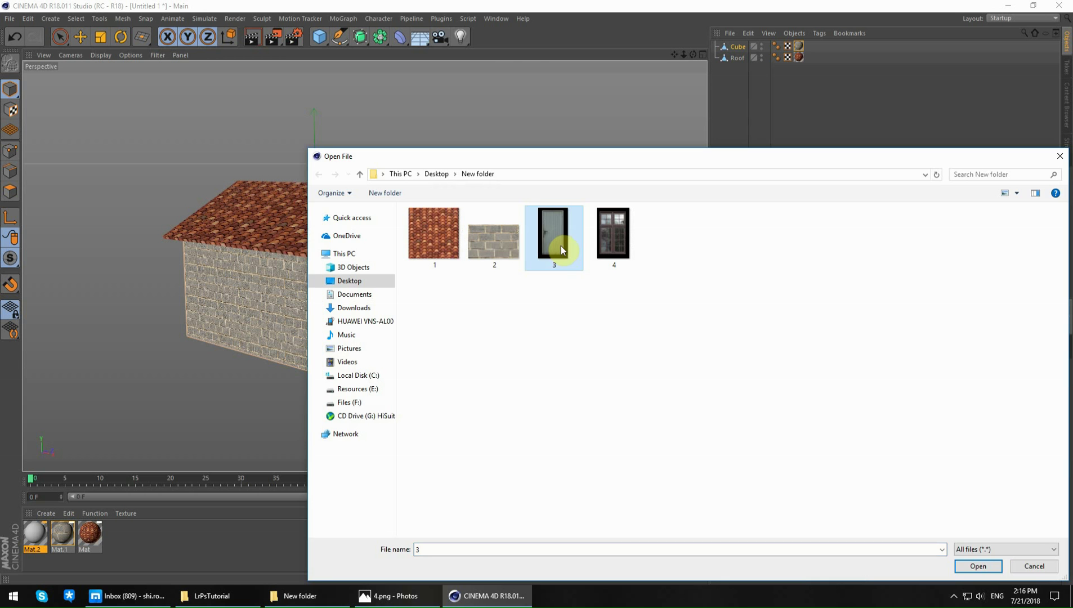
pyautogui.doubleClick(561, 249)
pyautogui.click(598, 333)
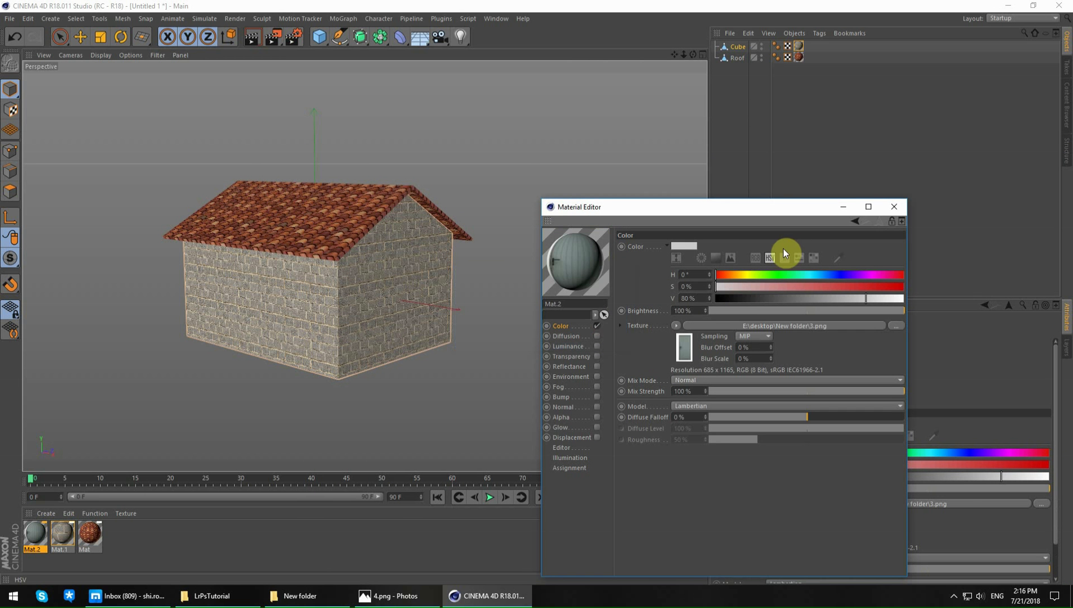
pyautogui.moveTo(583, 268); pyautogui.dragTo(438, 318)
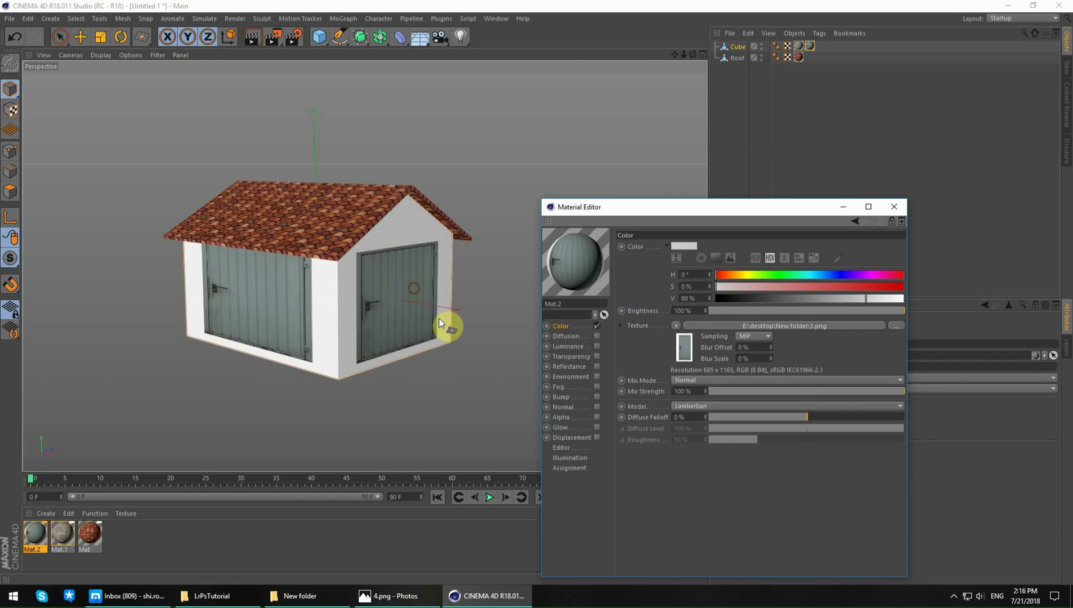
# Step: In the Right view, fit the door texture tag to a region drawn on the wall
pyautogui.click(896, 207)
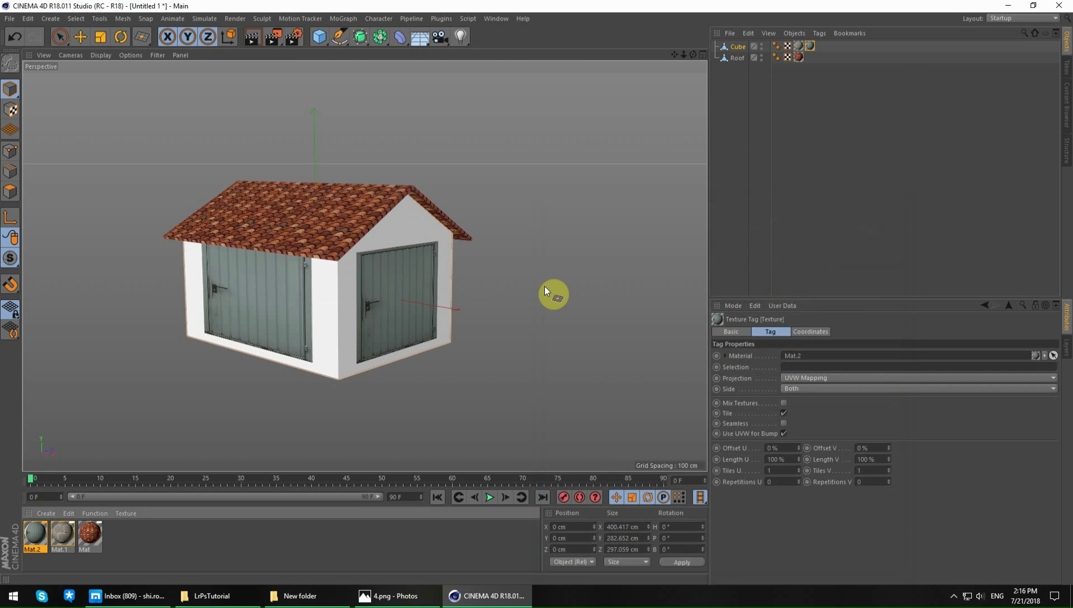
pyautogui.middleClick(543, 290)
pyautogui.middleClick(267, 342)
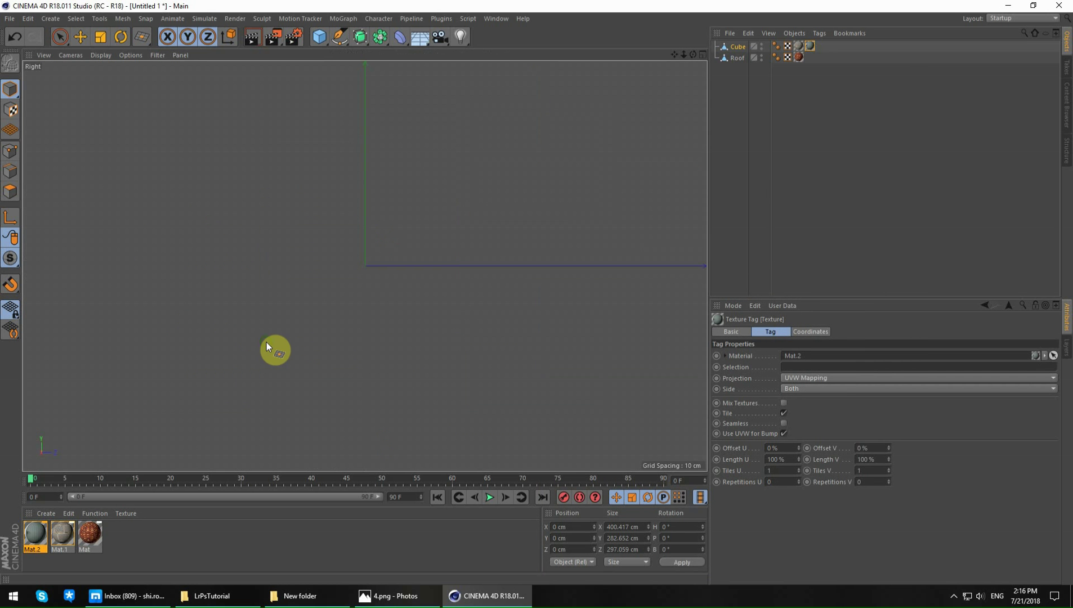
pyautogui.rightClick(809, 49)
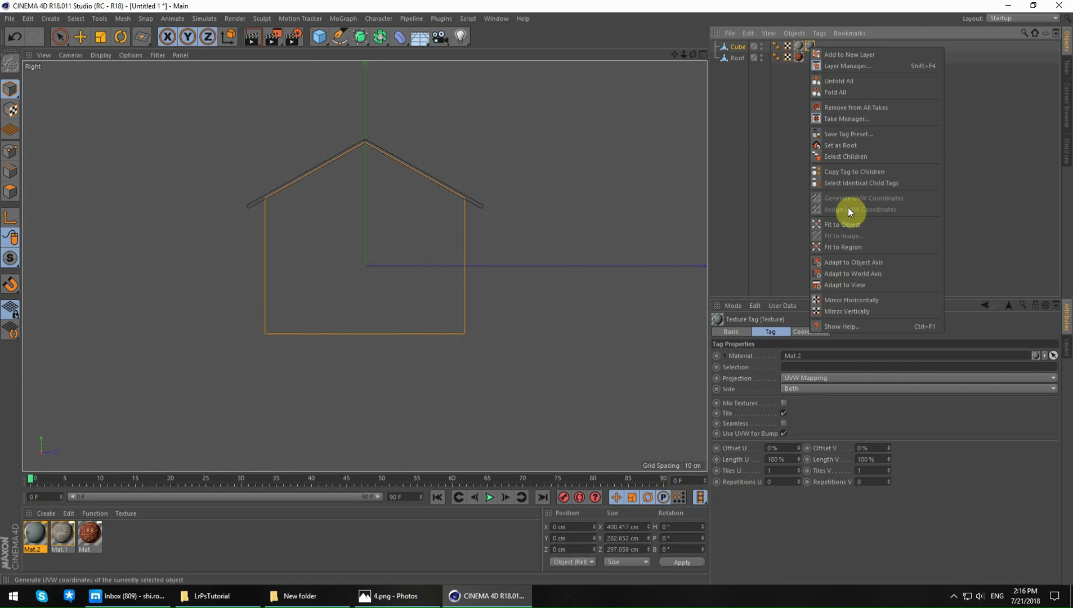
pyautogui.click(852, 243)
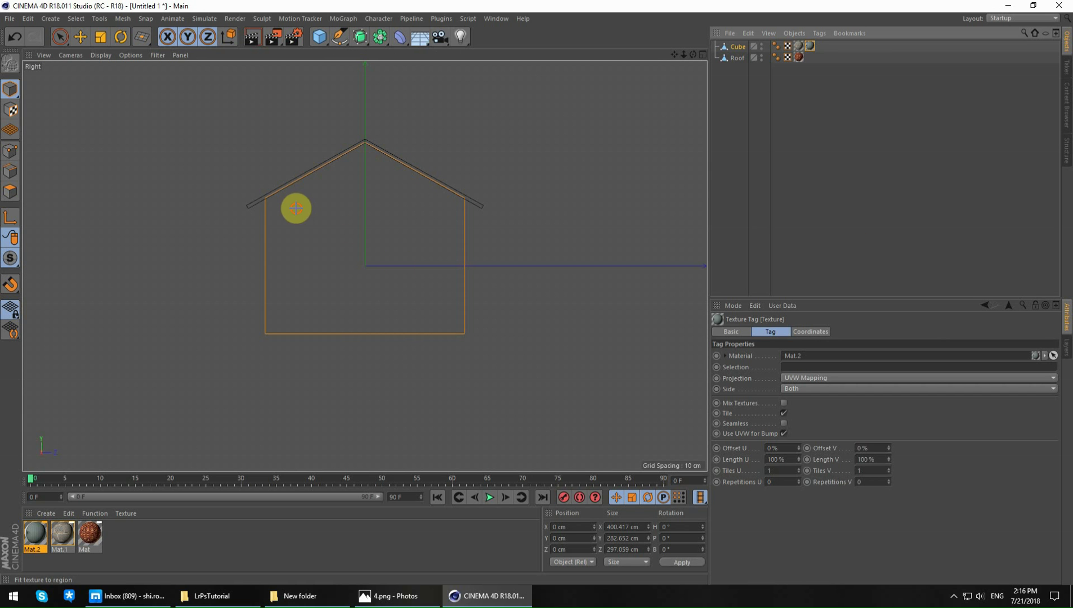
pyautogui.moveTo(296, 208); pyautogui.dragTo(355, 325)
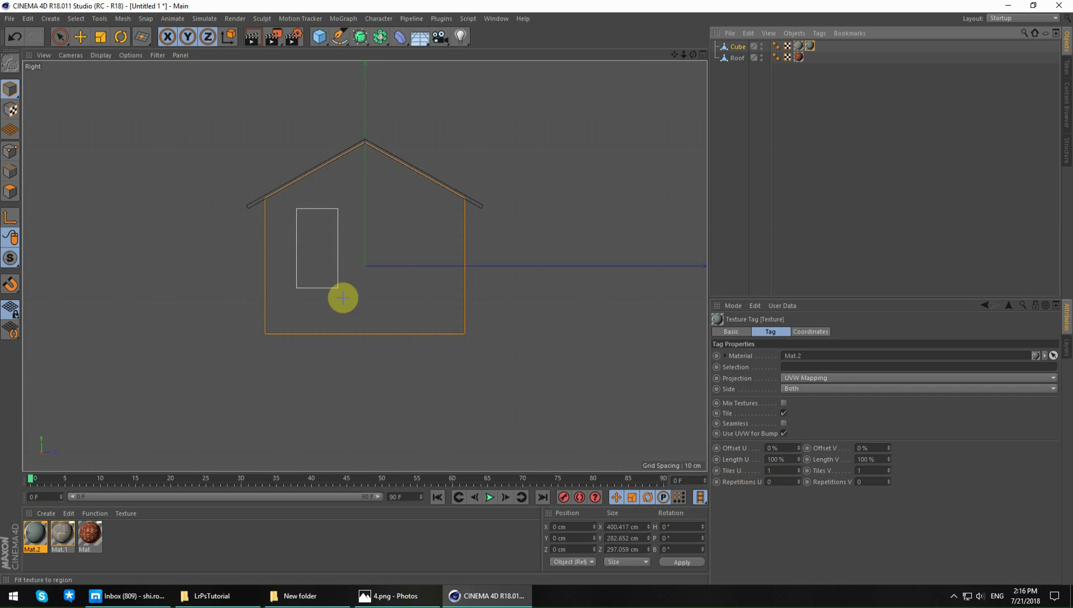
# Step: Turn off tiling on the door texture so a single door shows in perspective
pyautogui.middleClick(417, 316)
pyautogui.middleClick(257, 216)
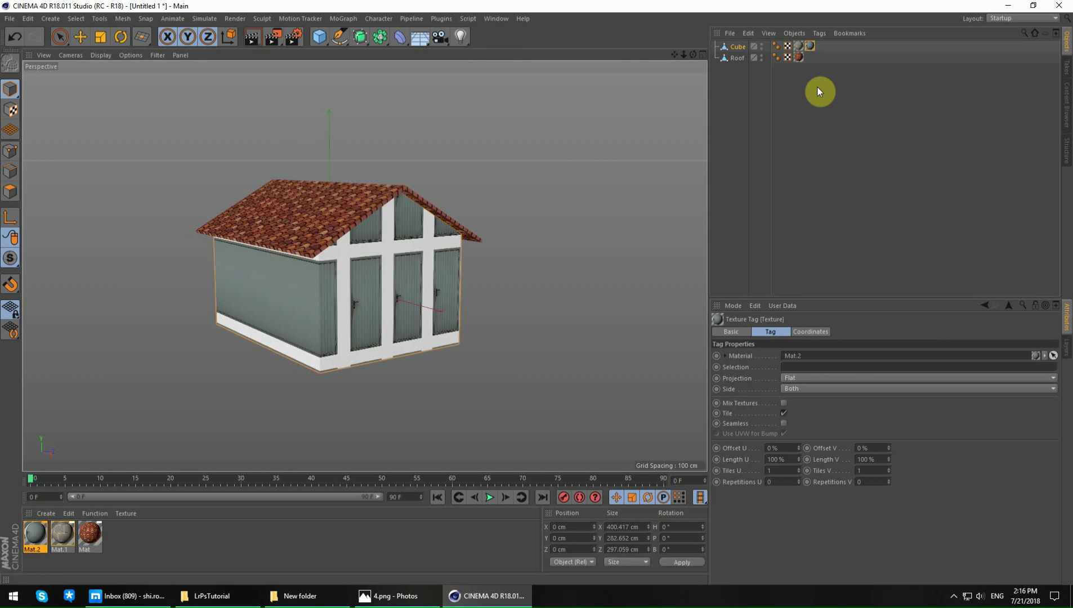
pyautogui.click(785, 414)
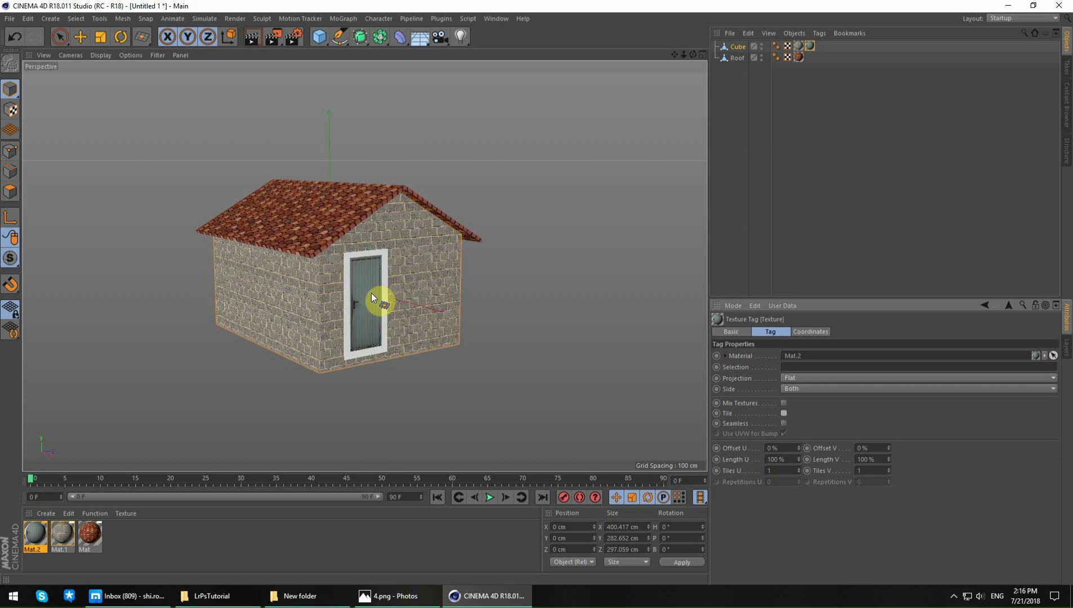
pyautogui.moveTo(371, 294)
pyautogui.keyDown('alt'); pyautogui.mouseDown()
pyautogui.moveTo(335, 347)
pyautogui.moveTo(370, 297)
pyautogui.mouseUp(); pyautogui.keyUp('alt')
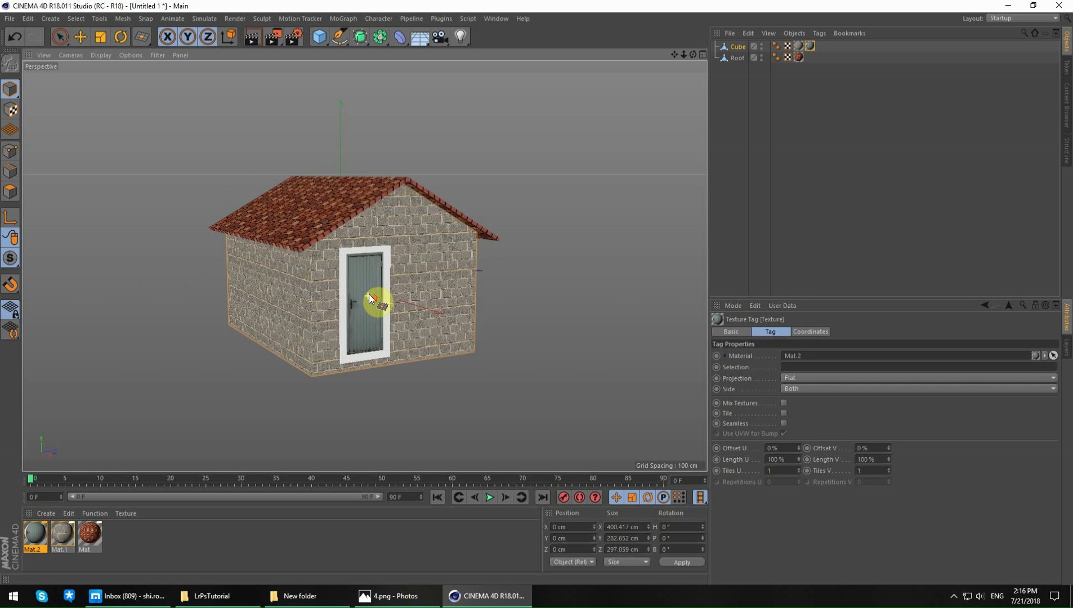
pyautogui.scroll(5, 385, 309)
# Step: Enable Alpha on Mat.2 with 3.png as its texture, declining to copy the image
pyautogui.click(35, 539)
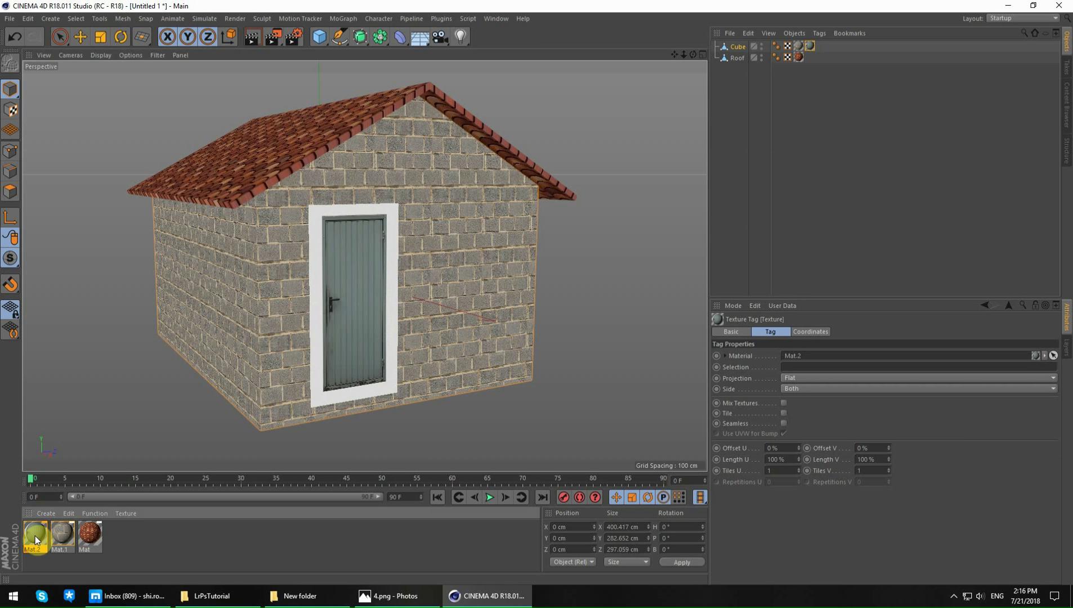
pyautogui.doubleClick(35, 539)
pyautogui.moveTo(370, 78); pyautogui.dragTo(885, 133)
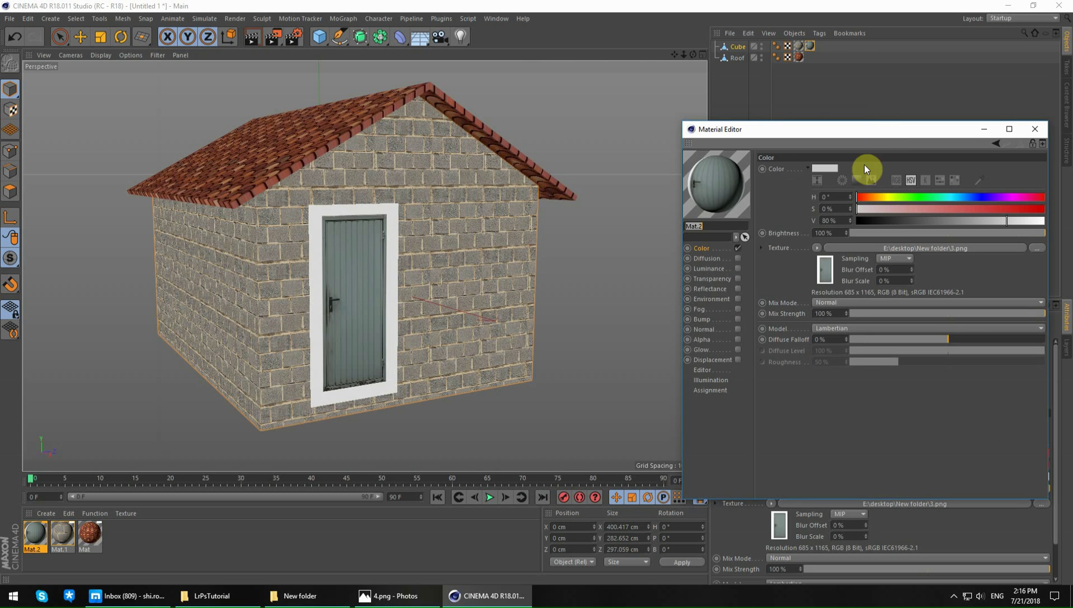
pyautogui.click(737, 340)
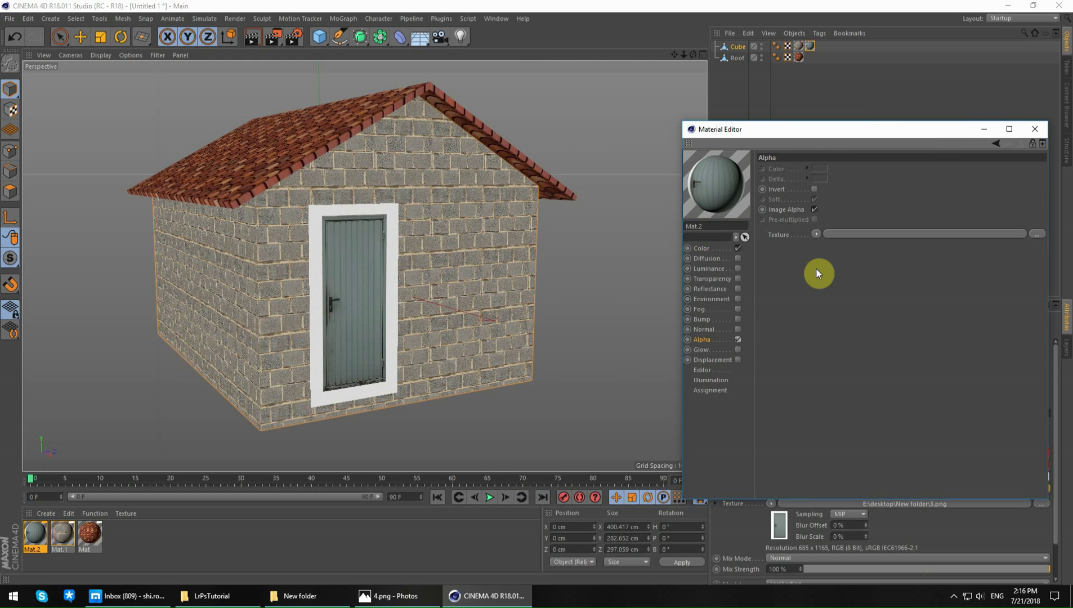
pyautogui.click(818, 233)
pyautogui.click(838, 261)
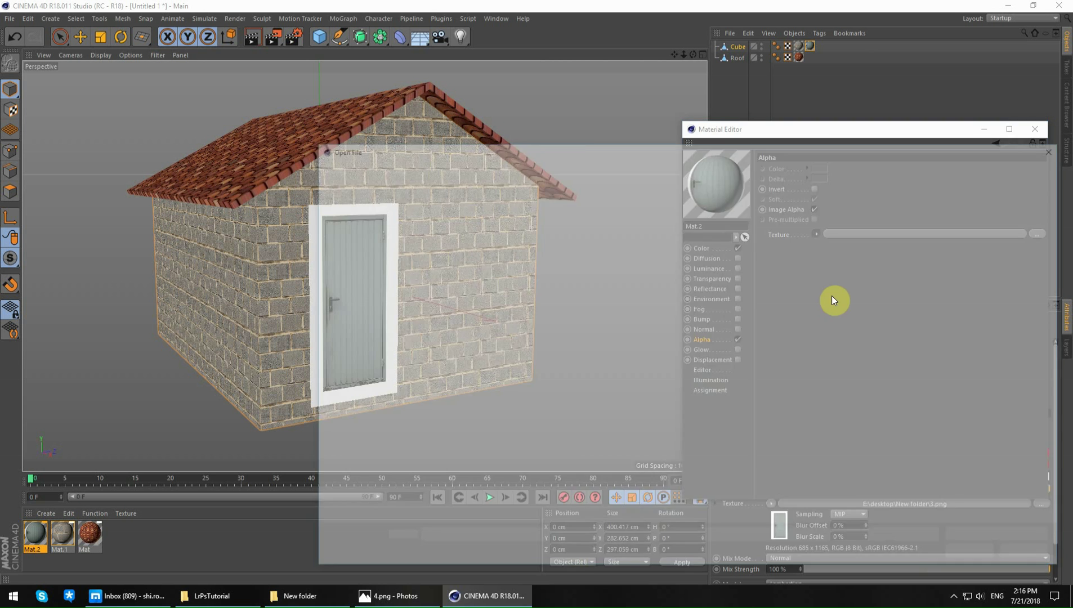
pyautogui.doubleClick(549, 225)
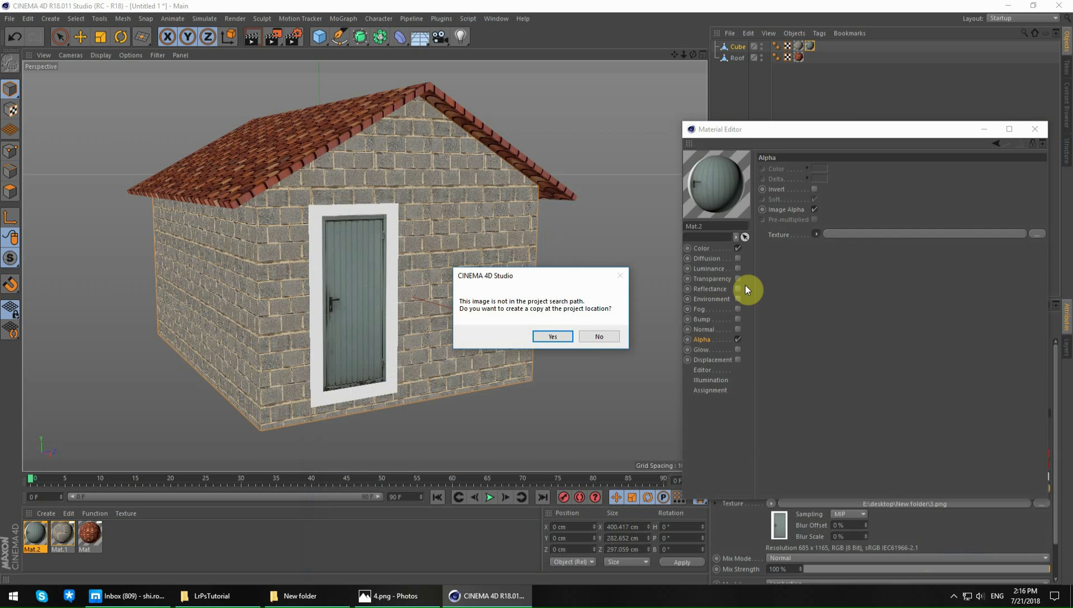
pyautogui.click(597, 337)
pyautogui.click(1035, 129)
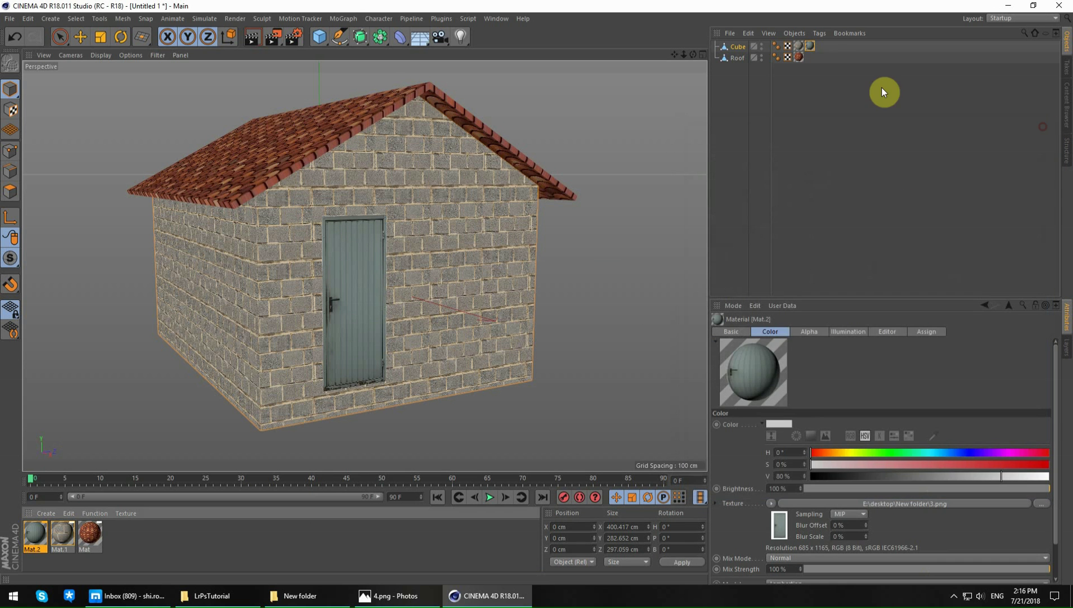
# Step: Set the door texture tag offsets to 71% U and 13% V
pyautogui.click(811, 46)
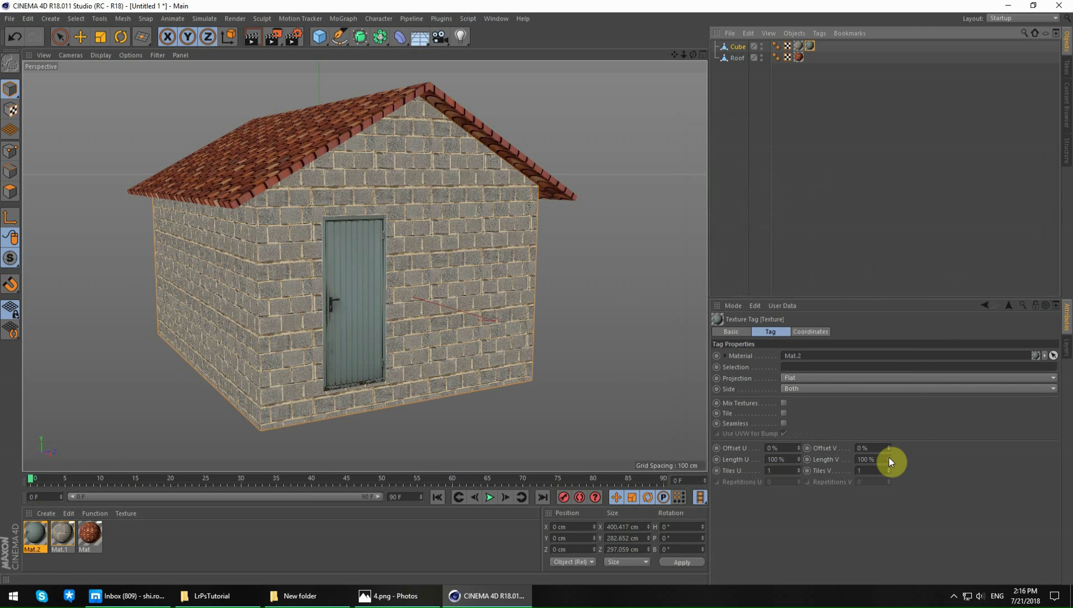
pyautogui.moveTo(889, 450)
pyautogui.mouseDown()
pyautogui.moveTo(844, 460)
pyautogui.moveTo(805, 448)
pyautogui.mouseUp()
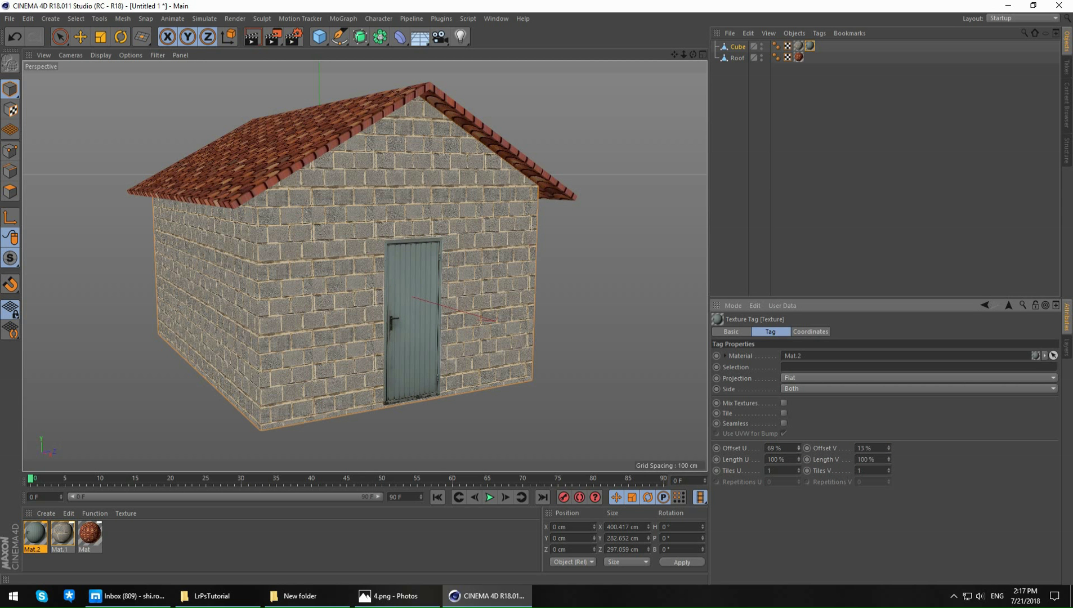
pyautogui.keyDown('alt'); pyautogui.moveTo(385, 315); pyautogui.dragTo(427, 344); pyautogui.keyUp('alt')
pyautogui.scroll(-3, 422, 341)
pyautogui.scroll(-2, 446, 344)
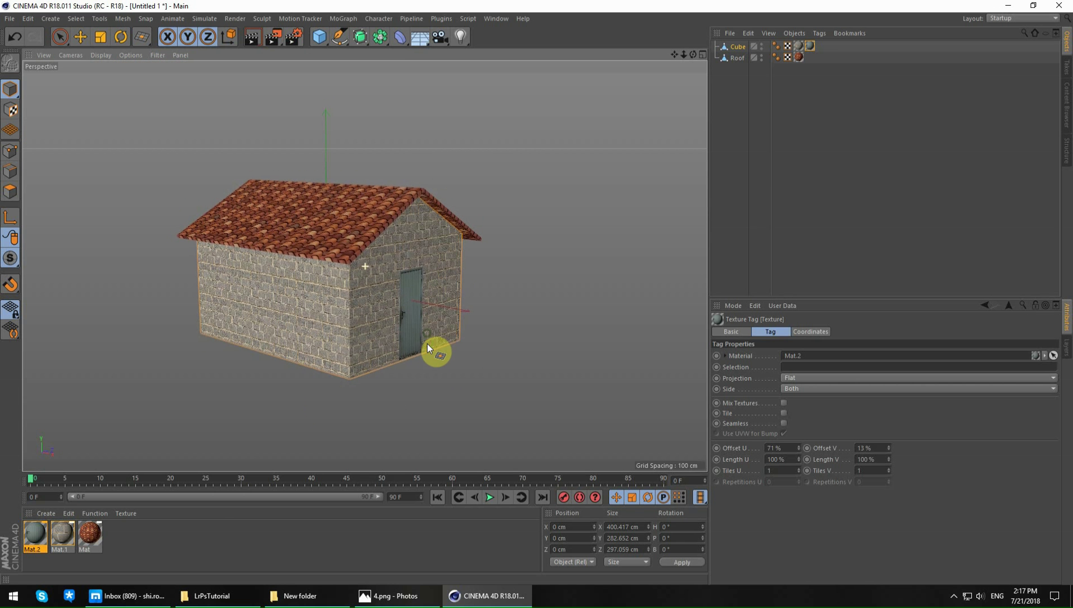
# Step: Create Mat.3 with Reflectance off and the window image 4.png as its colour texture
pyautogui.doubleClick(166, 541)
pyautogui.doubleClick(36, 533)
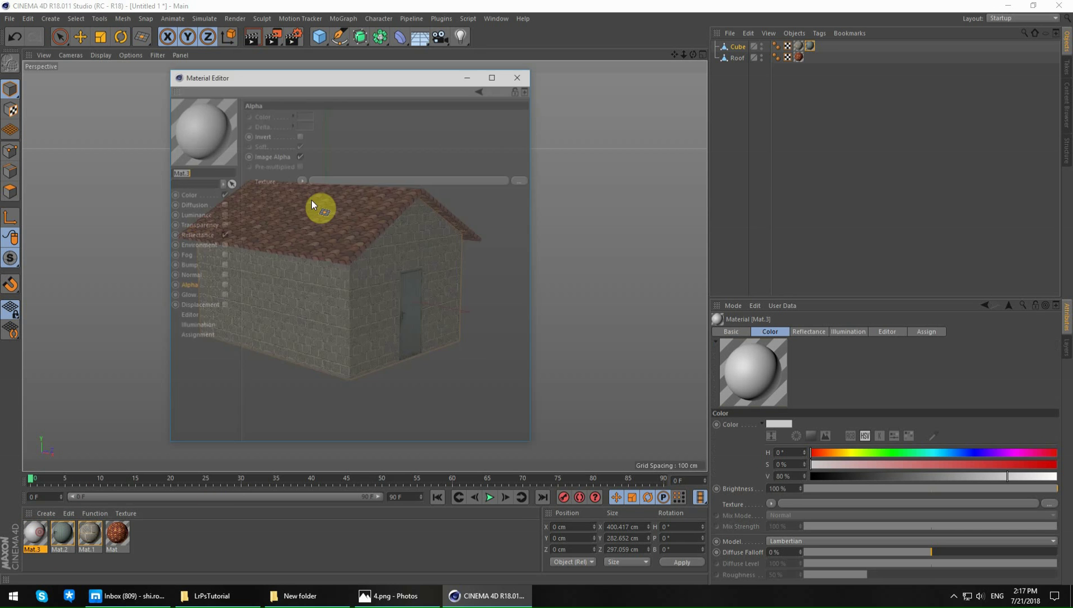
pyautogui.click(224, 235)
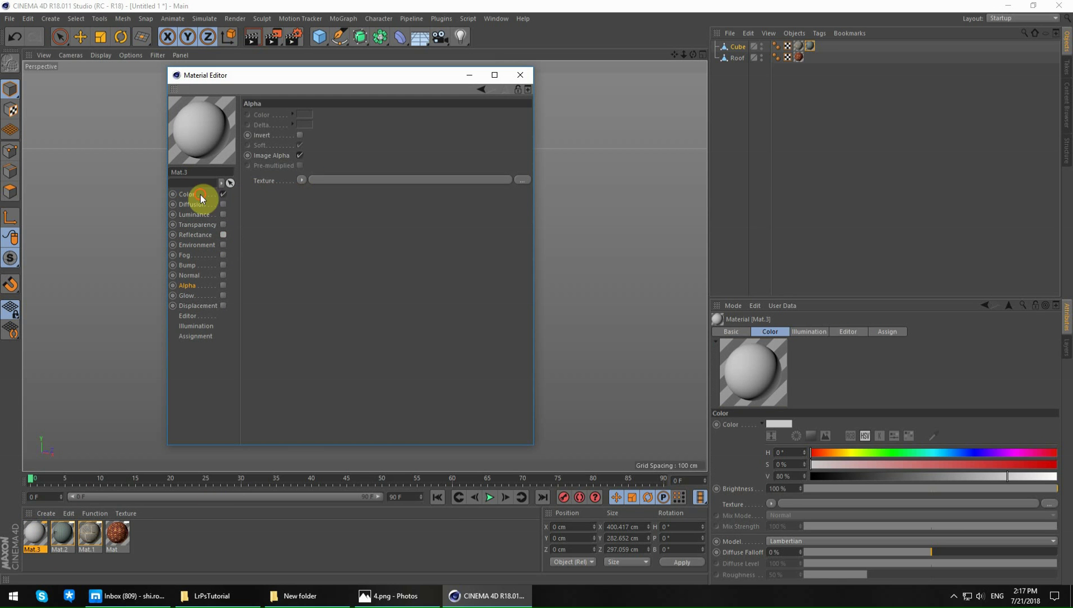
pyautogui.click(201, 198)
pyautogui.click(303, 192)
pyautogui.click(322, 214)
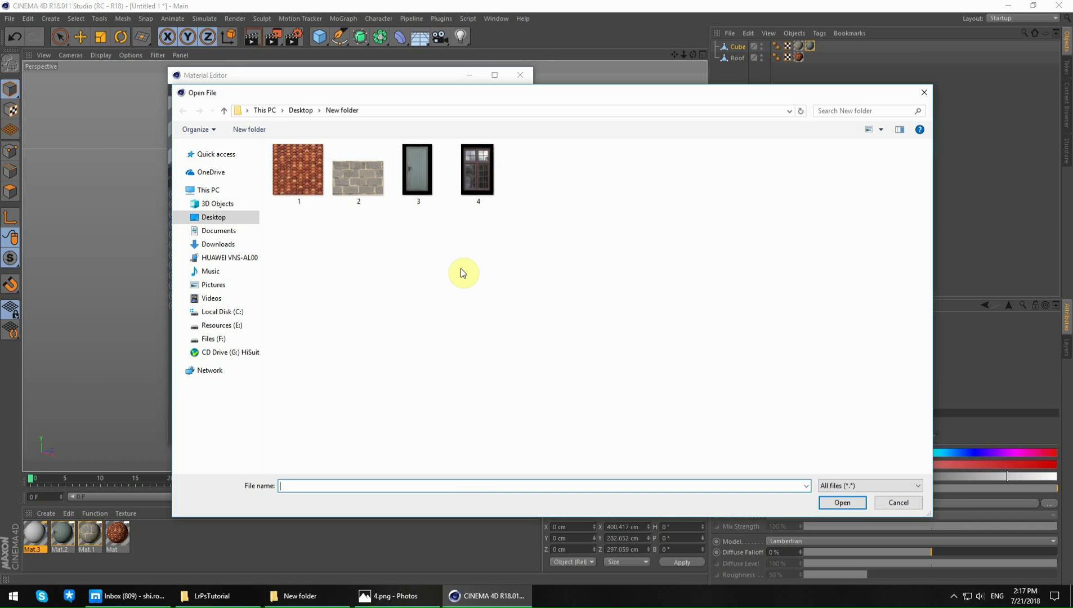
pyautogui.doubleClick(479, 177)
pyautogui.click(599, 335)
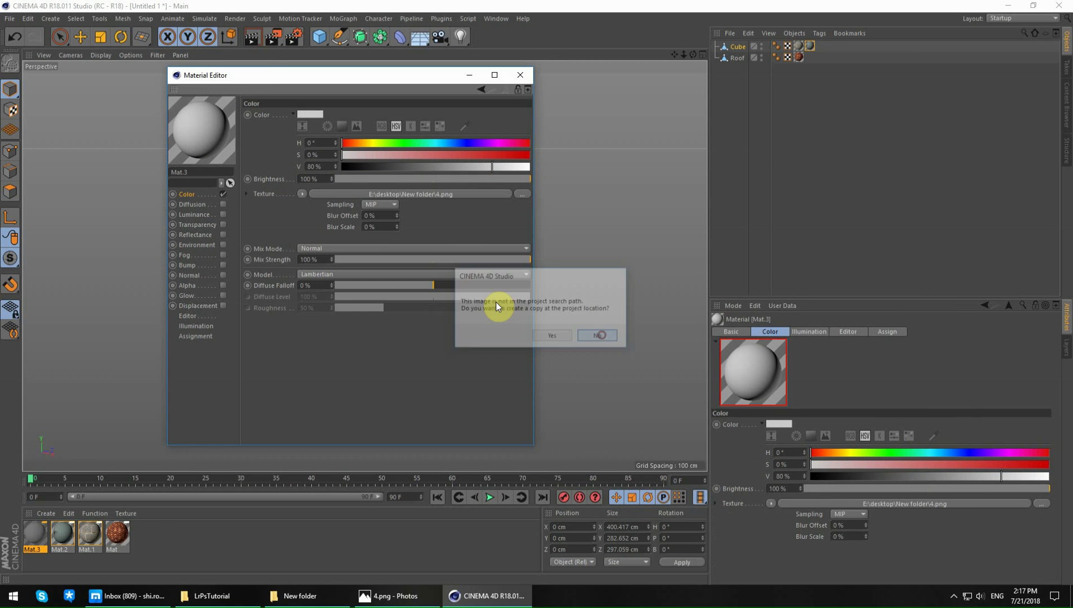
# Step: Enable Alpha on Mat.3 using the window image 4.png
pyautogui.moveTo(272, 78); pyautogui.dragTo(709, 188)
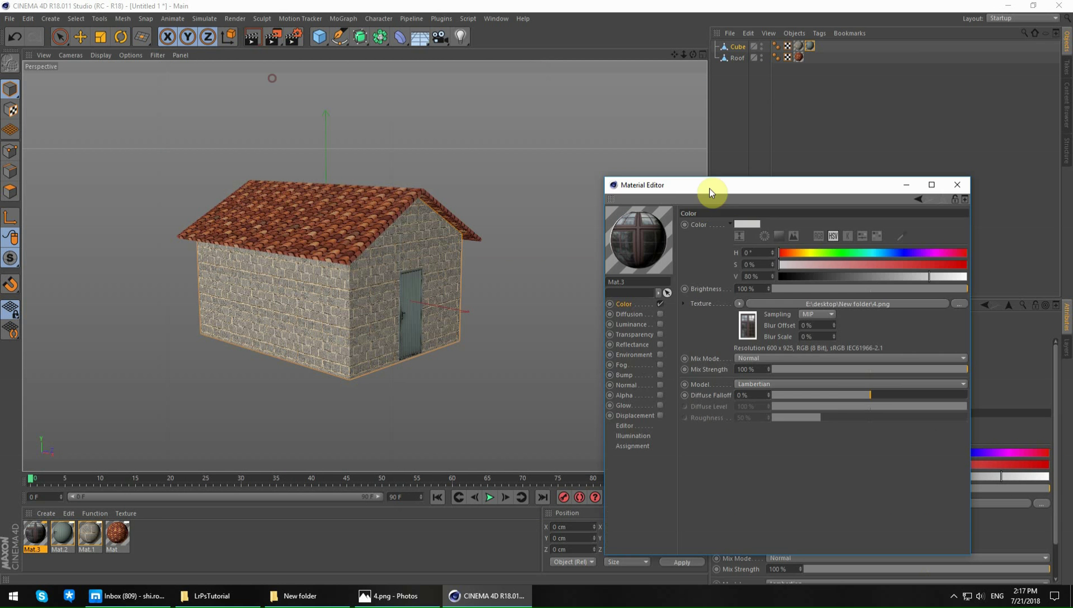
pyautogui.click(660, 394)
pyautogui.click(737, 290)
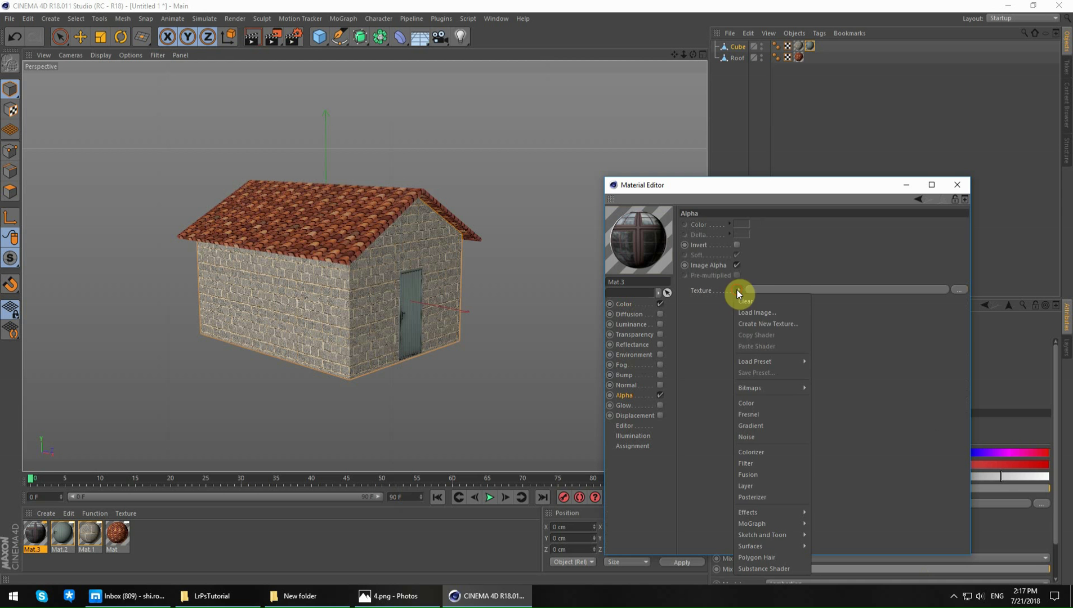
pyautogui.click(754, 313)
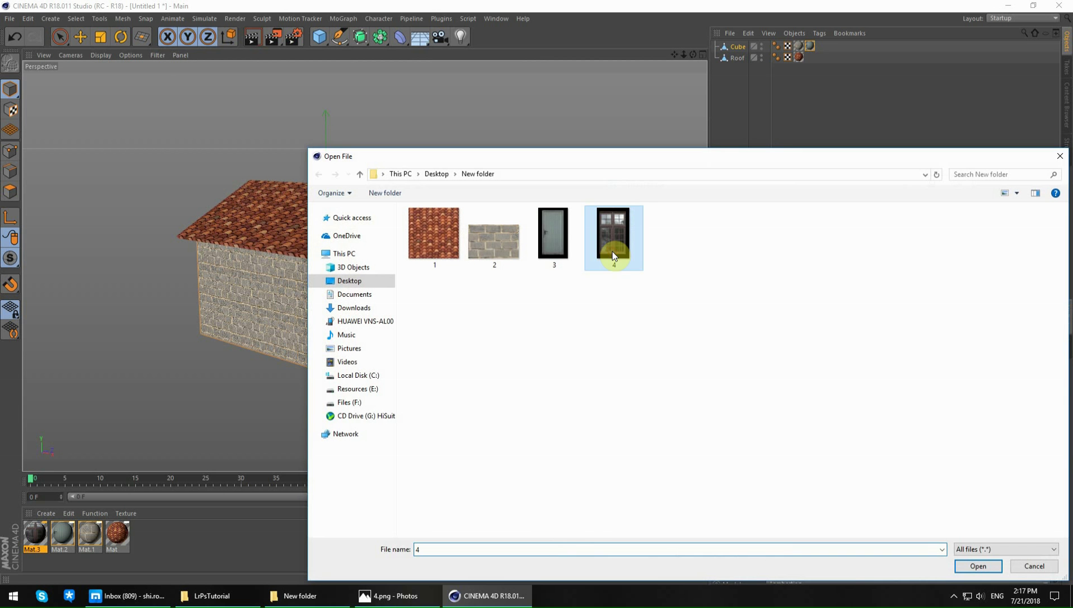
pyautogui.doubleClick(612, 241)
pyautogui.click(597, 336)
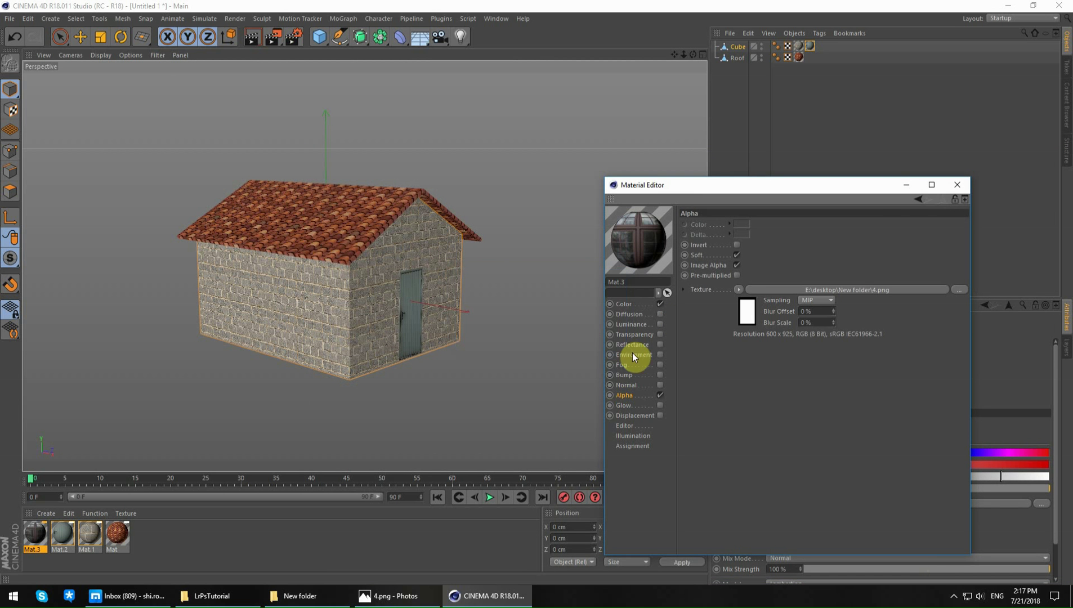
pyautogui.click(956, 186)
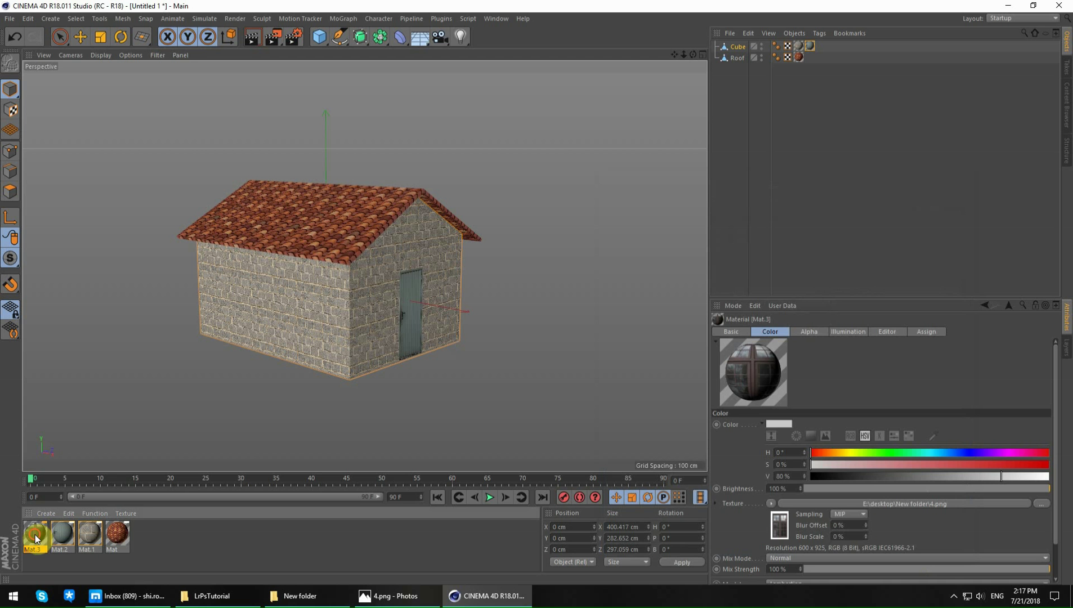
# Step: Apply Mat.3 to the Cube, fit it to the front wall in Front view, and disable tiling
pyautogui.moveTo(36, 542); pyautogui.dragTo(291, 319)
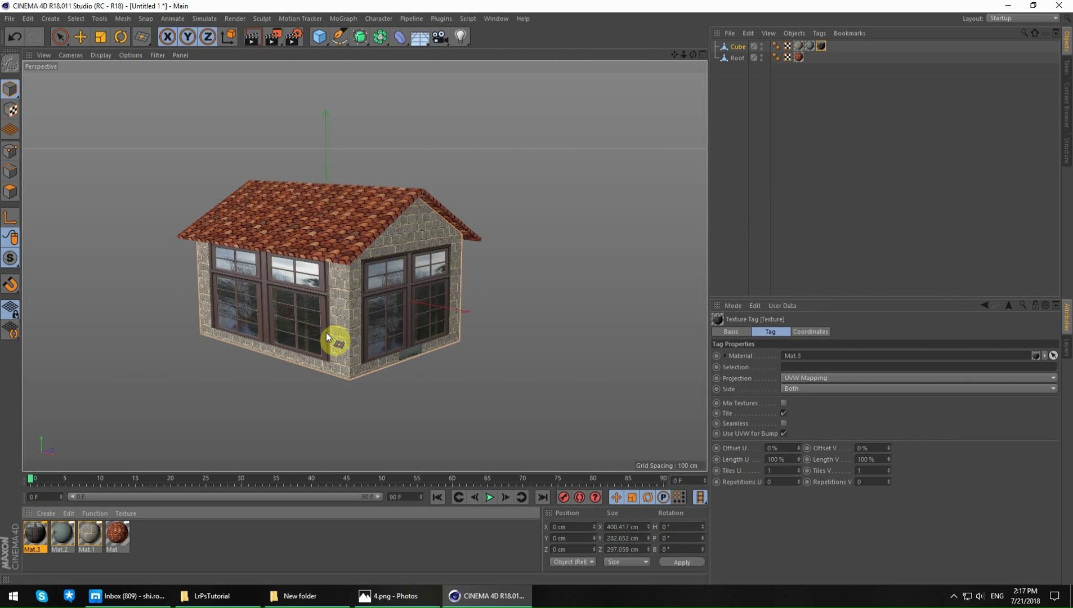
pyautogui.middleClick(544, 273)
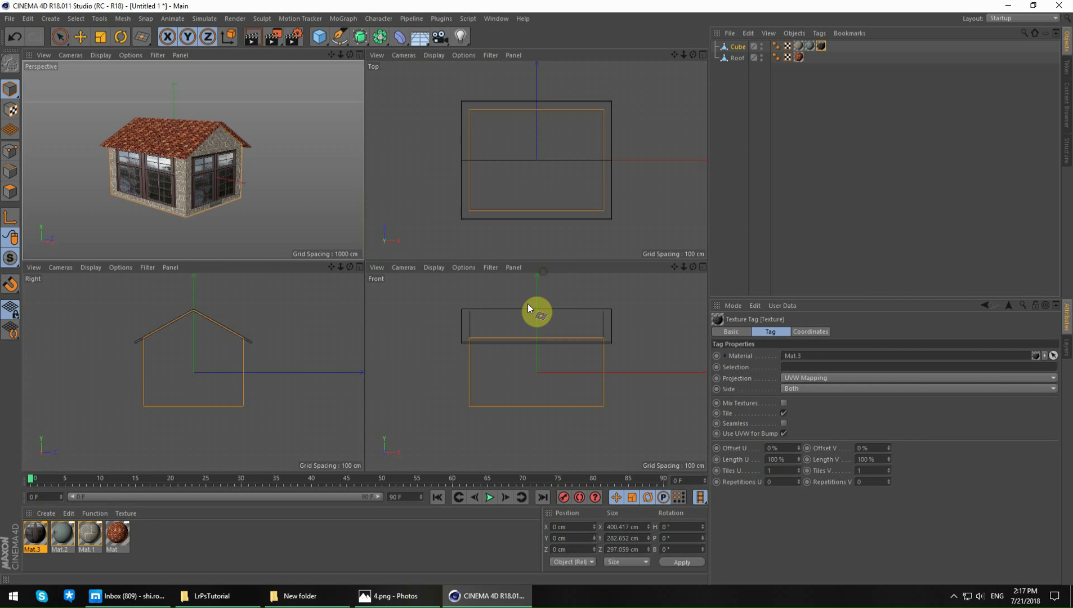
pyautogui.middleClick(514, 329)
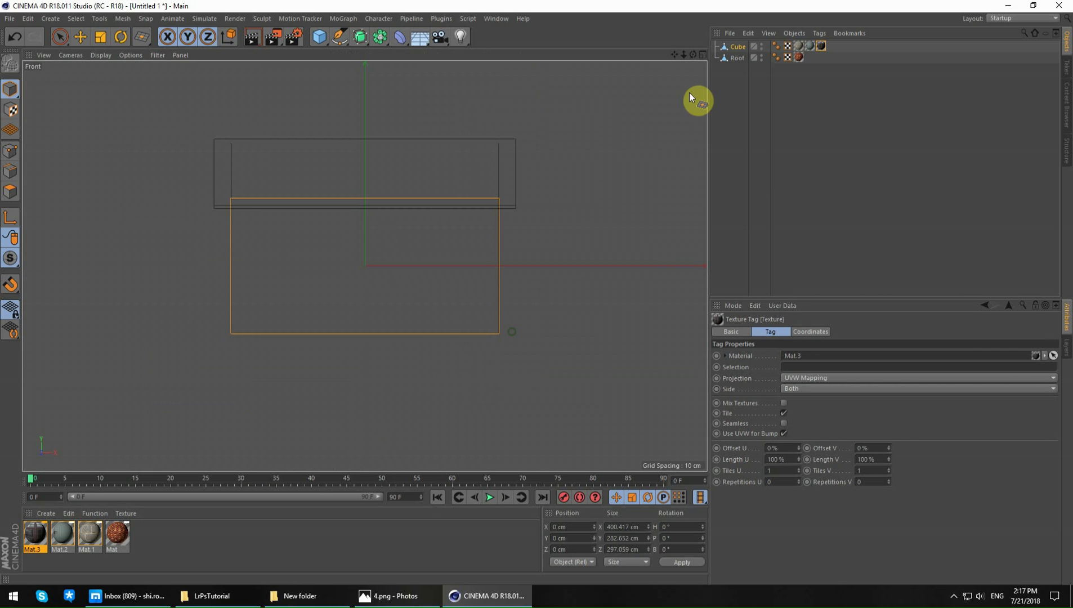
pyautogui.click(820, 34)
pyautogui.click(853, 253)
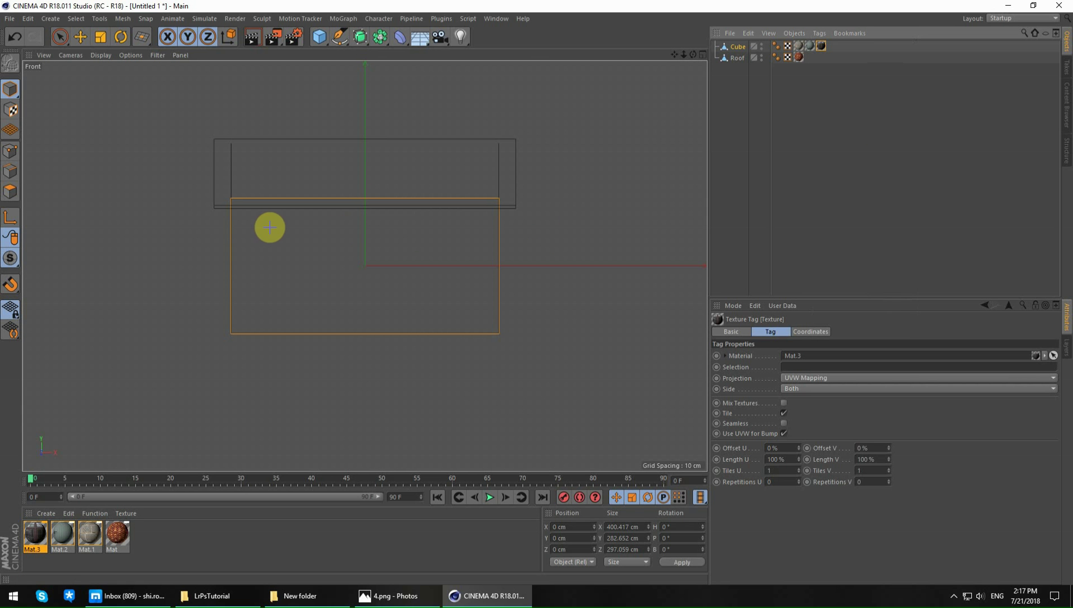
pyautogui.moveTo(254, 222); pyautogui.dragTo(316, 305)
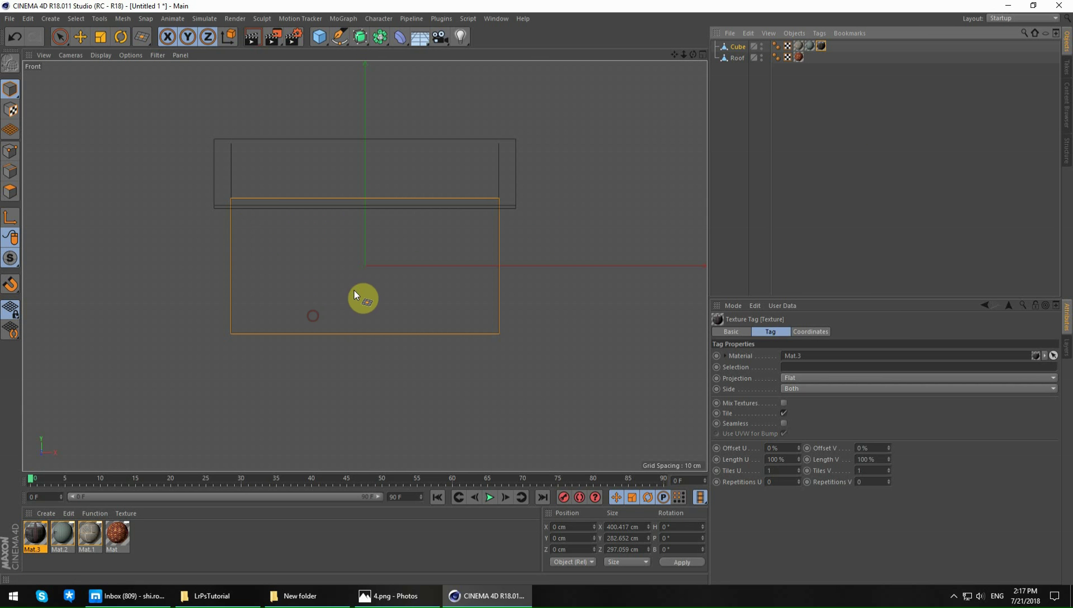
pyautogui.middleClick(355, 290)
pyautogui.middleClick(292, 236)
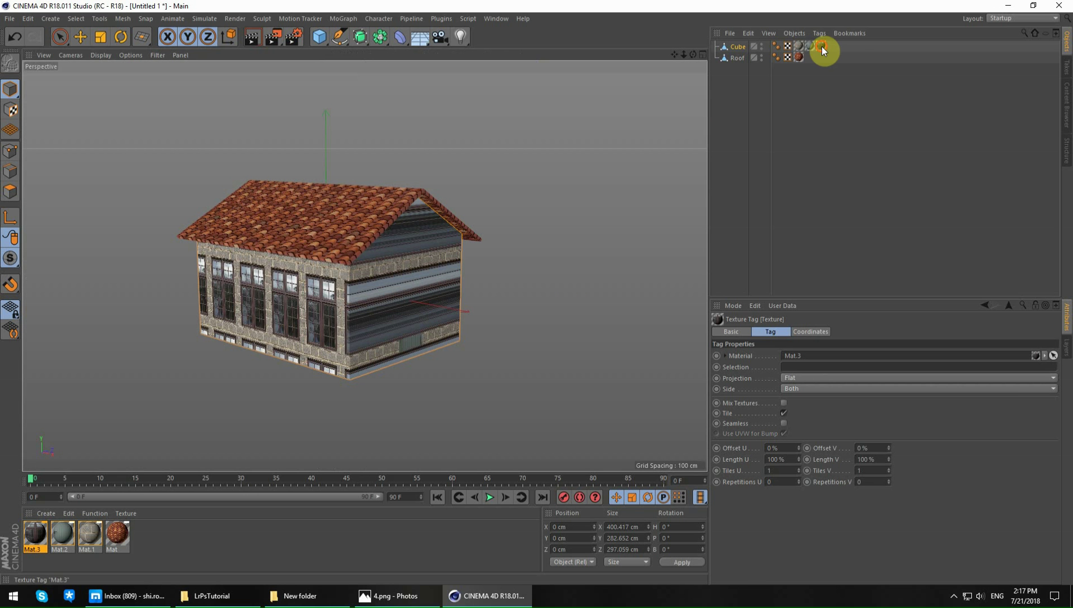
pyautogui.click(784, 413)
# Step: Adjust the window texture's U and V offsets to position it on the front wall
pyautogui.keyDown('alt'); pyautogui.moveTo(289, 314); pyautogui.dragTo(259, 313); pyautogui.keyUp('alt')
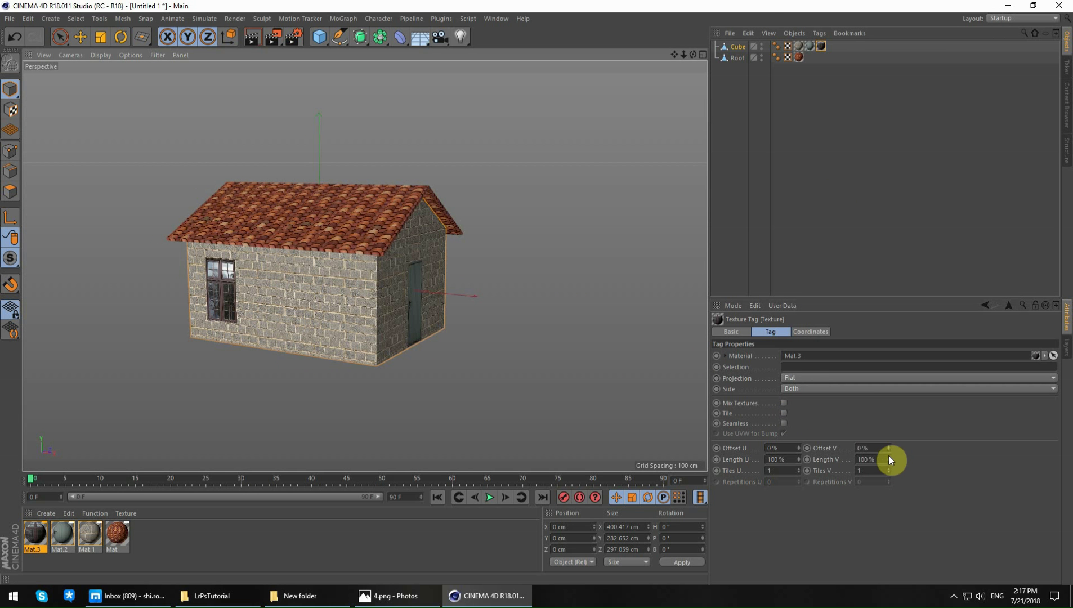
pyautogui.moveTo(889, 448); pyautogui.dragTo(889, 436)
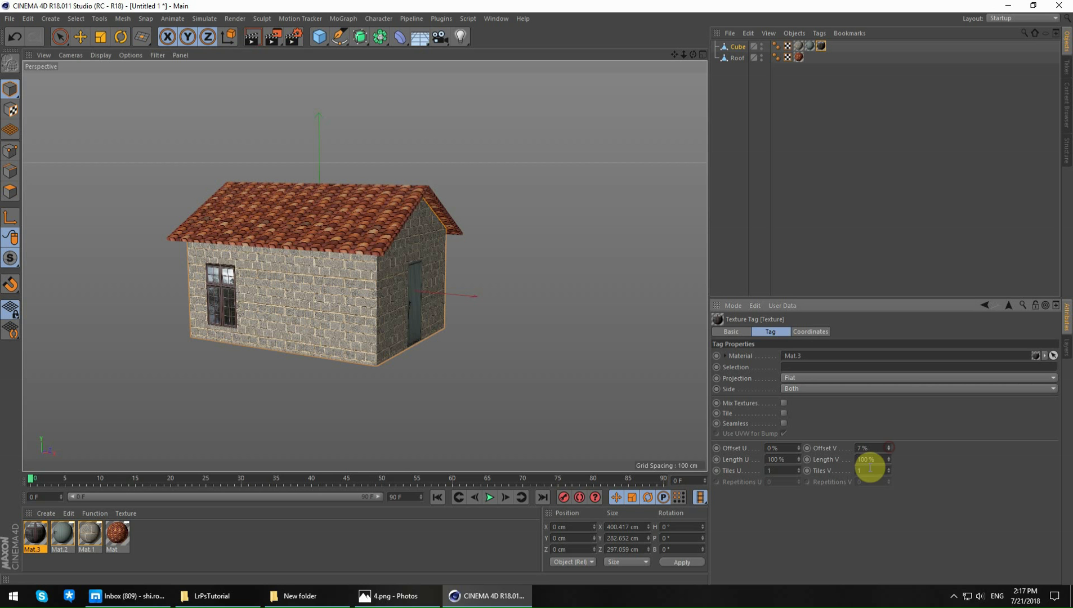
pyautogui.moveTo(798, 449)
pyautogui.mouseDown()
pyautogui.moveTo(799, 417)
pyautogui.moveTo(799, 457)
pyautogui.mouseUp()
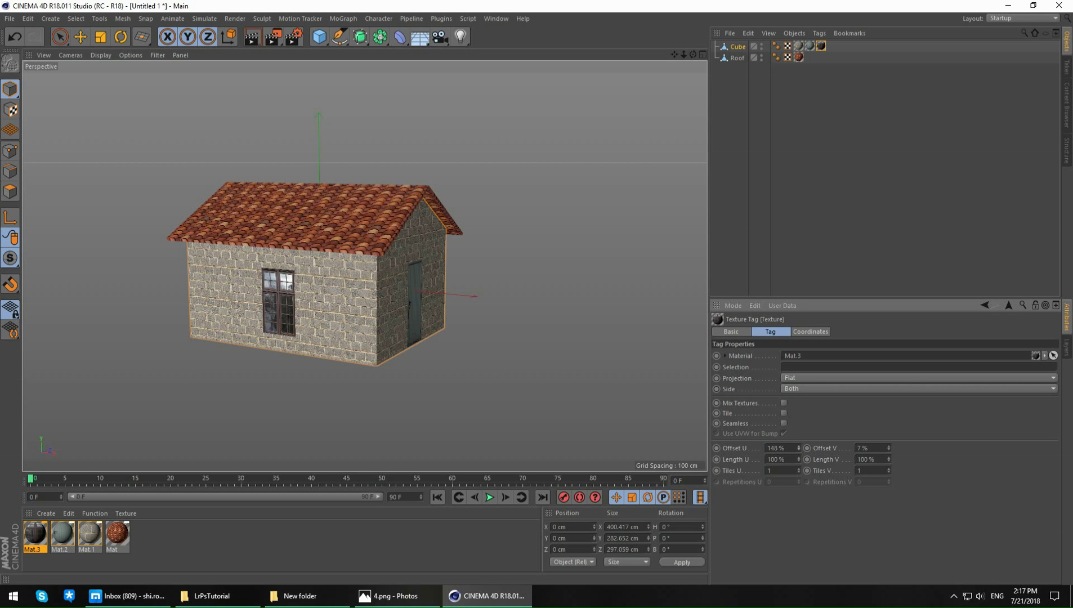
pyautogui.moveTo(889, 449); pyautogui.dragTo(889, 457)
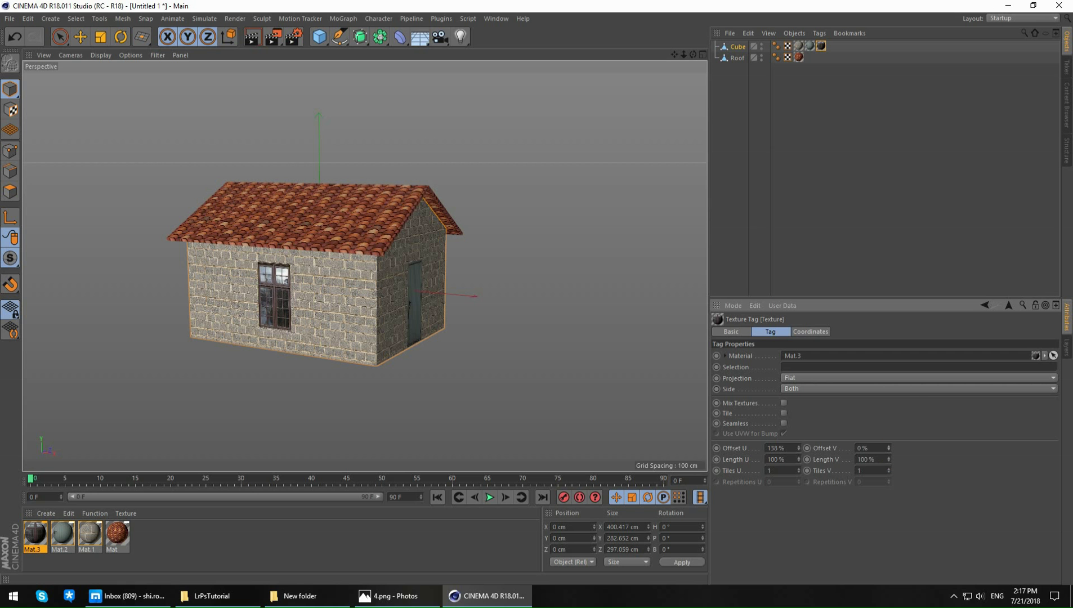
# Step: Set Length U and V to 120% and fine-tune offsets to 131% U, -11% V
pyautogui.doubleClick(881, 459)
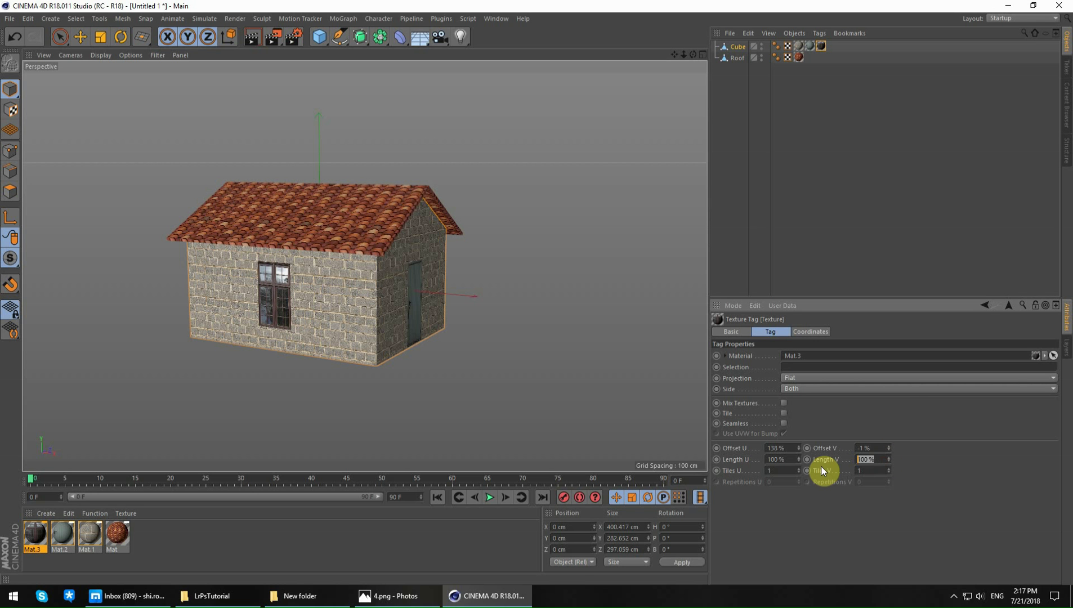
pyautogui.write('120')
pyautogui.doubleClick(780, 459)
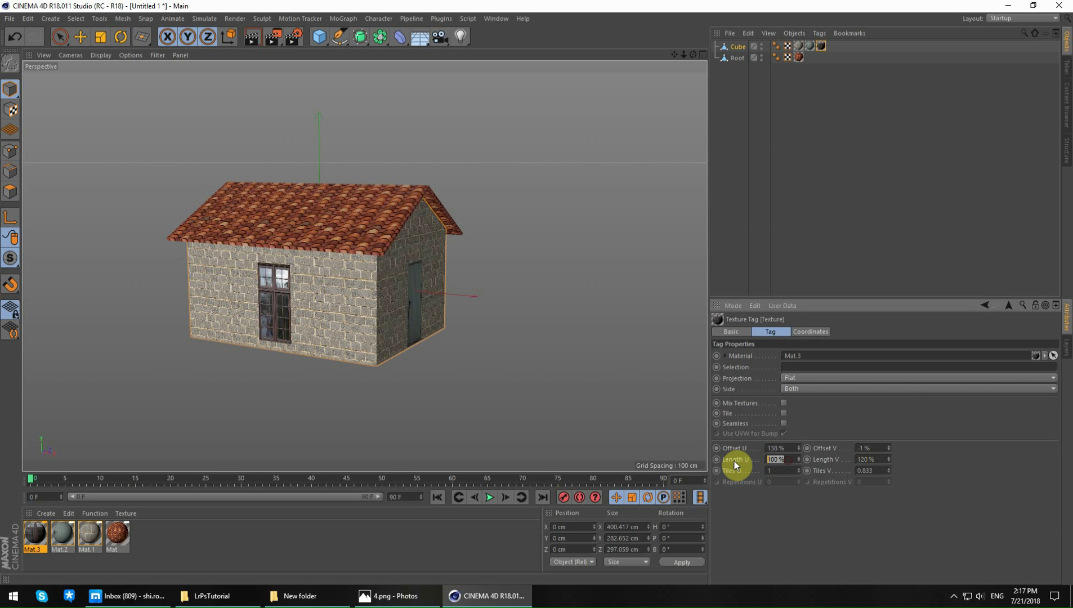
pyautogui.write('120')
pyautogui.press('Return')
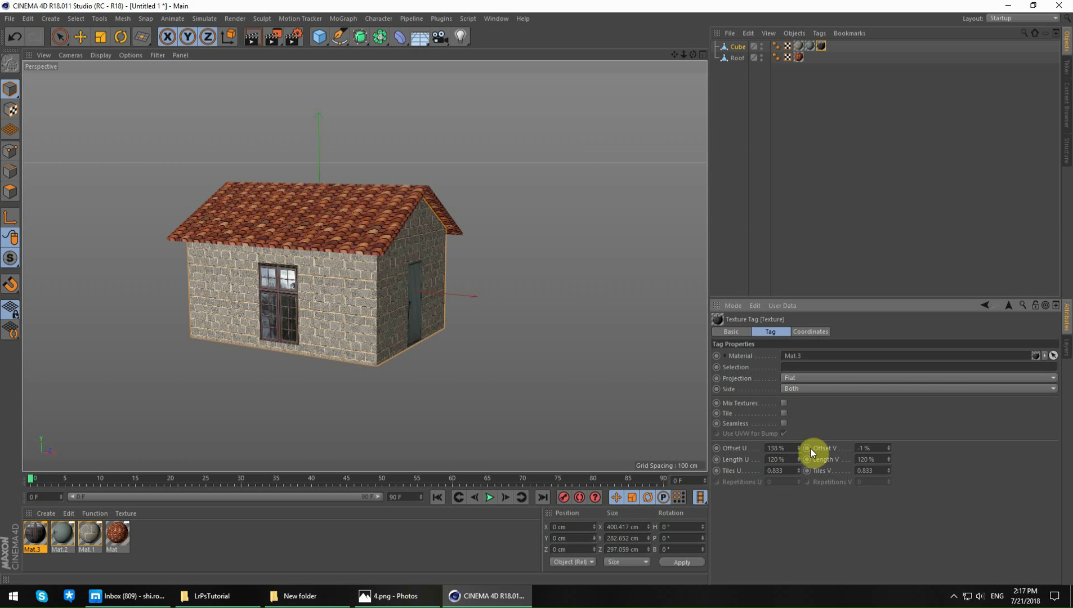
pyautogui.moveTo(801, 448); pyautogui.dragTo(800, 453)
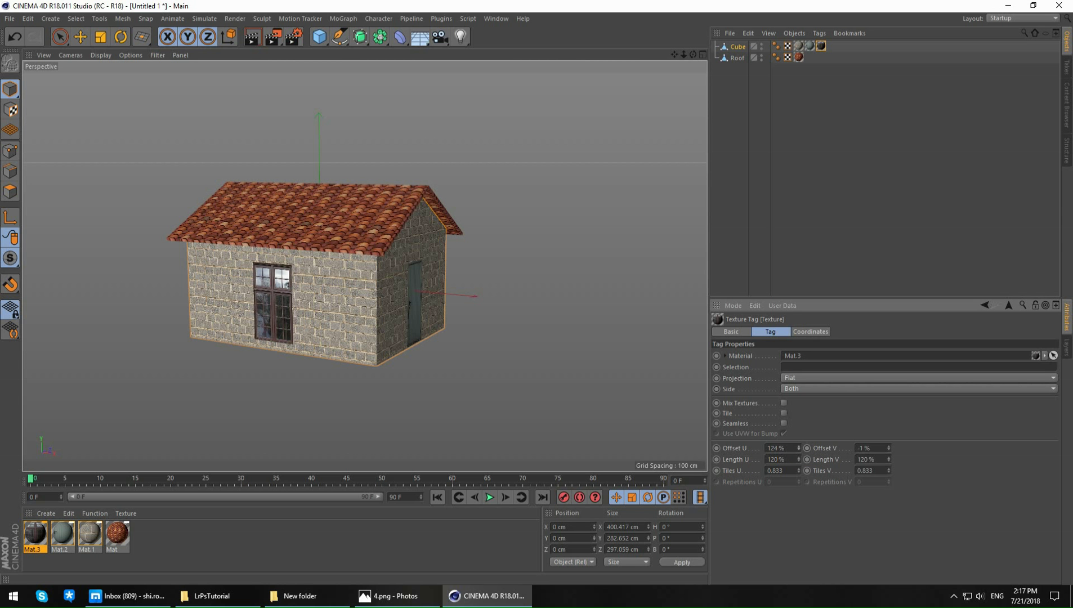
pyautogui.moveTo(888, 447); pyautogui.dragTo(889, 453)
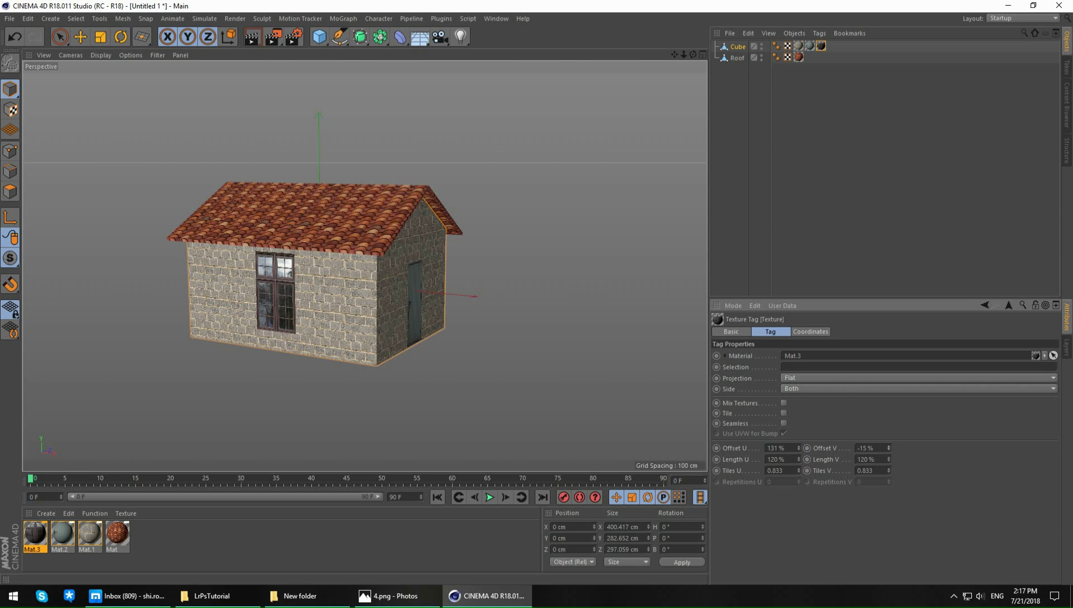
pyautogui.moveTo(676, 394)
pyautogui.keyDown('alt'); pyautogui.mouseDown()
pyautogui.moveTo(486, 364)
pyautogui.moveTo(172, 522)
pyautogui.mouseUp(); pyautogui.keyUp('alt')
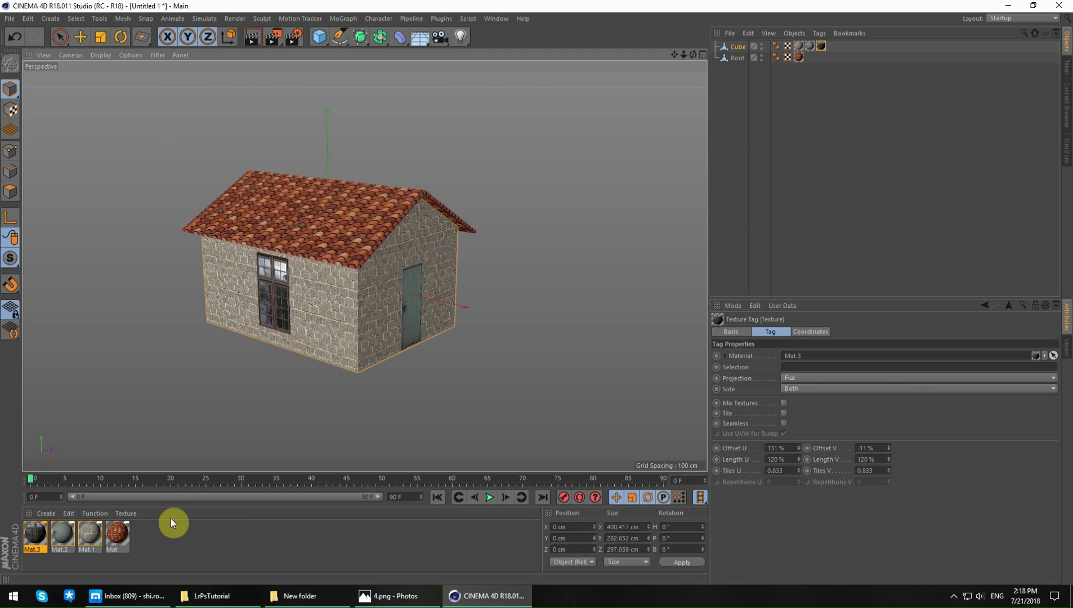
# Step: Open the stone material Mat.1 and enable its Bump channel
pyautogui.doubleClick(90, 532)
pyautogui.moveTo(374, 78); pyautogui.dragTo(853, 135)
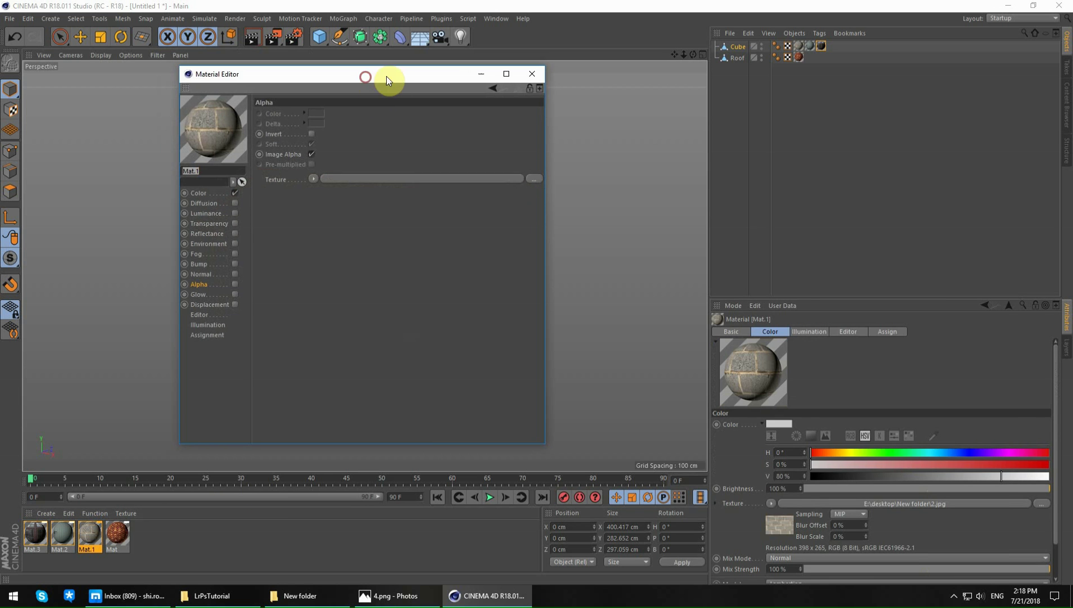
pyautogui.click(702, 324)
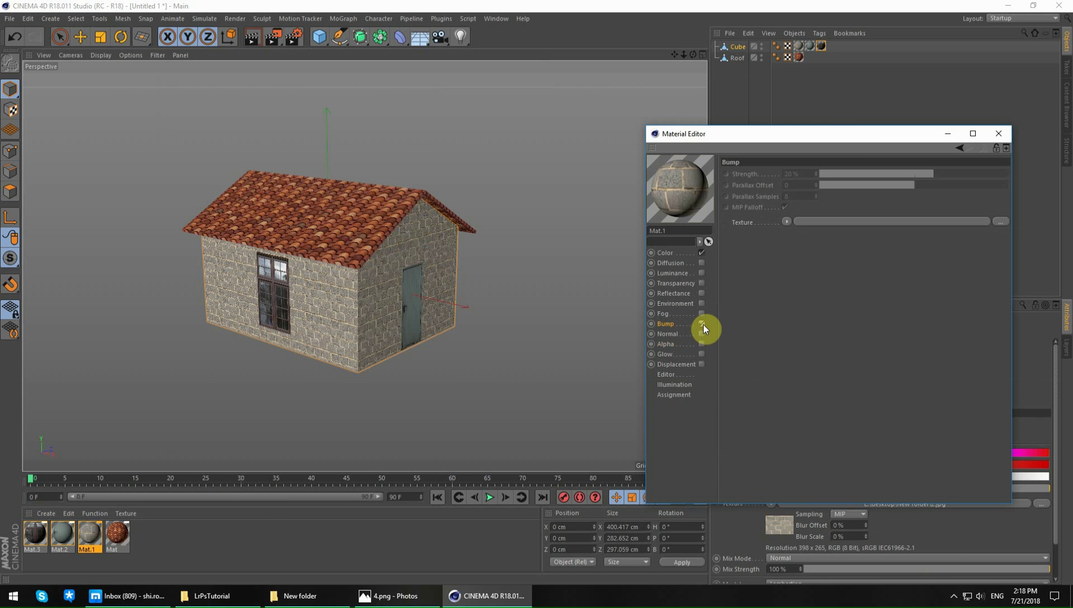
pyautogui.click(787, 221)
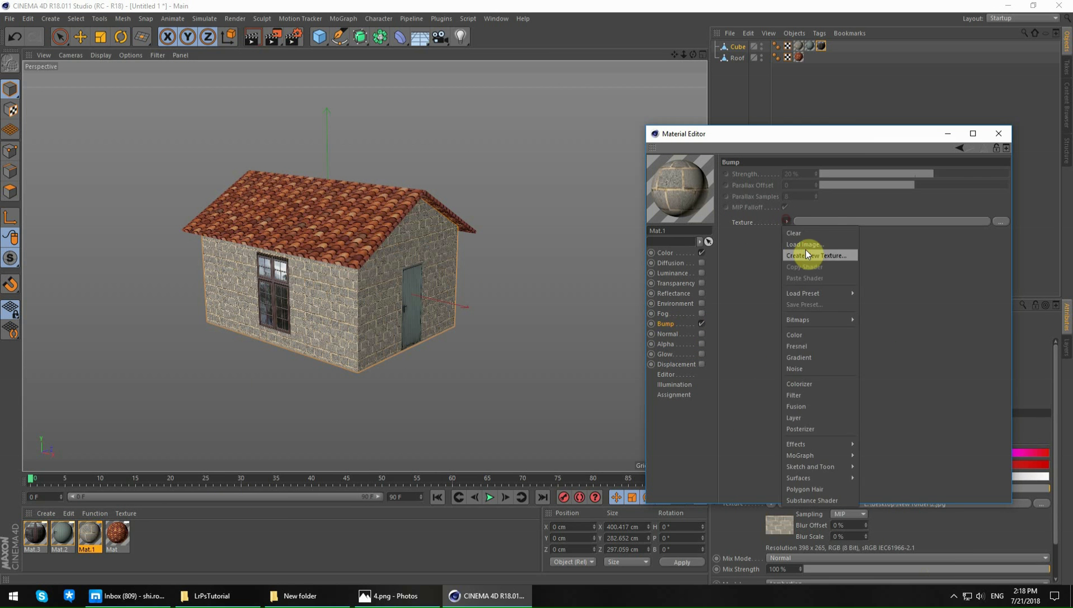
pyautogui.click(806, 250)
pyautogui.click(1035, 564)
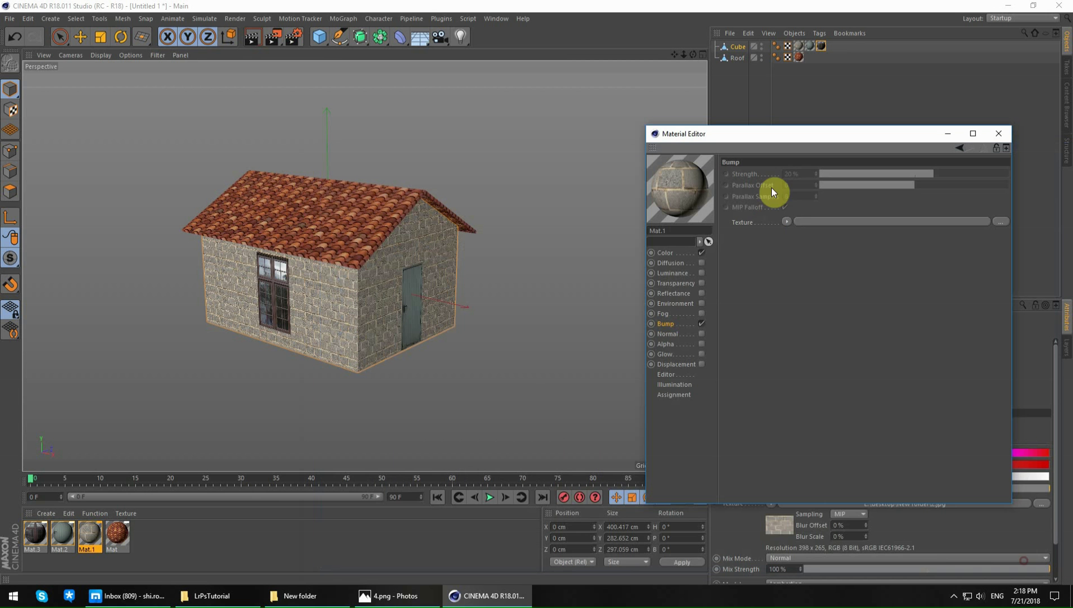
# Step: Load the stone image 2.jpg as Mat.1's bump texture without copying it to the project
pyautogui.click(788, 222)
pyautogui.click(807, 248)
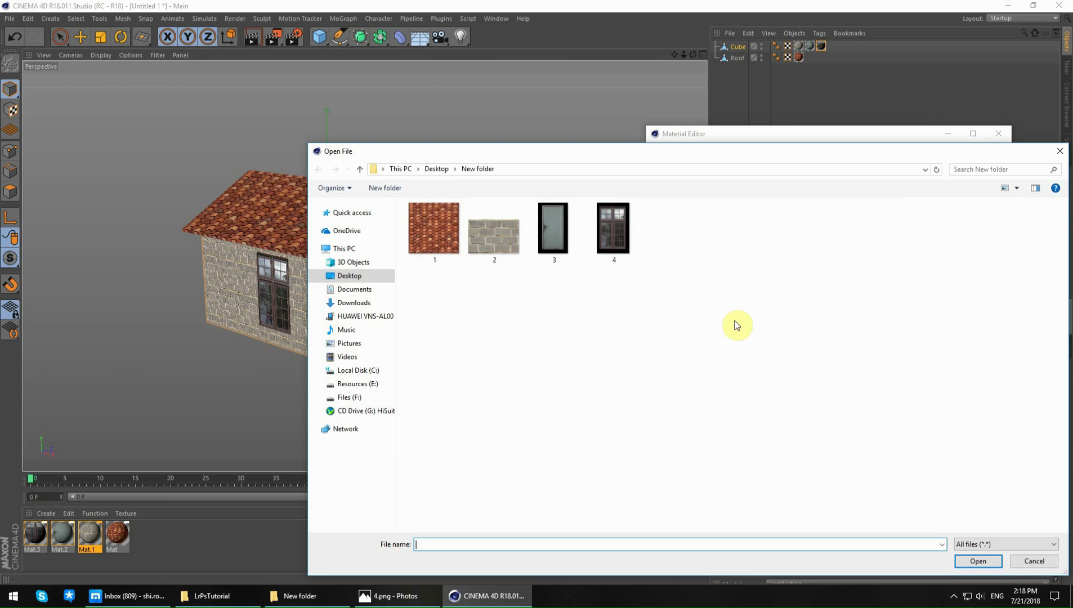
pyautogui.click(491, 237)
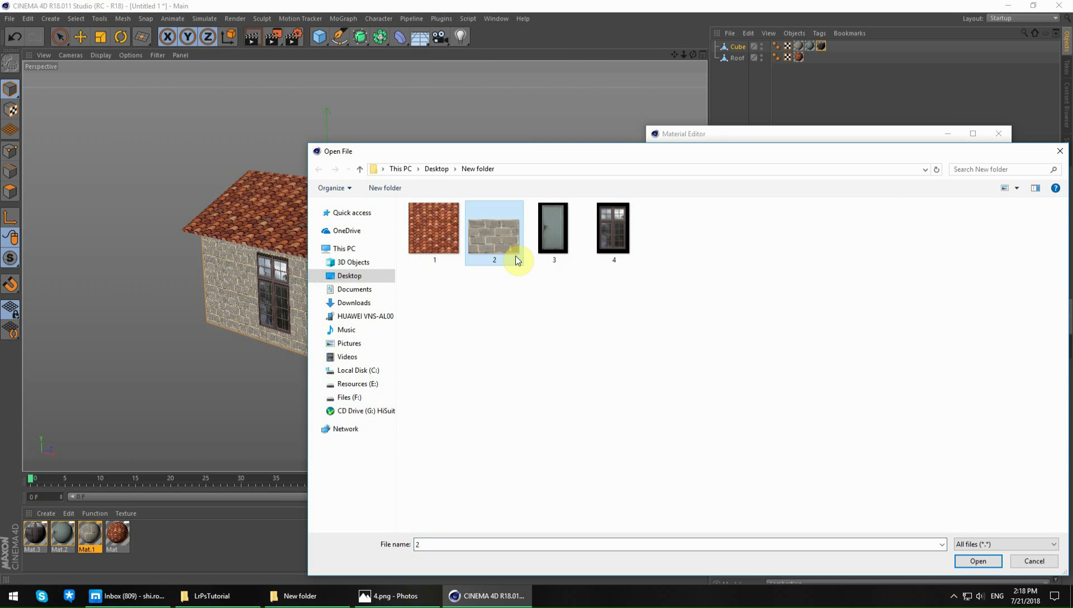
pyautogui.click(1060, 151)
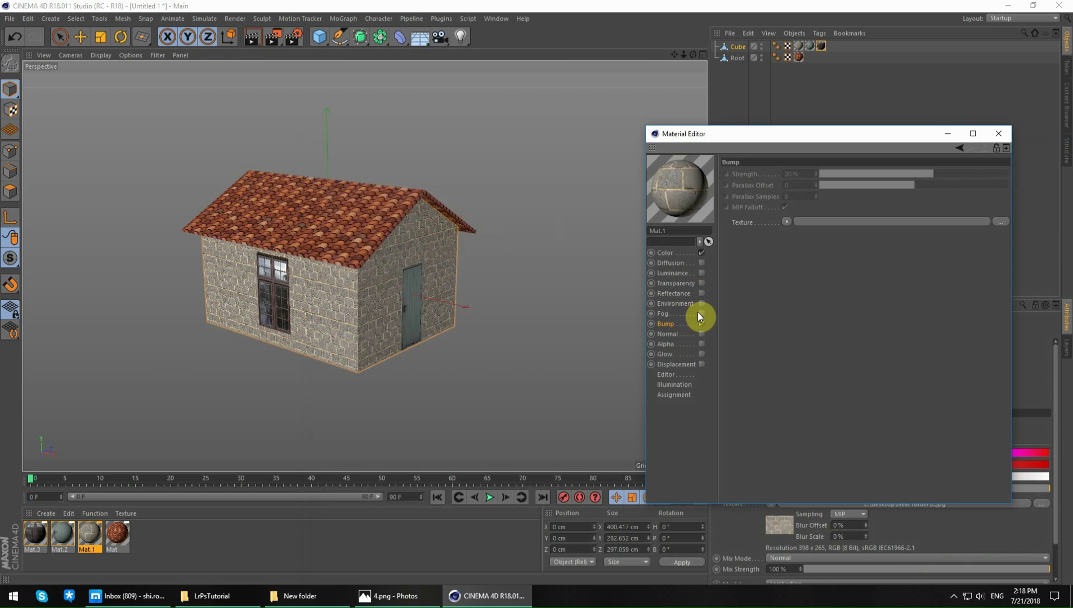
pyautogui.click(786, 221)
pyautogui.click(808, 247)
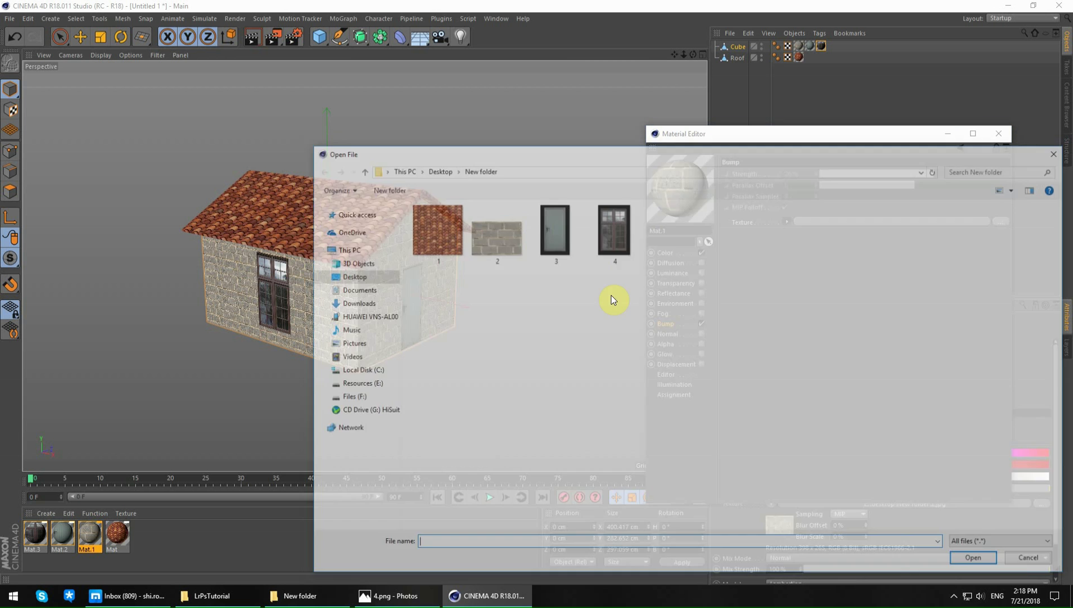
pyautogui.doubleClick(505, 246)
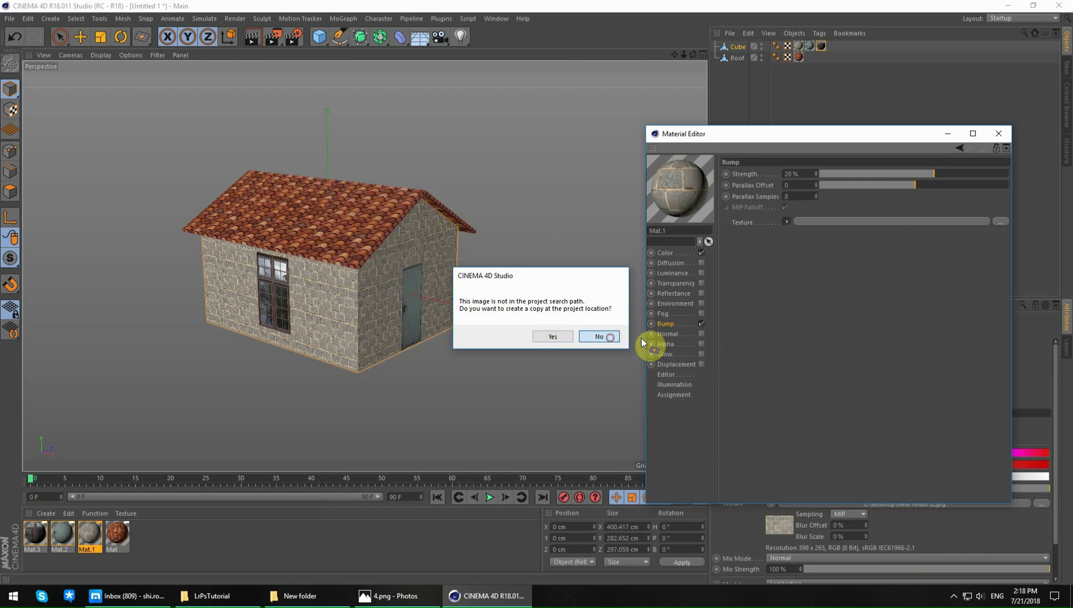
pyautogui.click(608, 336)
# Step: Set the stone bump strength to 55%
pyautogui.scroll(3, 360, 304)
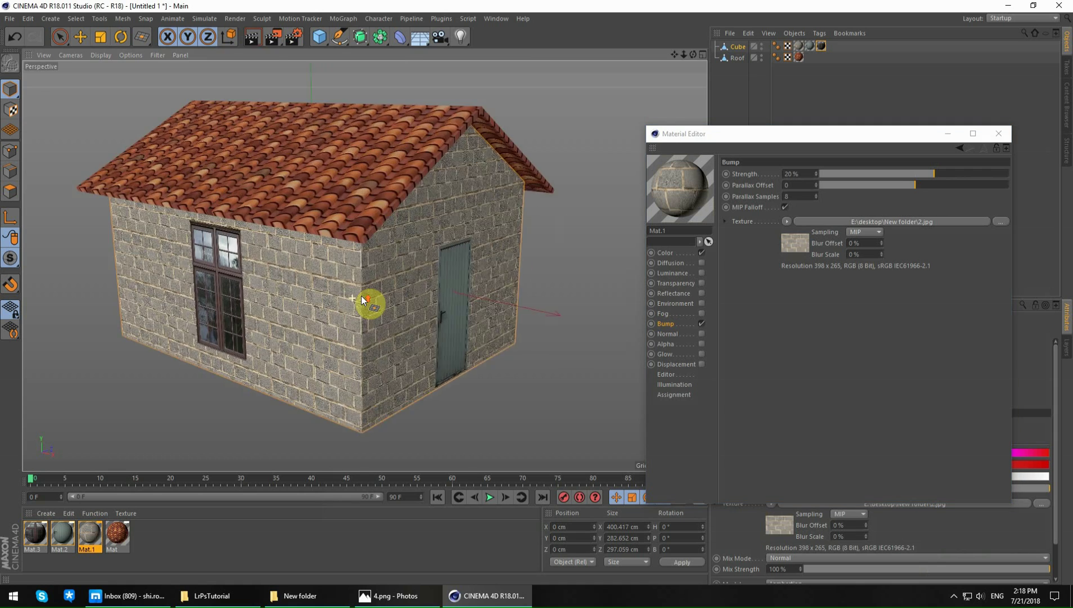
pyautogui.scroll(3, 367, 304)
pyautogui.scroll(4, 383, 304)
pyautogui.keyDown('alt'); pyautogui.moveTo(320, 285); pyautogui.dragTo(384, 289); pyautogui.keyUp('alt')
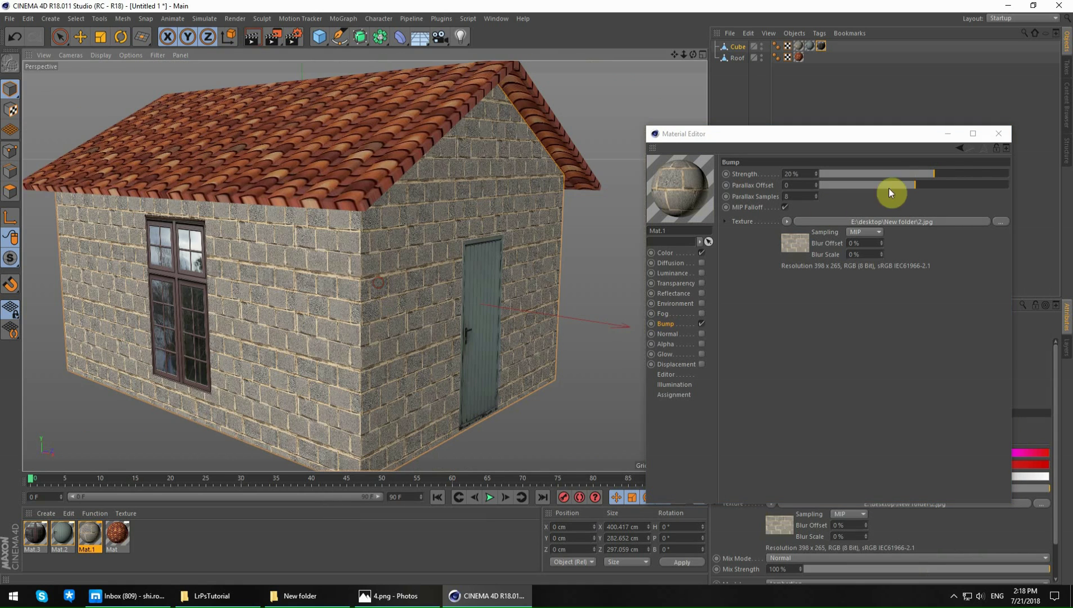
pyautogui.moveTo(950, 174); pyautogui.dragTo(969, 177)
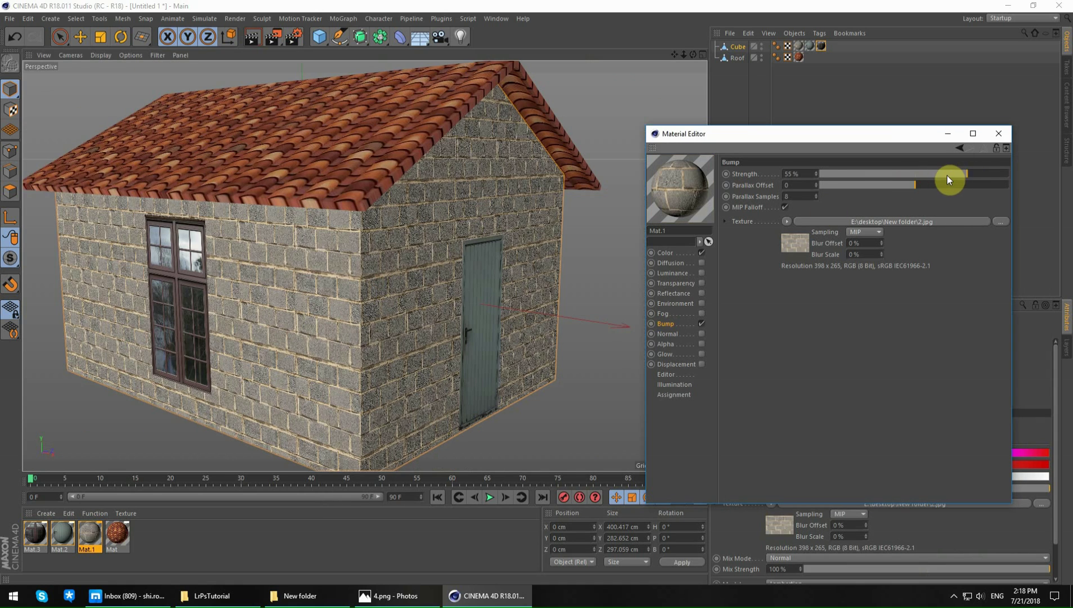
# Step: Test-render the bump at 34%, then at 63%, and close the Picture Viewer
pyautogui.click(948, 176)
pyautogui.hotkey('shift', 'r')
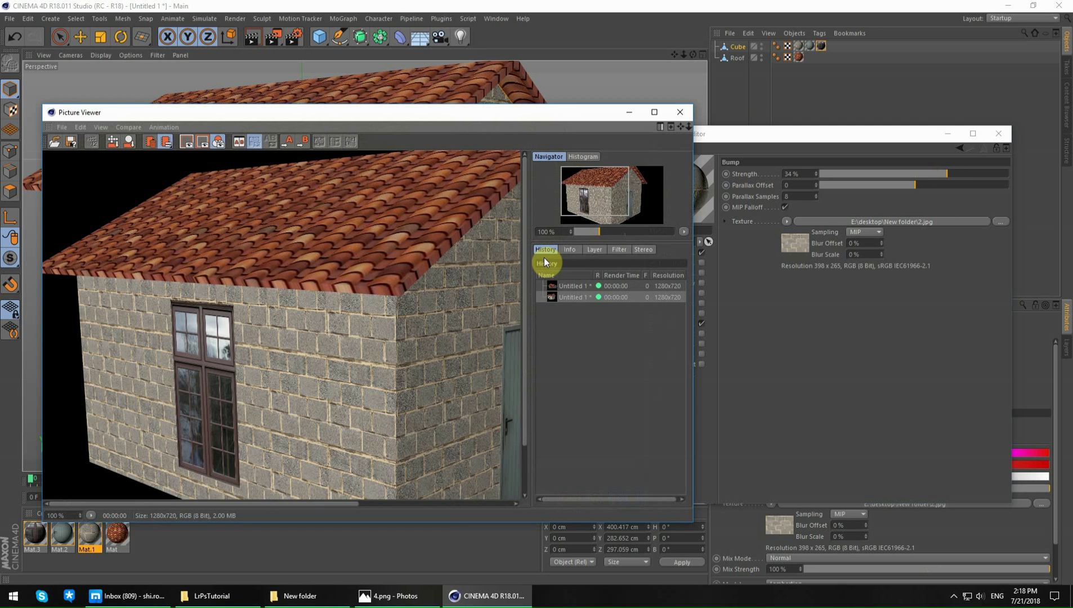
pyautogui.click(976, 178)
pyautogui.hotkey('shift', 'r')
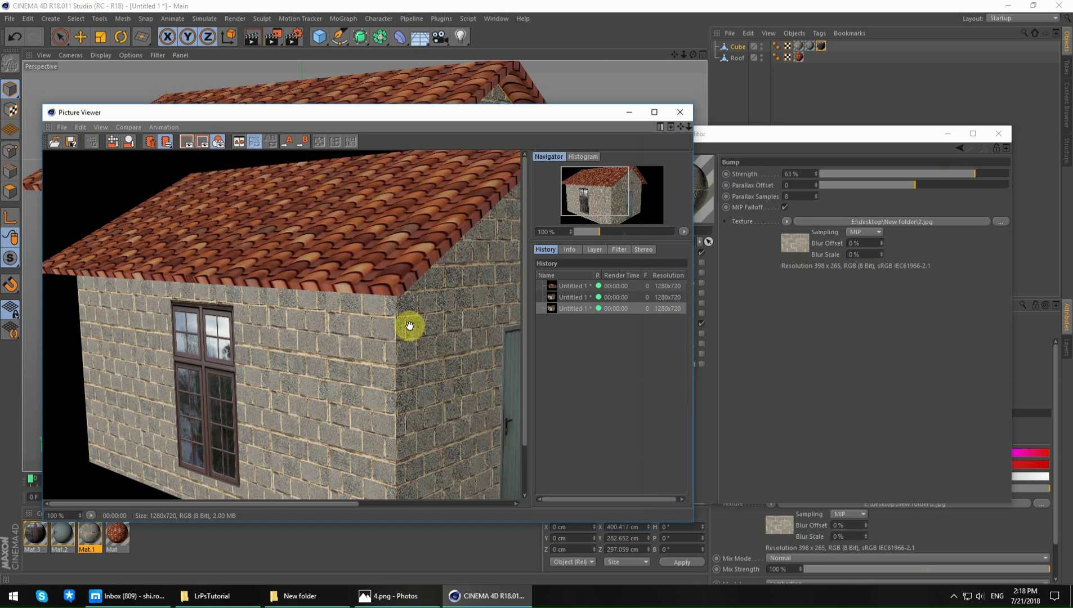
pyautogui.click(680, 112)
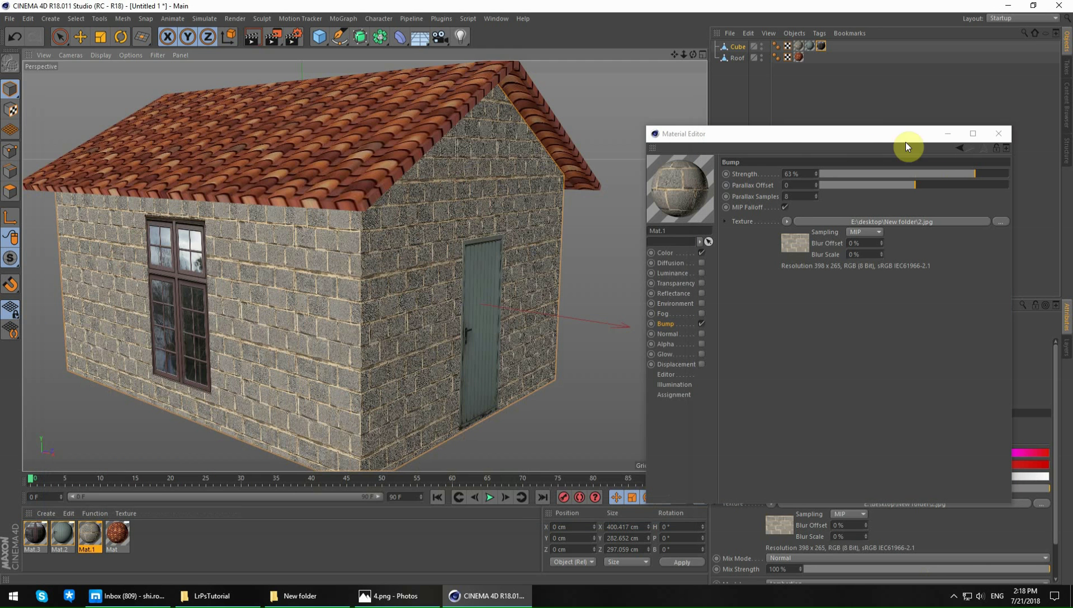
# Step: Add a Floor object and lower it to about -100 cm on Y beneath the house
pyautogui.click(997, 134)
pyautogui.scroll(-5, 437, 346)
pyautogui.scroll(-3, 447, 362)
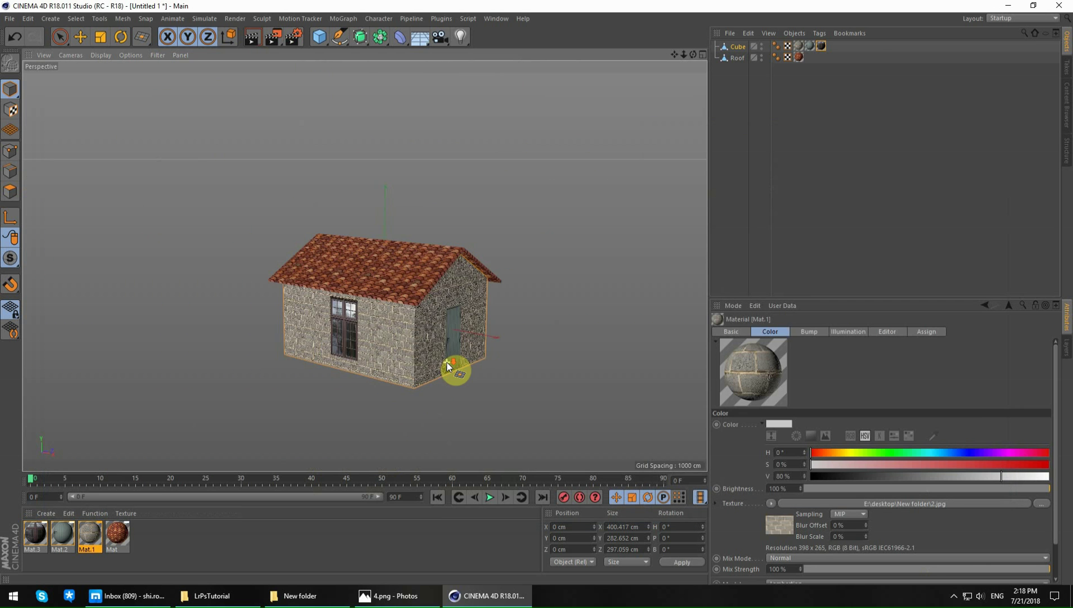
pyautogui.scroll(-1, 447, 363)
pyautogui.moveTo(440, 366)
pyautogui.keyDown('alt'); pyautogui.mouseDown()
pyautogui.moveTo(411, 376)
pyautogui.moveTo(340, 369)
pyautogui.moveTo(416, 341)
pyautogui.moveTo(421, 388)
pyautogui.moveTo(398, 332)
pyautogui.mouseUp(); pyautogui.keyUp('alt')
pyautogui.scroll(2, 405, 346)
pyautogui.scroll(2, 406, 345)
pyautogui.keyDown('alt'); pyautogui.moveTo(386, 328); pyautogui.dragTo(424, 360); pyautogui.keyUp('alt')
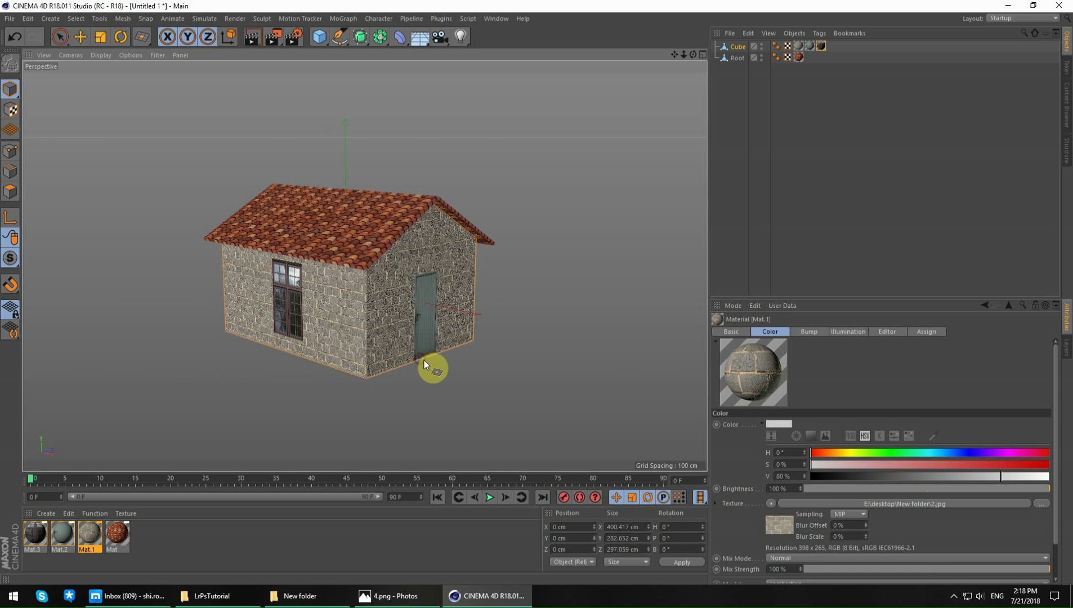
pyautogui.click(421, 36)
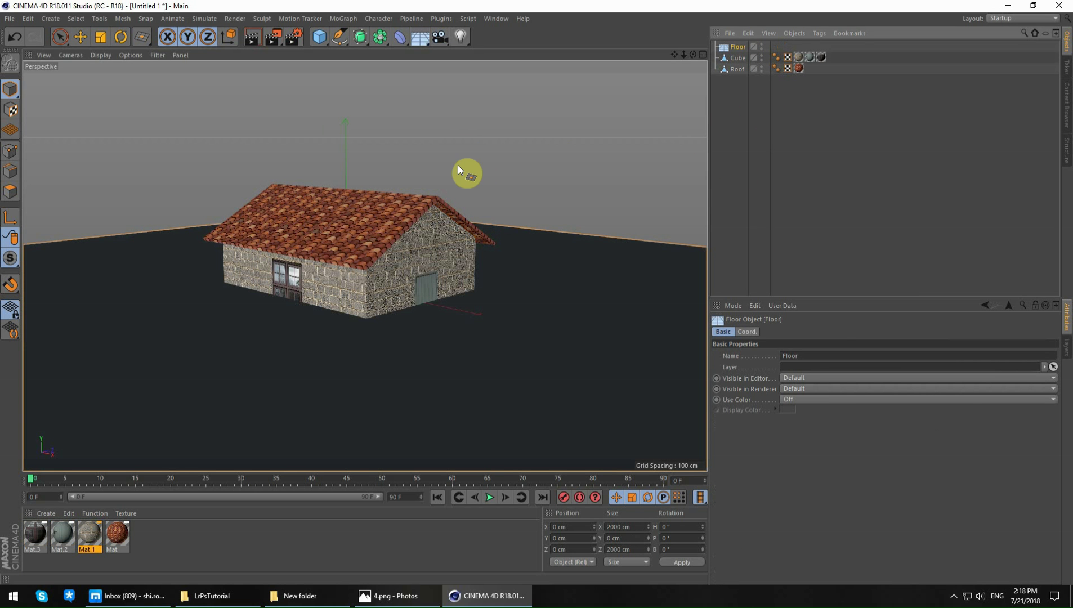
pyautogui.press('e')
pyautogui.moveTo(348, 188); pyautogui.dragTo(347, 239)
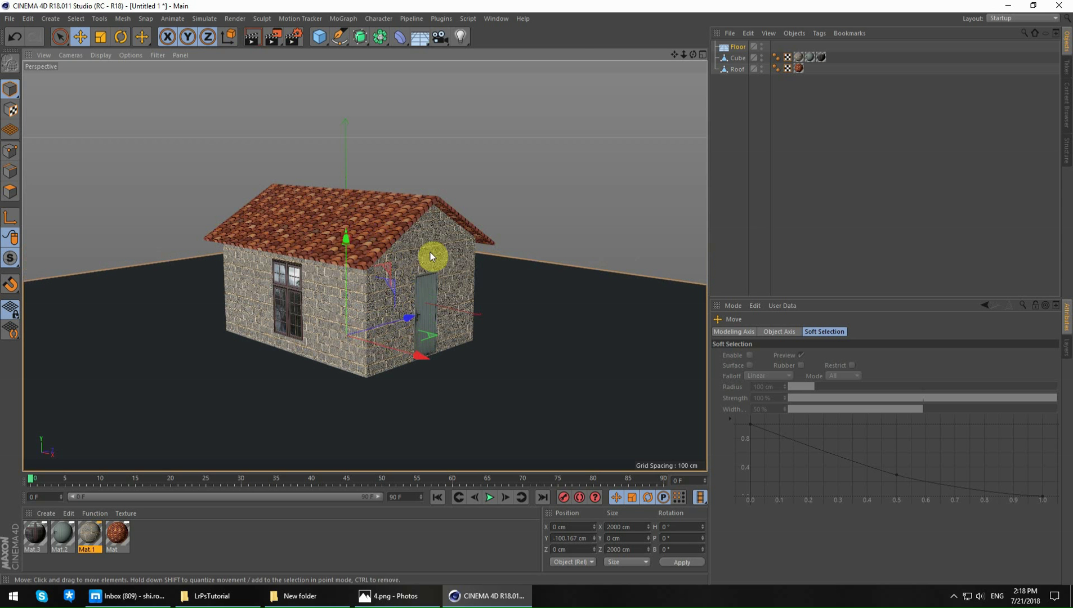
# Step: Add a Physical Sky with its time set to 12:36 on 21 July 2018
pyautogui.click(422, 44)
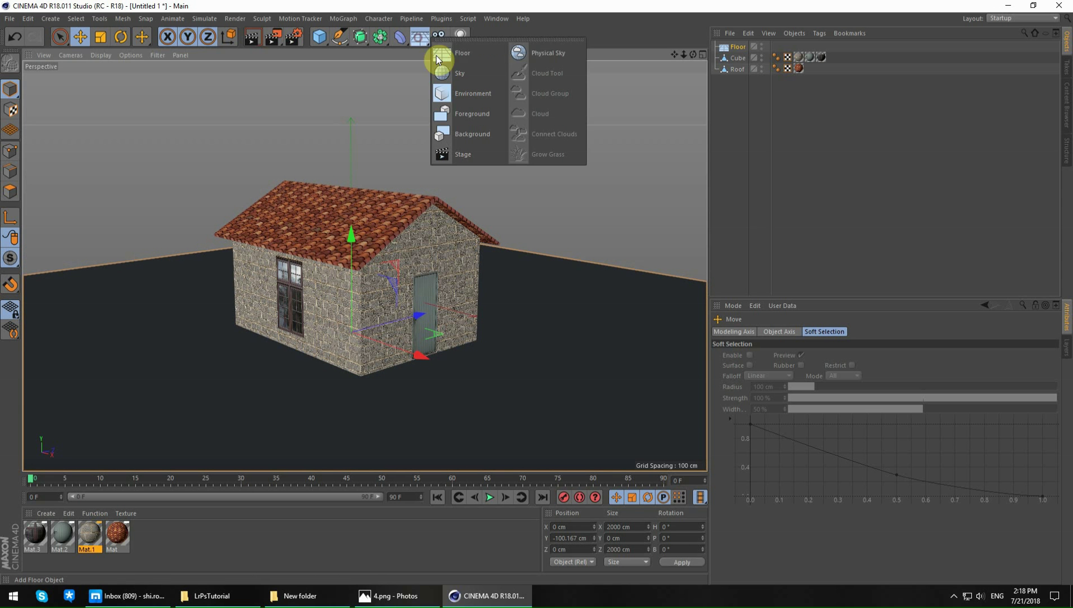
pyautogui.click(531, 54)
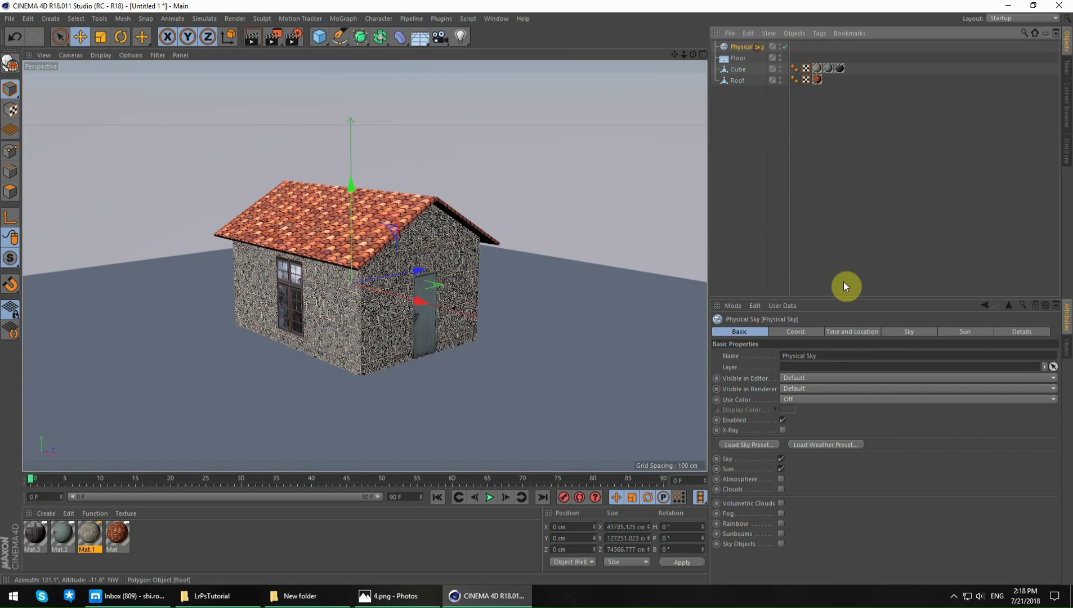
pyautogui.click(897, 331)
pyautogui.click(862, 333)
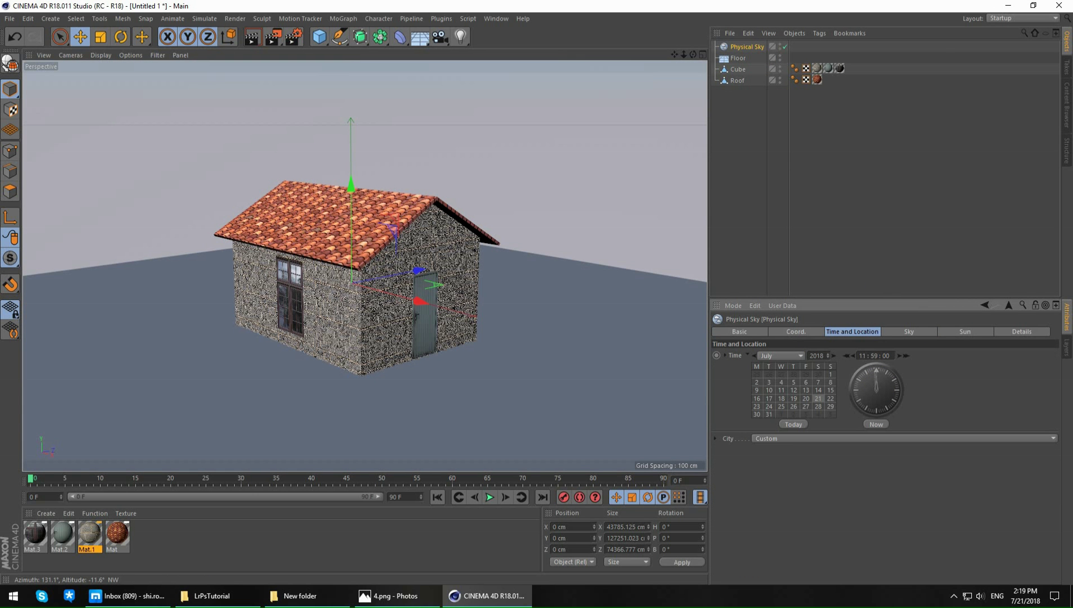
pyautogui.moveTo(876, 374)
pyautogui.mouseDown()
pyautogui.moveTo(883, 403)
pyautogui.moveTo(848, 362)
pyautogui.moveTo(862, 352)
pyautogui.mouseUp()
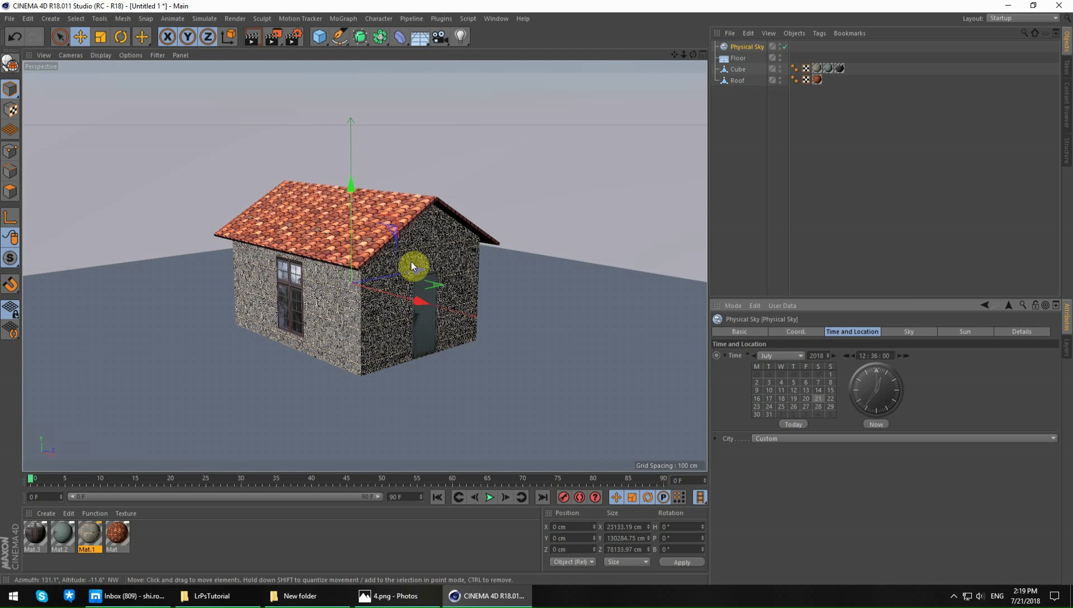
# Step: Orbit to view the house from higher and bring up Render Settings
pyautogui.moveTo(412, 267)
pyautogui.keyDown('alt'); pyautogui.mouseDown()
pyautogui.moveTo(424, 318)
pyautogui.moveTo(406, 328)
pyautogui.moveTo(426, 321)
pyautogui.moveTo(421, 332)
pyautogui.mouseUp(); pyautogui.keyUp('alt')
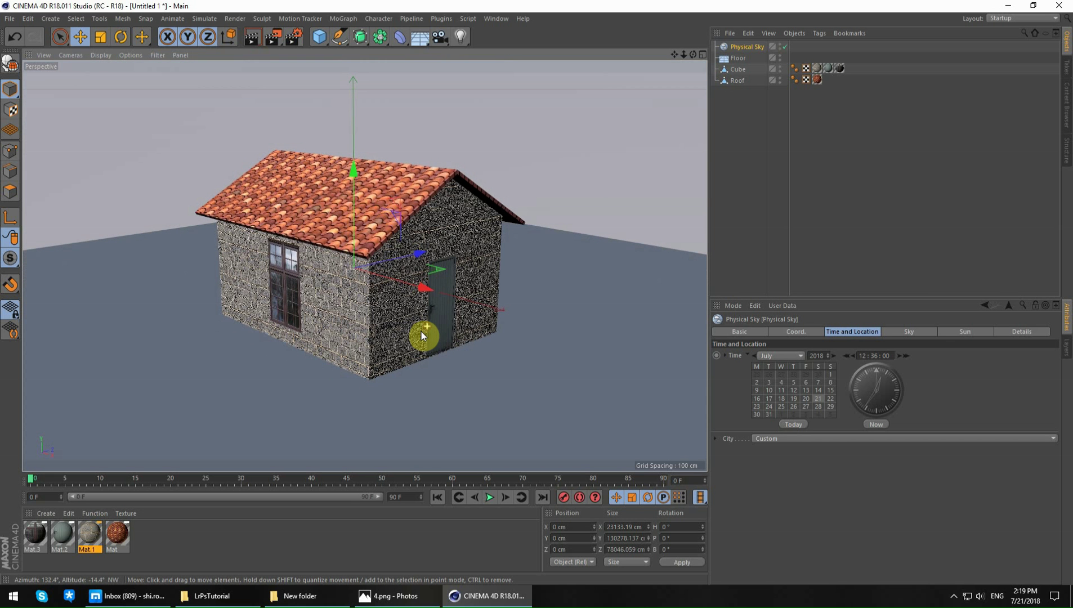
pyautogui.hotkey('ctrl', 'b')
pyautogui.moveTo(332, 126); pyautogui.dragTo(529, 117)
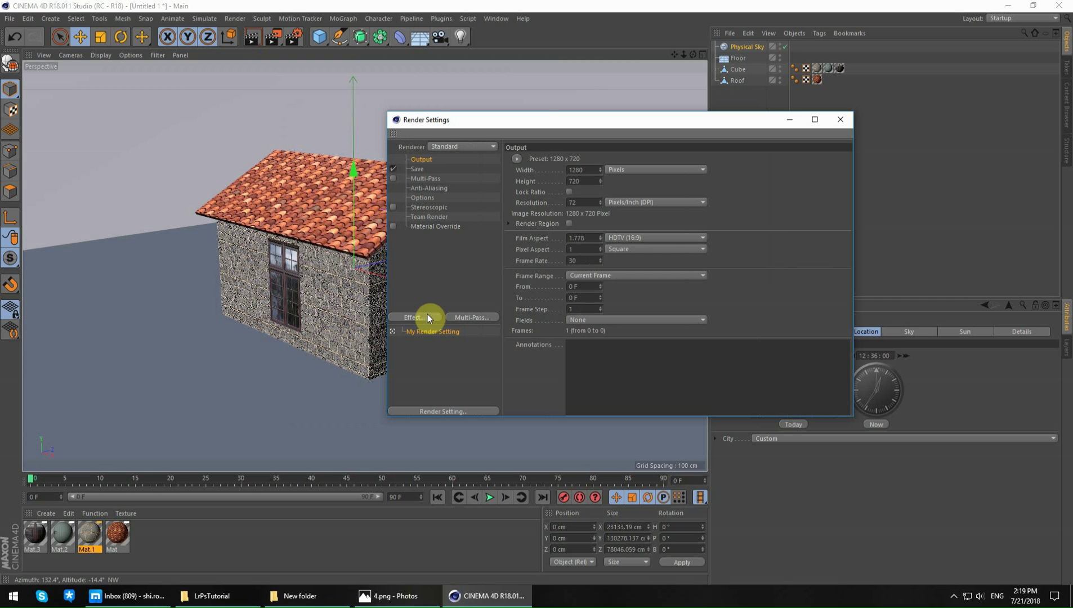
# Step: Switch the renderer to Physical and add Ambient Occlusion and Global Illumination effects
pyautogui.click(480, 147)
pyautogui.click(463, 169)
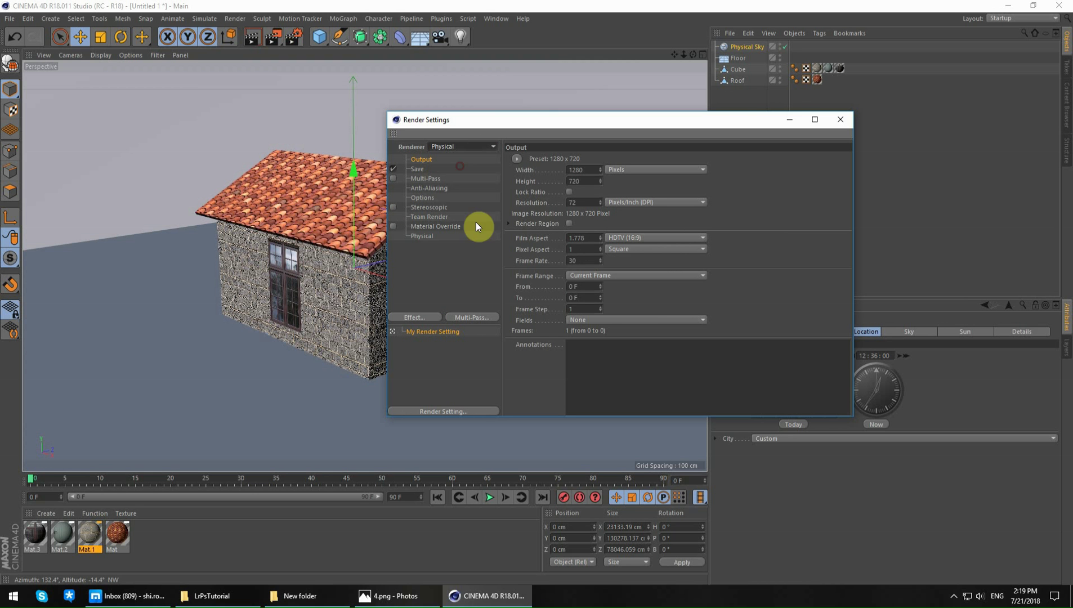
pyautogui.click(429, 317)
pyautogui.click(462, 386)
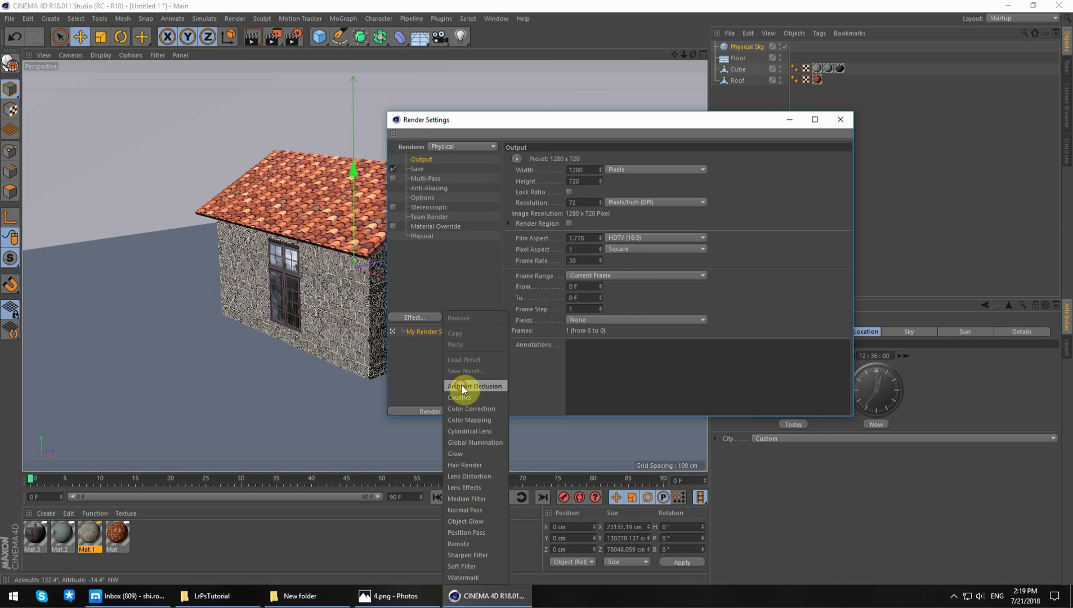
pyautogui.click(426, 317)
pyautogui.click(473, 432)
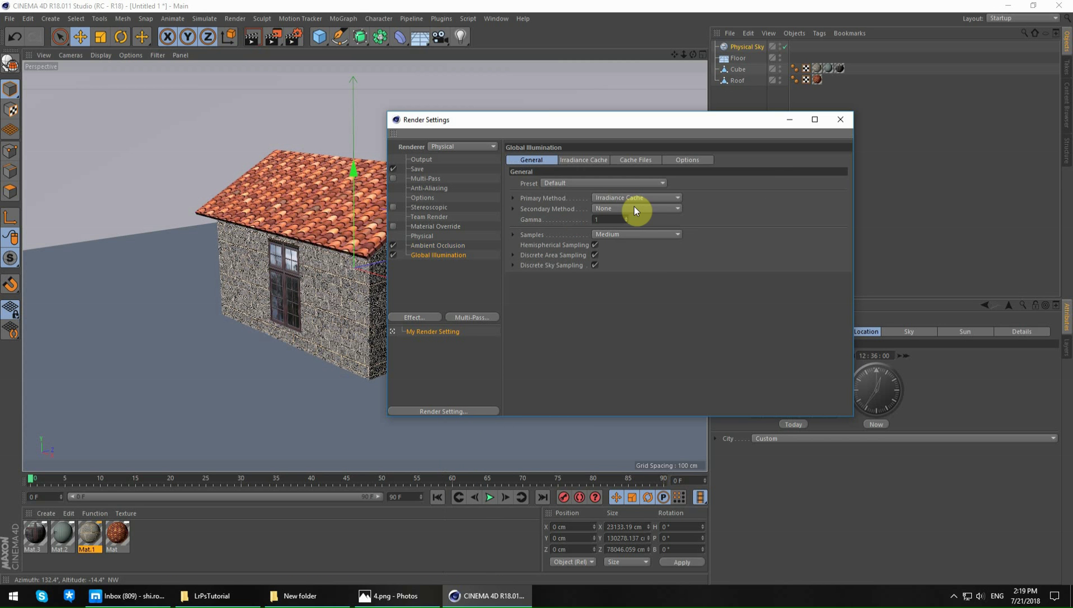
# Step: Set Global Illumination to QMC primary and Light Mapping secondary
pyautogui.click(654, 210)
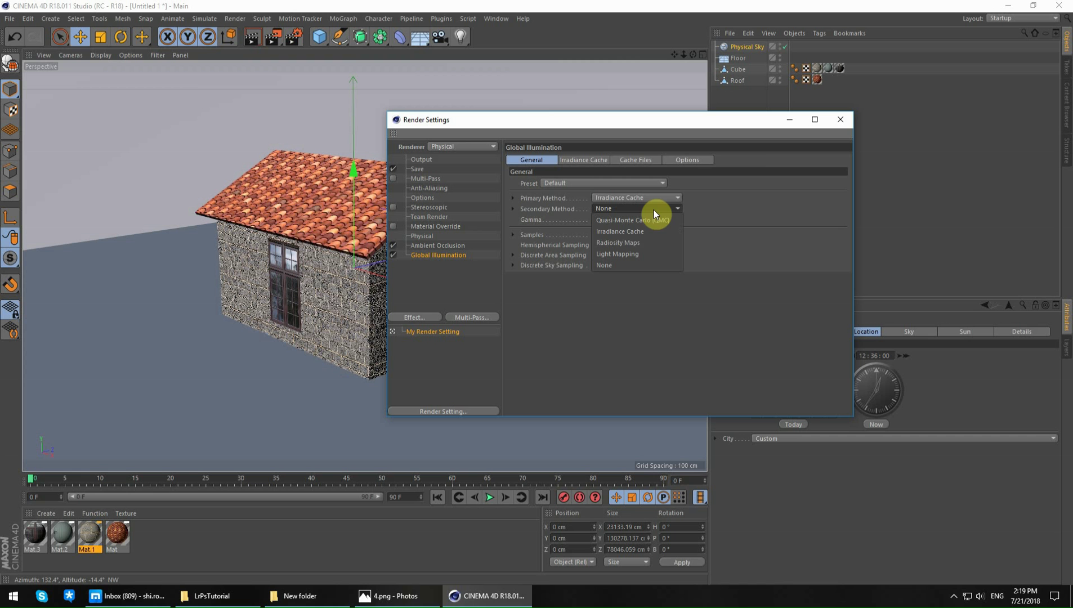
pyautogui.click(647, 254)
pyautogui.click(653, 198)
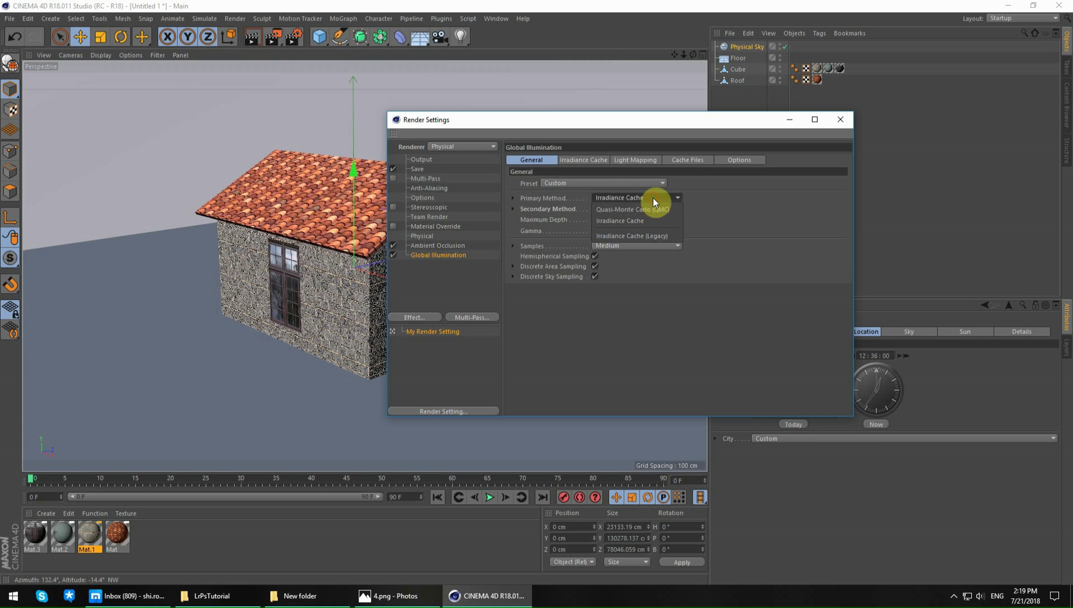
pyautogui.click(660, 213)
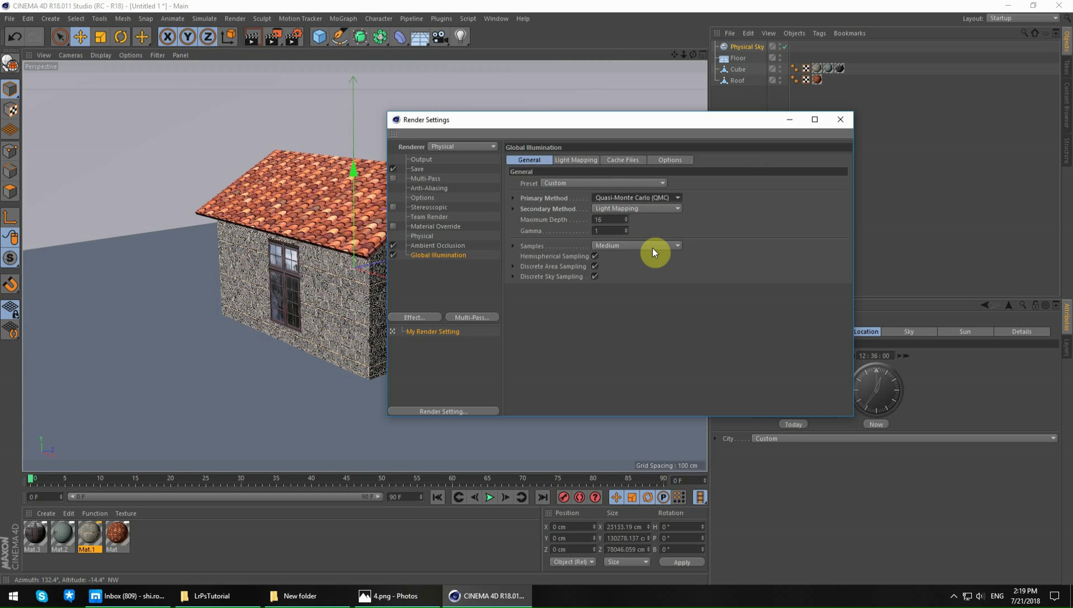
pyautogui.click(575, 160)
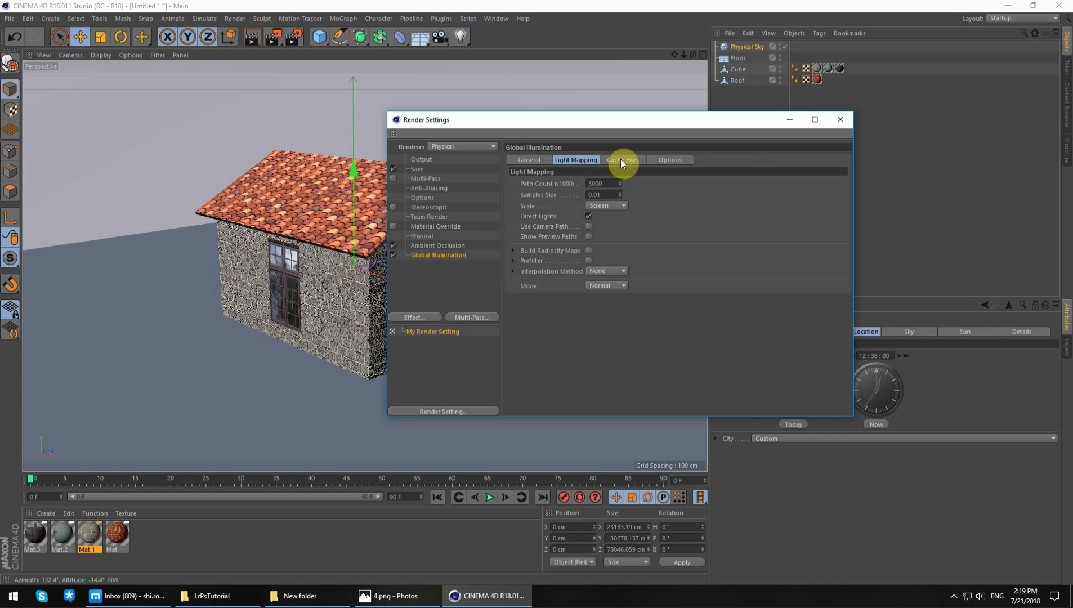
pyautogui.click(620, 160)
# Step: Set Physical sampling quality to Medium and close the render settings
pyautogui.click(421, 236)
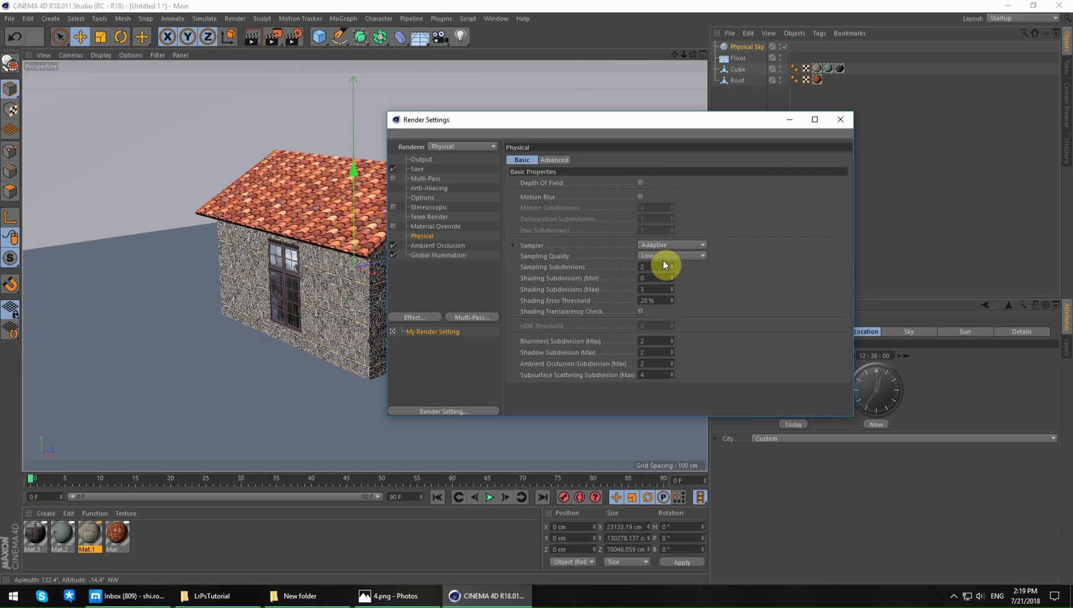
pyautogui.click(691, 255)
pyautogui.click(684, 280)
pyautogui.click(841, 120)
pyautogui.scroll(1, 428, 344)
# Step: Render the house to the Picture Viewer at 1280×720 and maximize the window
pyautogui.scroll(1, 433, 352)
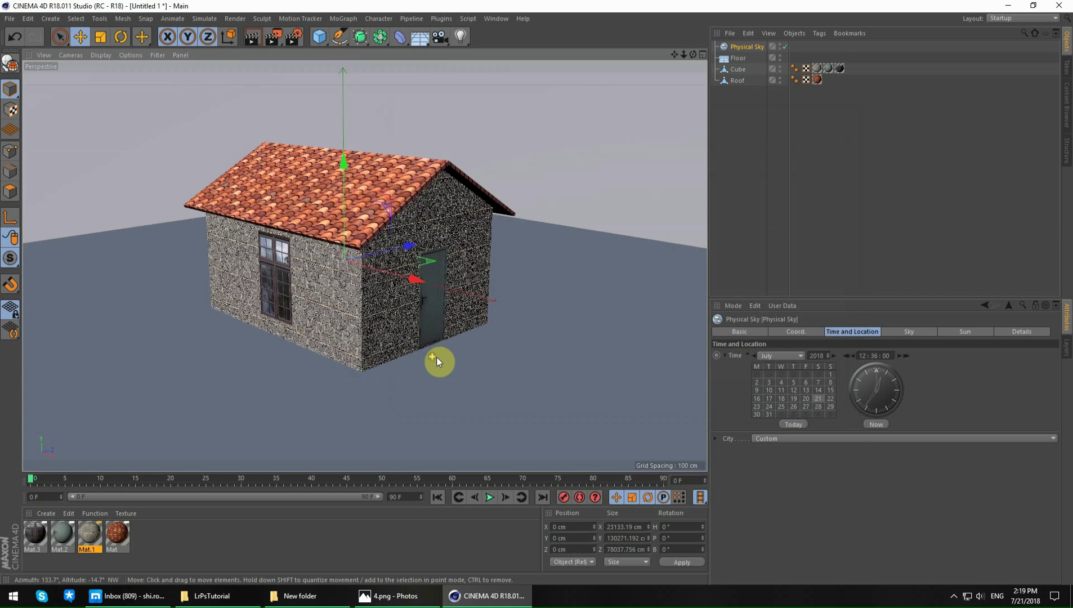
pyautogui.hotkey('shift', 'r')
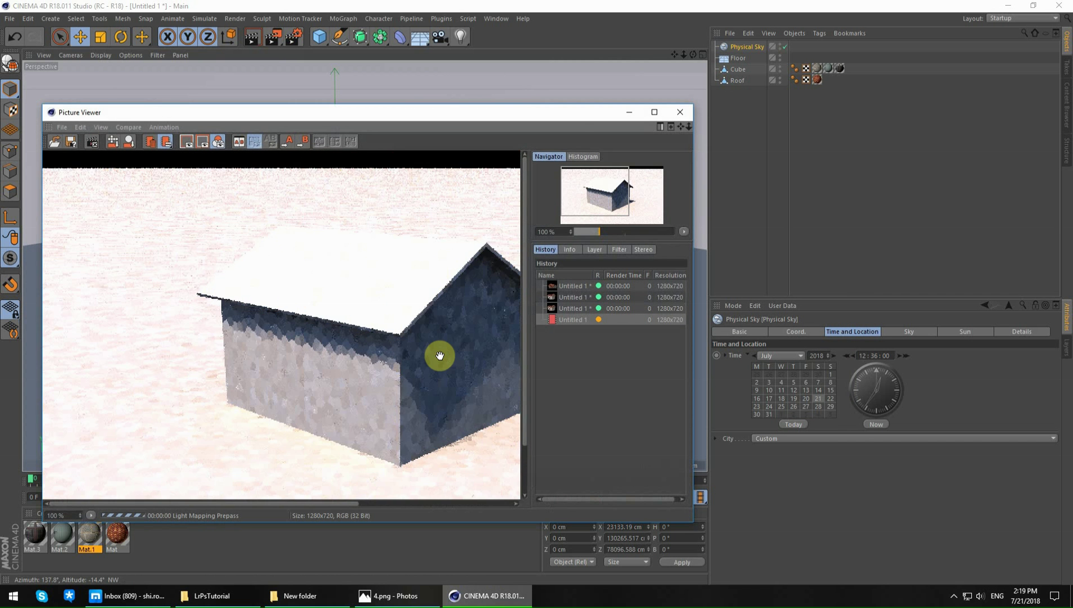
pyautogui.doubleClick(567, 118)
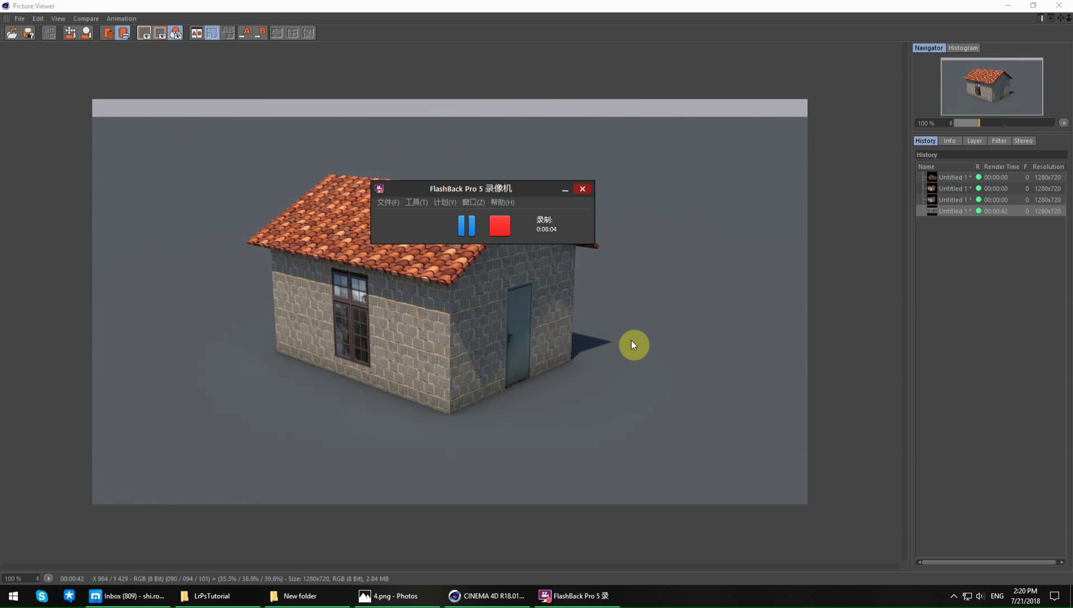
pyautogui.click(563, 189)
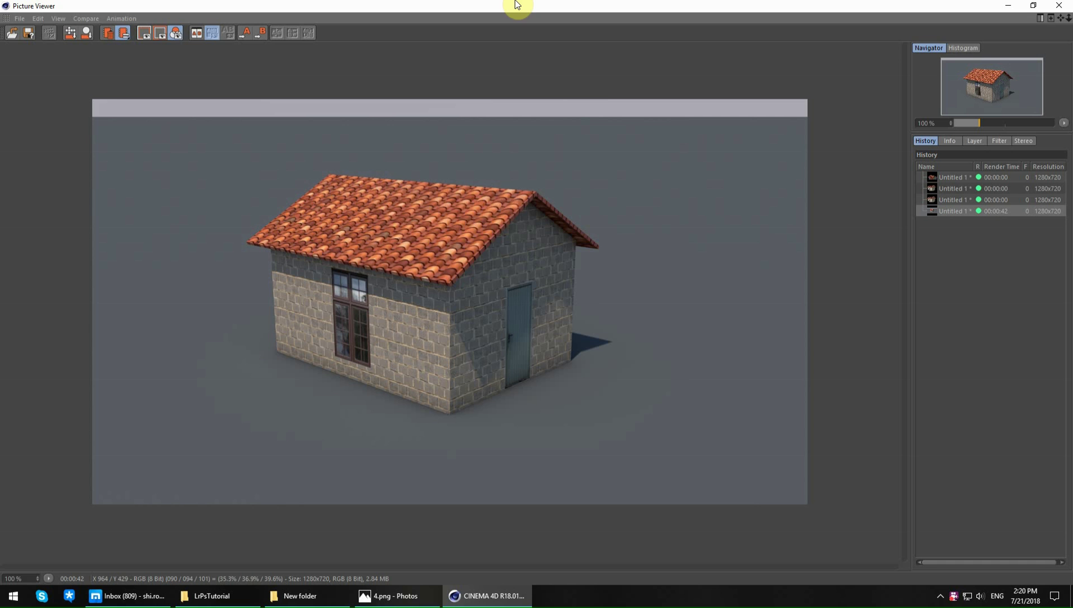